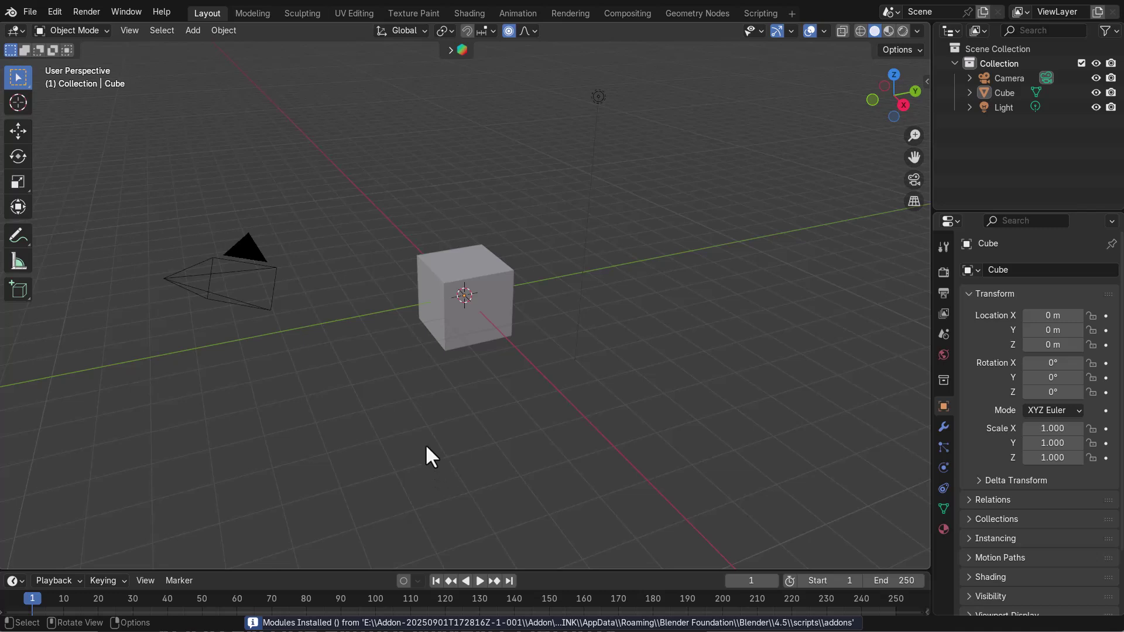
Save the current settings in Preferences and close the Preferences window.
click(58, 10)
click(112, 202)
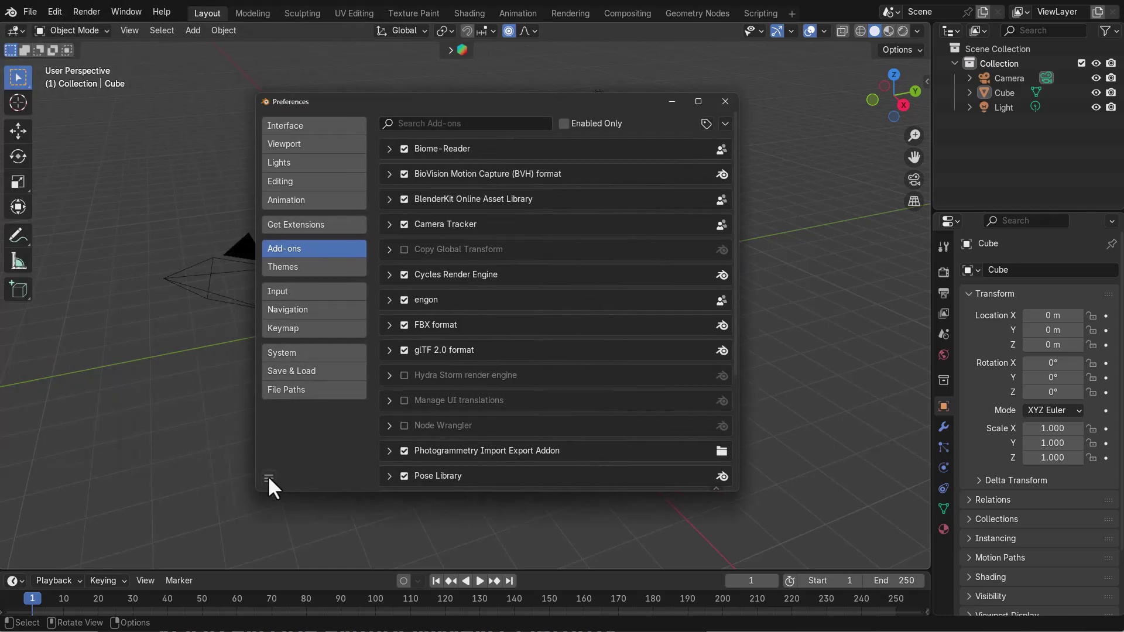
click(268, 477)
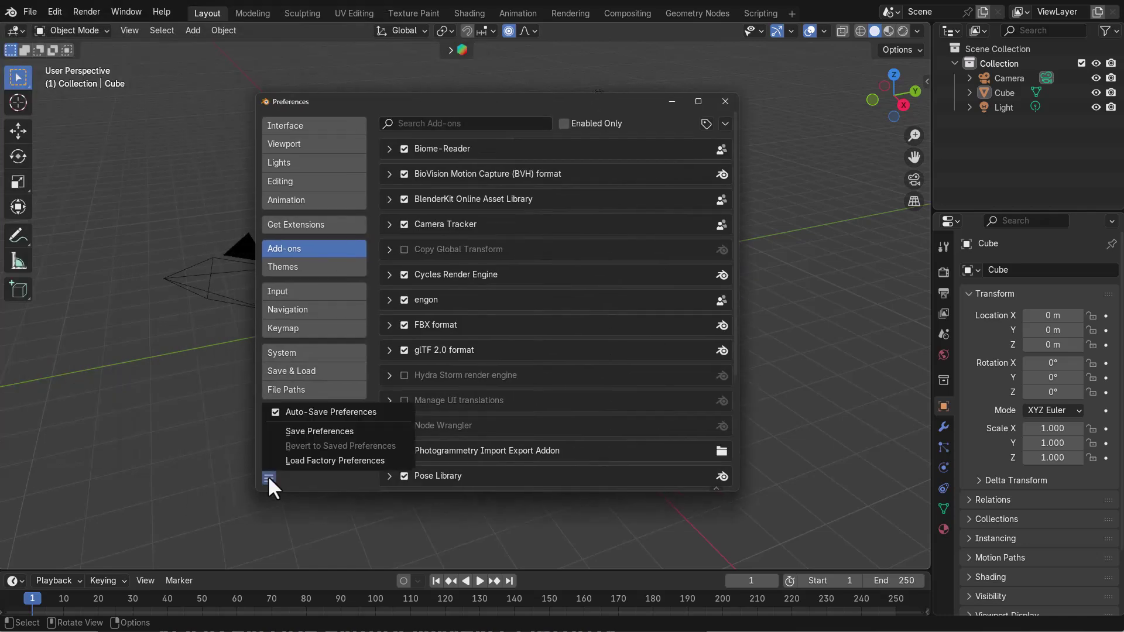
click(297, 429)
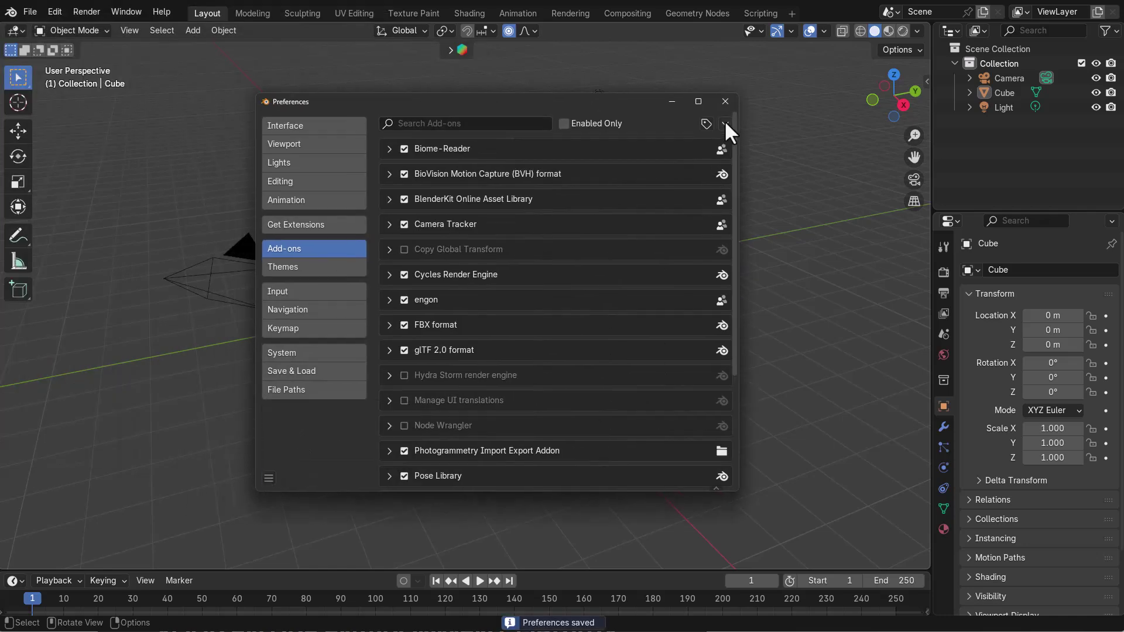
click(725, 101)
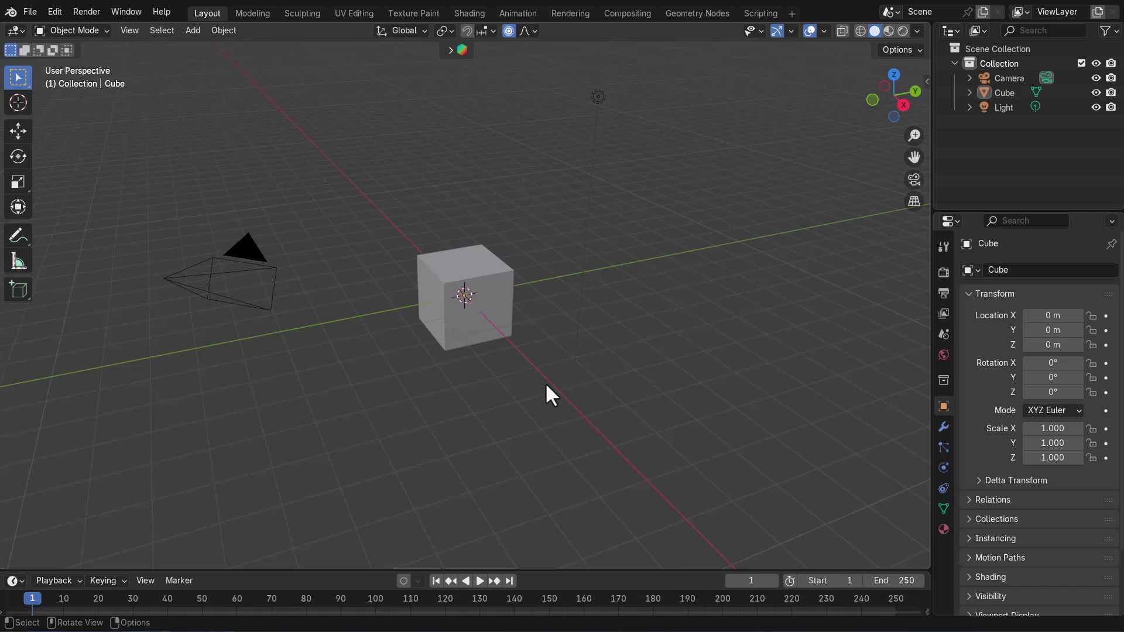
Show the Nature Gen settings in the 3D viewport's sidebar and split off a new area beside it as an Asset Browser.
key(n)
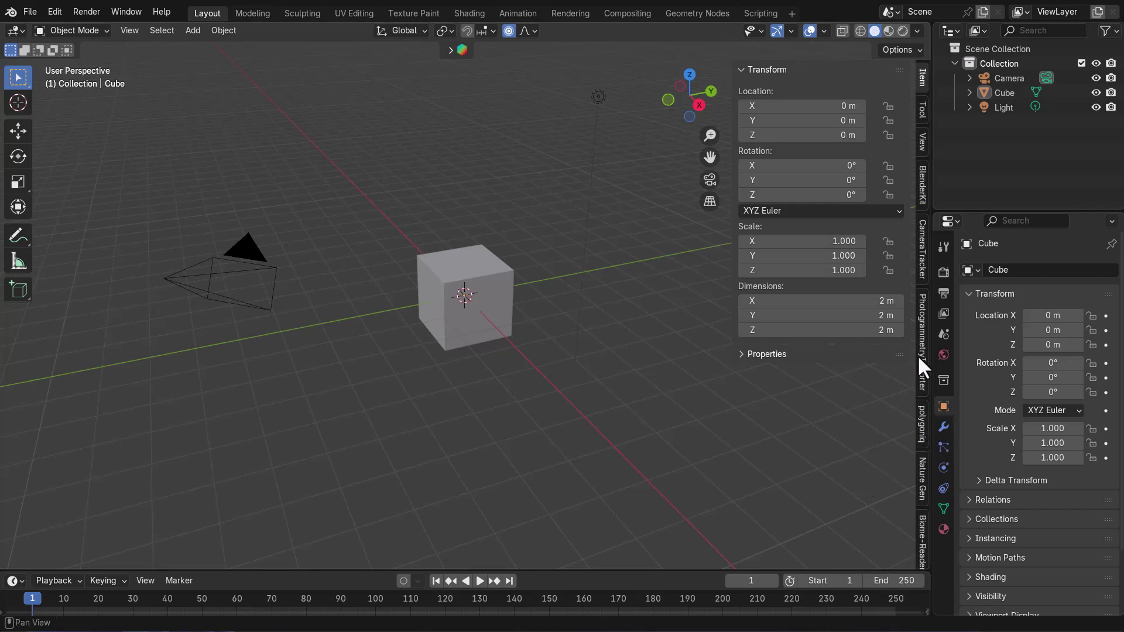
click(921, 479)
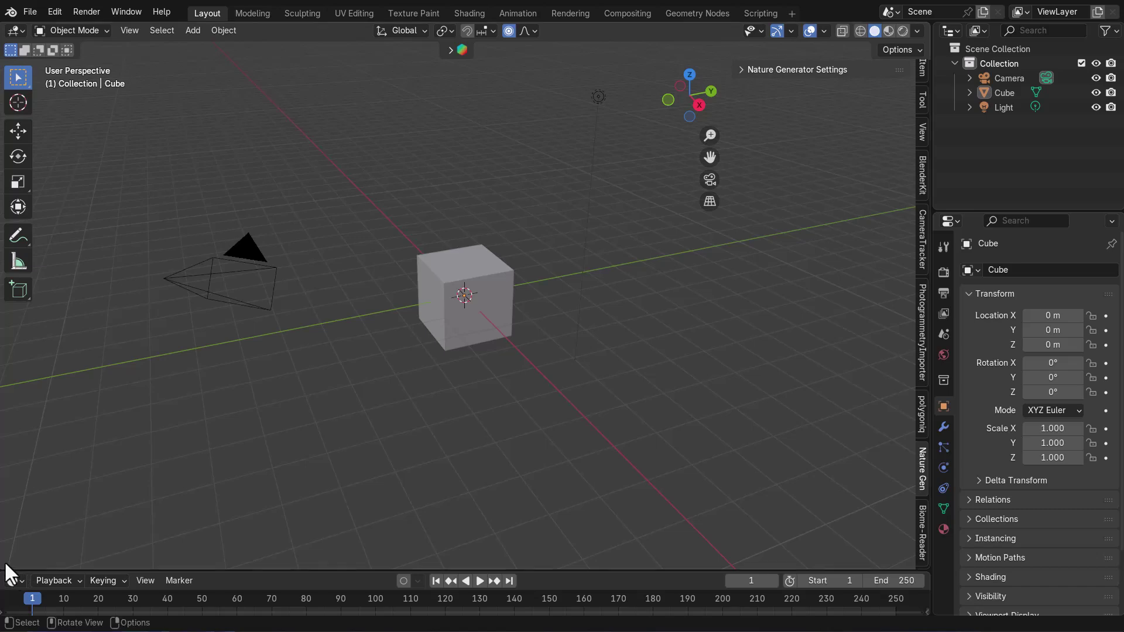
drag(6, 567, 340, 529)
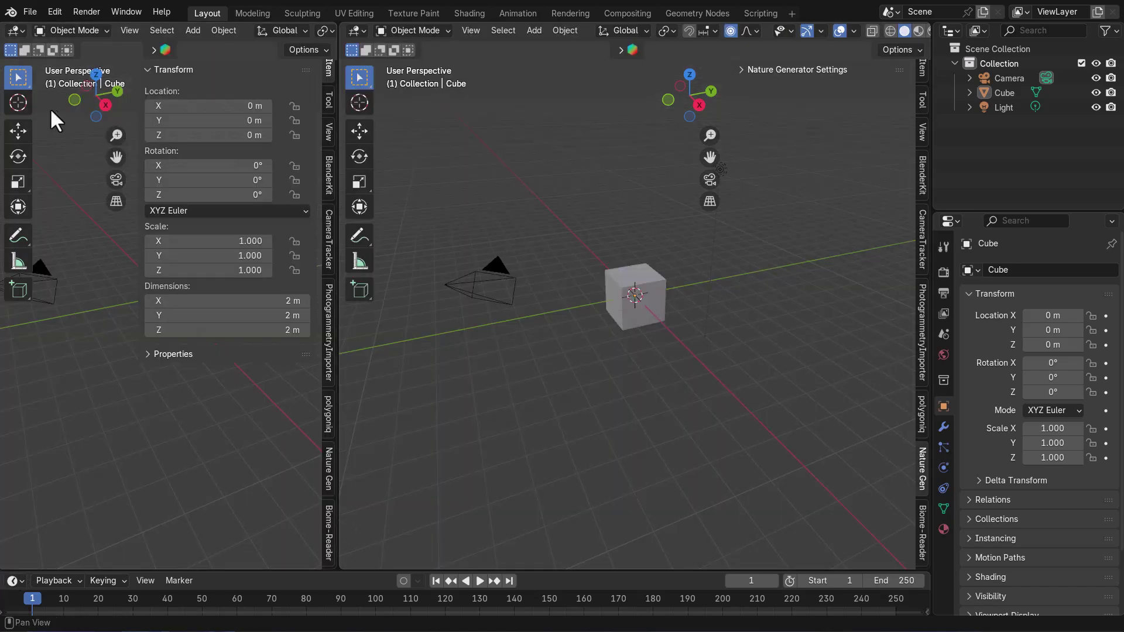
click(14, 29)
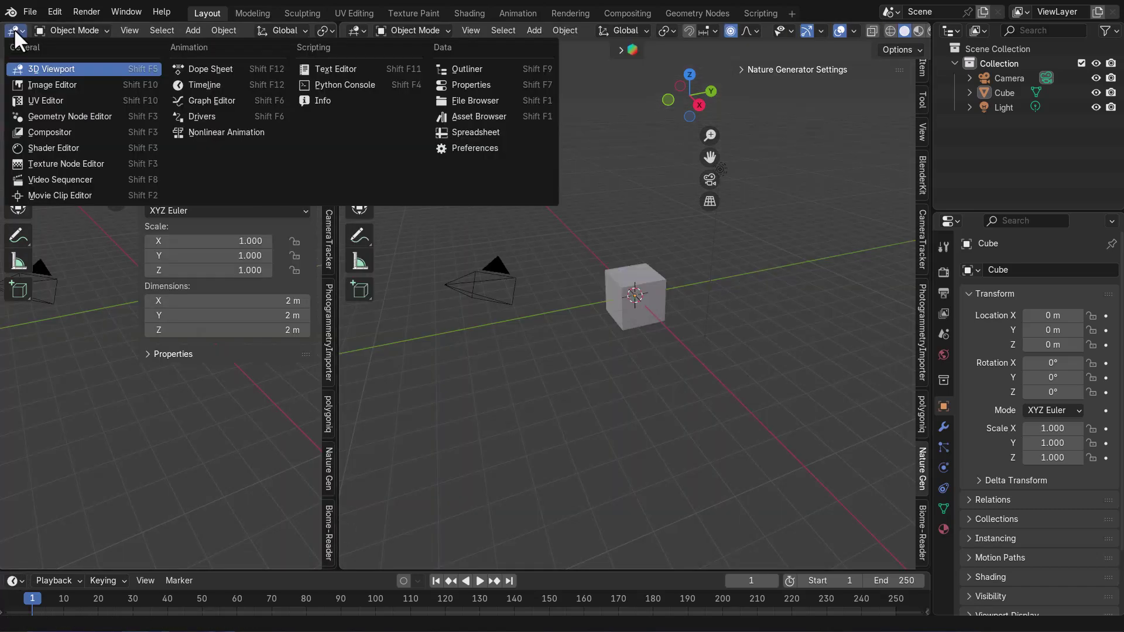
click(454, 114)
Delete the default cube from the scene.
click(623, 308)
key(Delete)
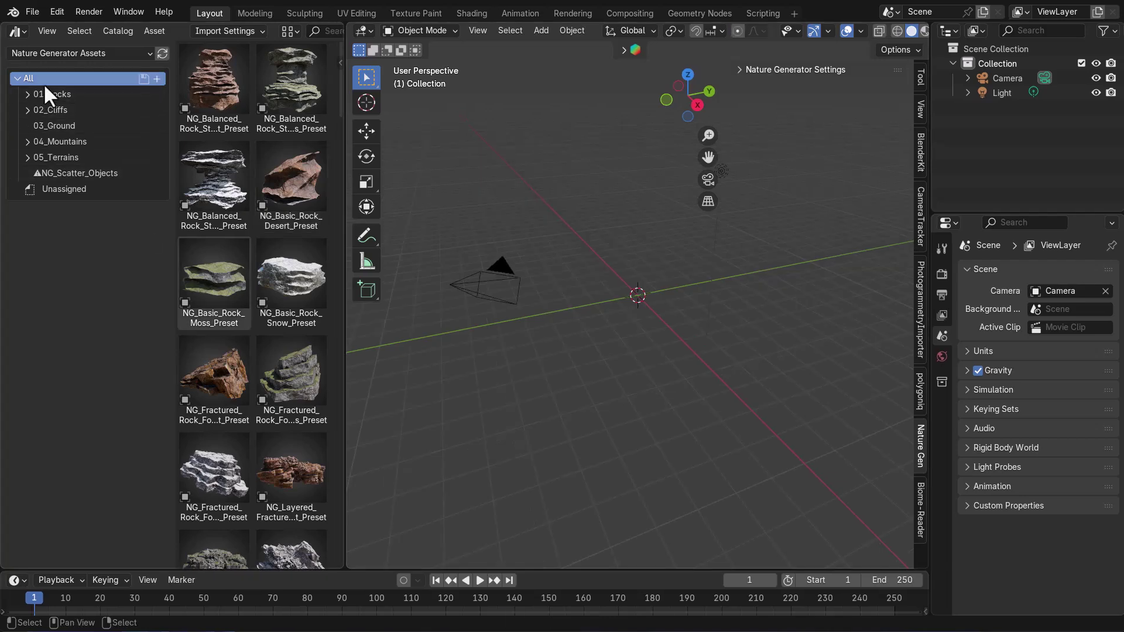
Look through the Nature Generator asset categories for rocks, cliffs, ground, mountains, terrains and scatter objects.
click(57, 94)
click(63, 110)
click(66, 126)
click(69, 141)
click(69, 155)
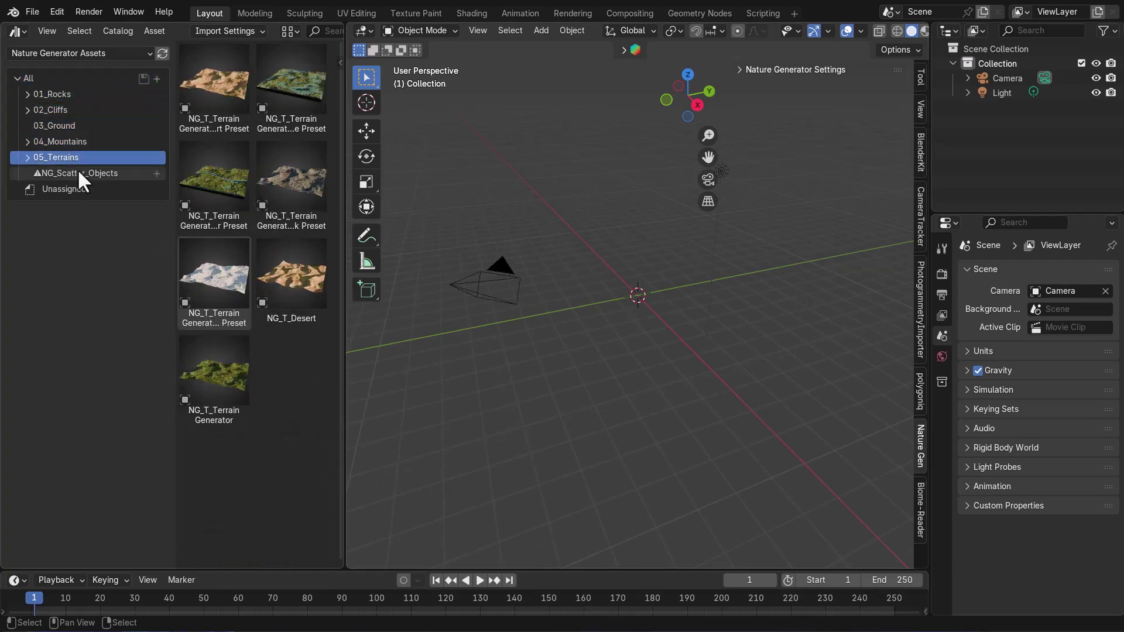
click(79, 170)
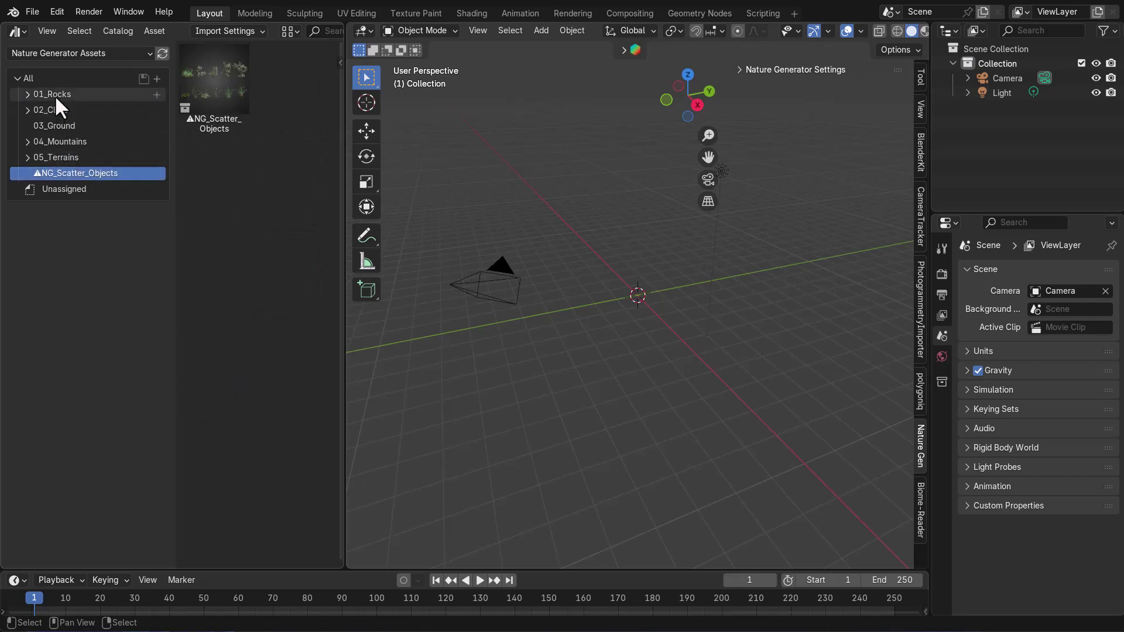
click(54, 95)
click(55, 111)
click(55, 126)
click(54, 142)
click(62, 155)
Examine the Base Models subcategories of 04_Mountains, 05_Terrains, 02_Cliffs and 01_Rocks.
click(31, 139)
click(27, 141)
click(46, 158)
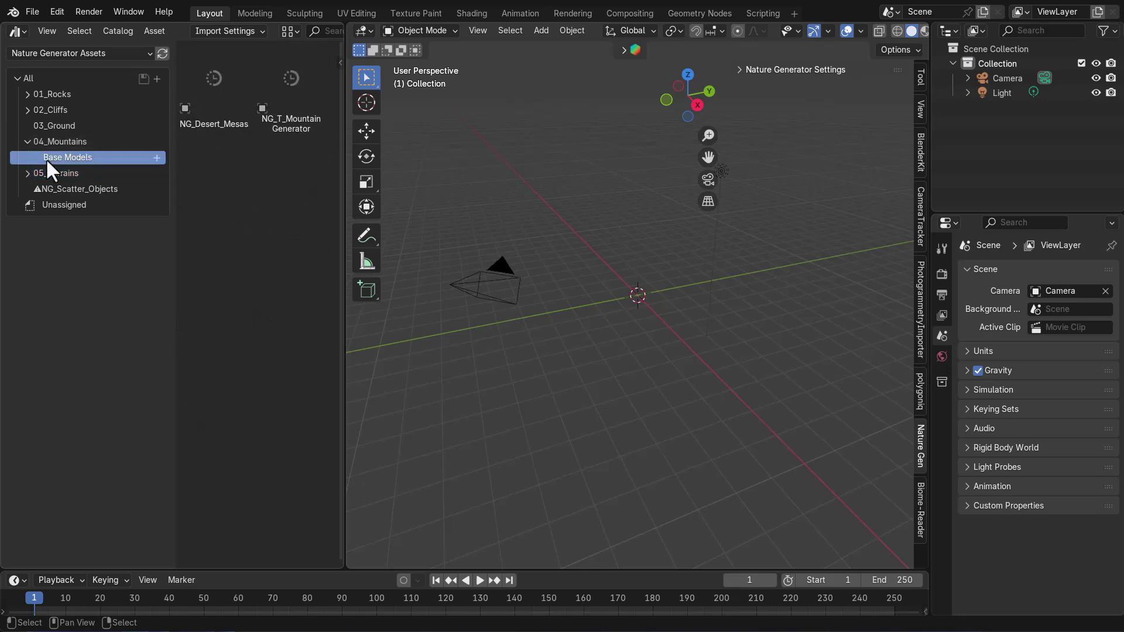
click(28, 173)
click(55, 187)
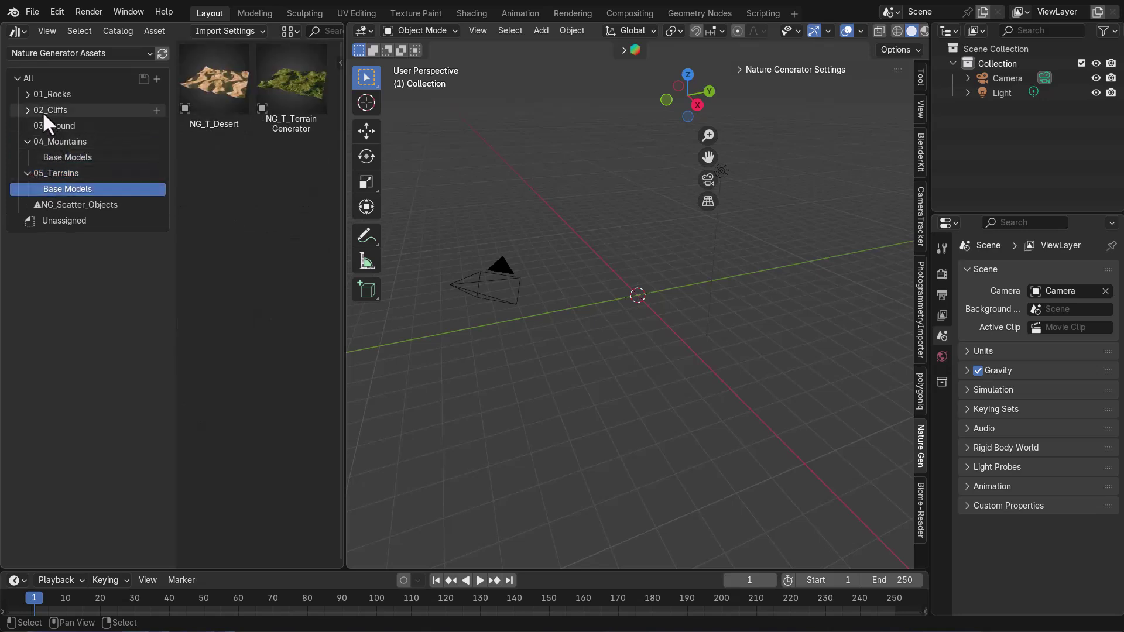
click(25, 108)
click(55, 125)
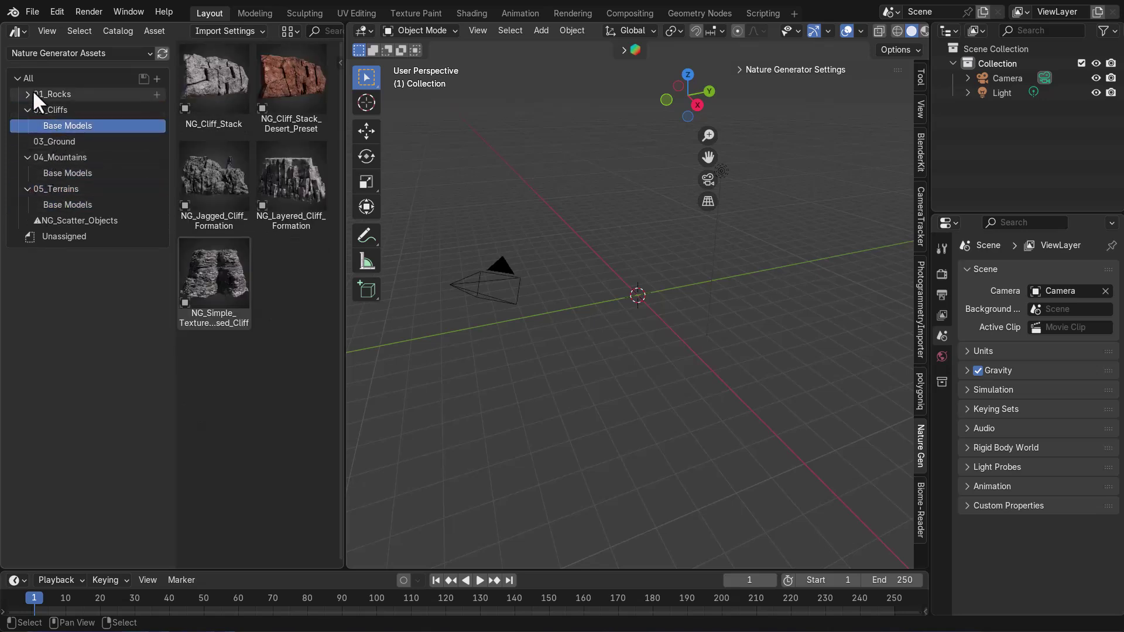
click(26, 93)
click(44, 109)
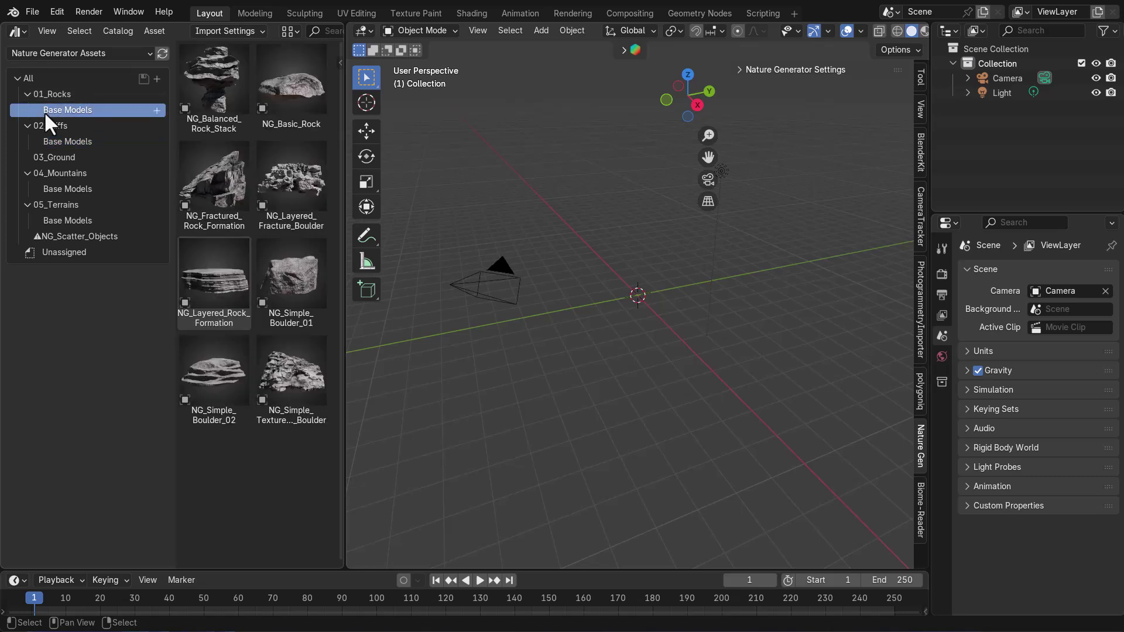
Place the NG_Fractured_Rock_Formation asset near the scene origin and show its Nature Generator geometry settings.
click(209, 208)
drag(209, 206, 632, 317)
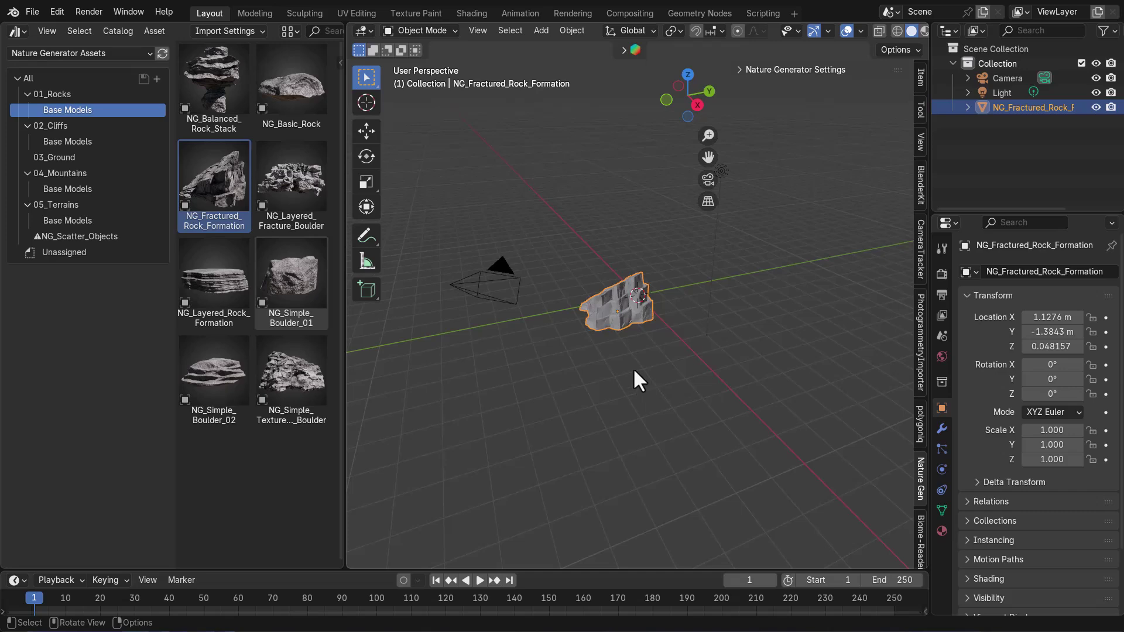
click(770, 70)
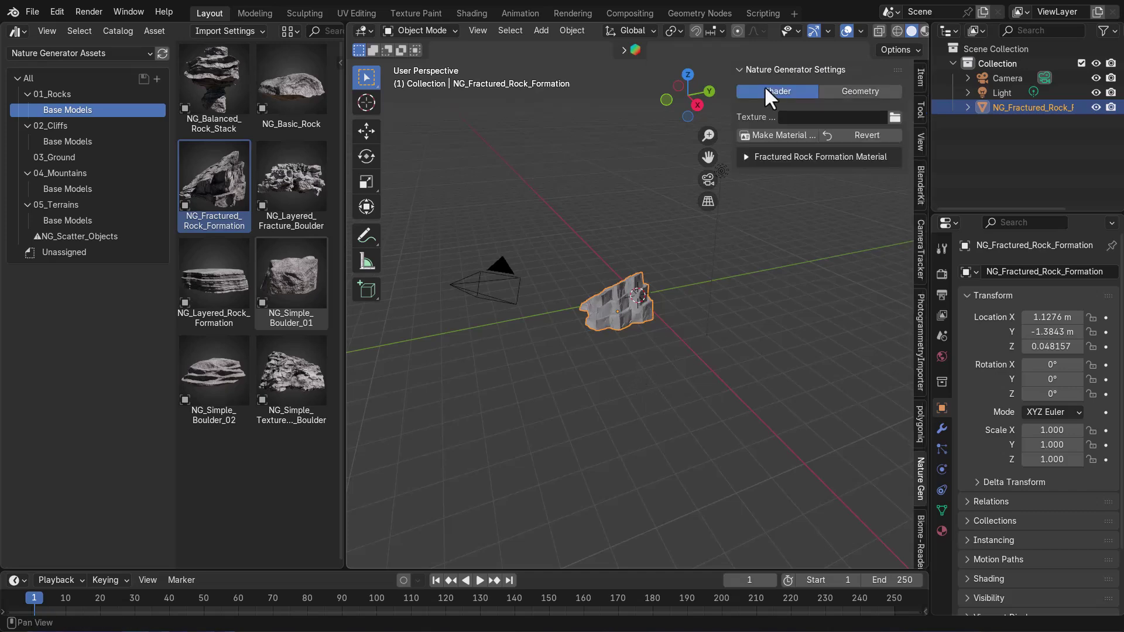
scroll(613, 346, up, 8)
scroll(613, 345, down, 3)
middle_drag(613, 346, 643, 325)
click(844, 92)
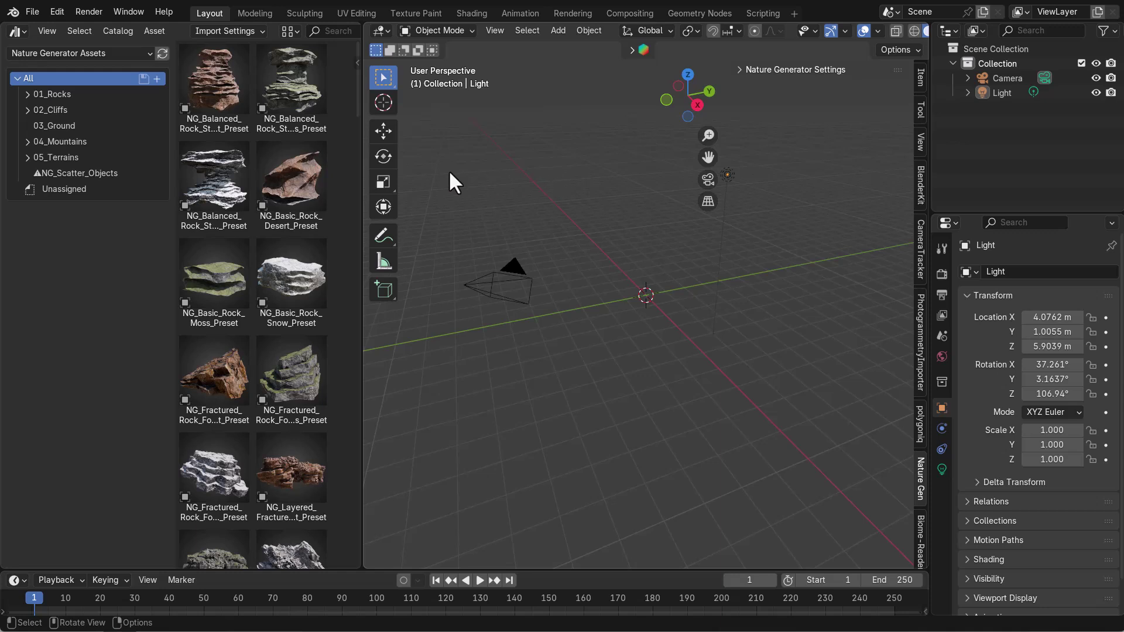
Add the NG_Scatter_Objects collection to the scene, and place the NG_Basic_Rock_Moss_Preset rock from 01_Rocks near the origin.
click(96, 174)
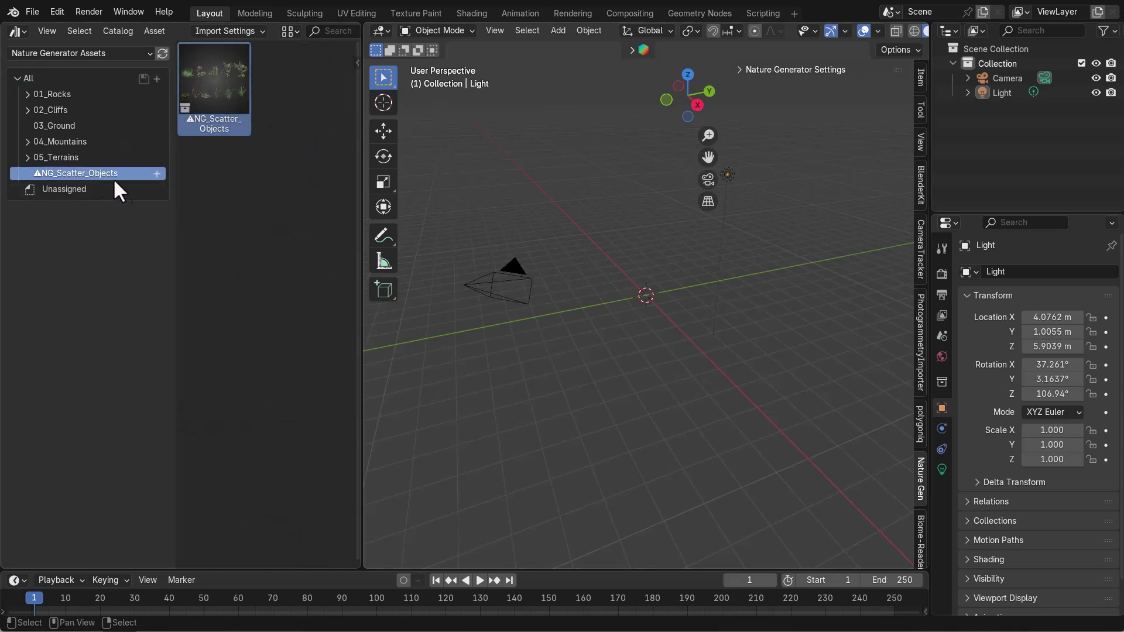
drag(210, 88, 609, 303)
click(65, 92)
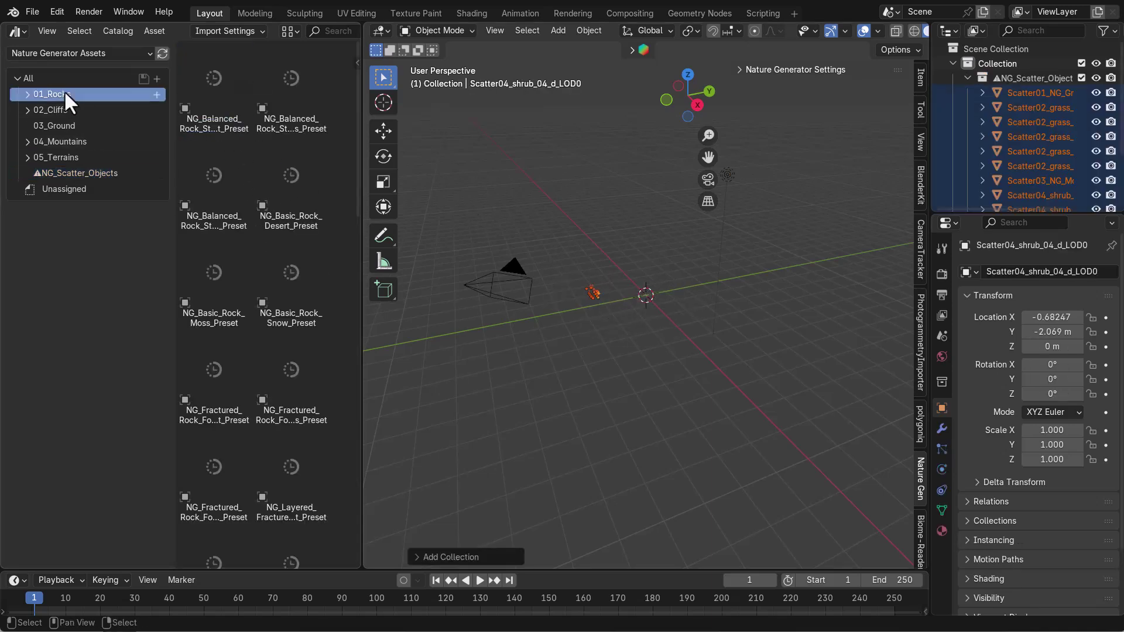
click(199, 262)
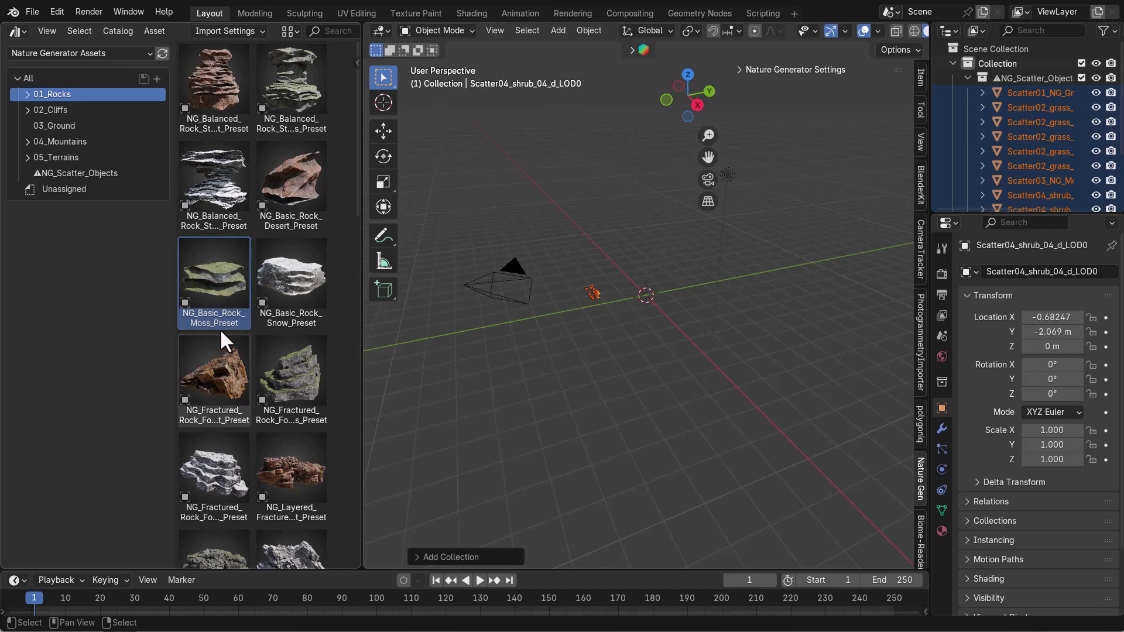
drag(210, 273, 657, 321)
scroll(689, 328, up, 5)
middle_drag(689, 328, 736, 392)
scroll(809, 304, down, 1)
shift+middle_drag(804, 400, 664, 416)
Add a scatter effect to the moss rock's geometry and assign NG_Scatter_Objects as its source collection.
click(741, 68)
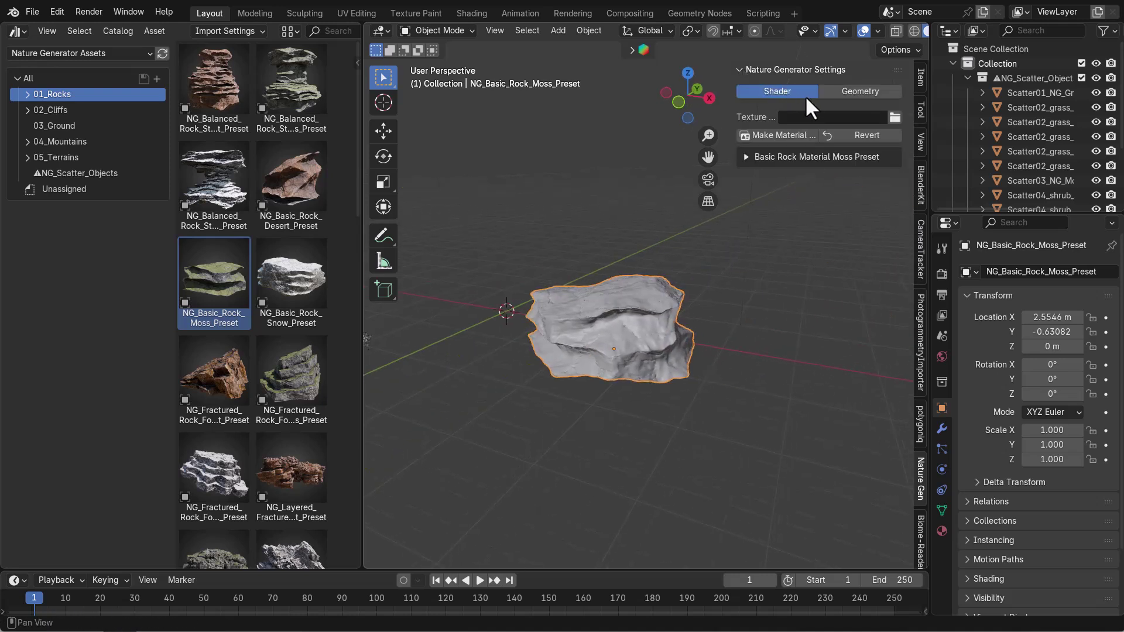
click(826, 88)
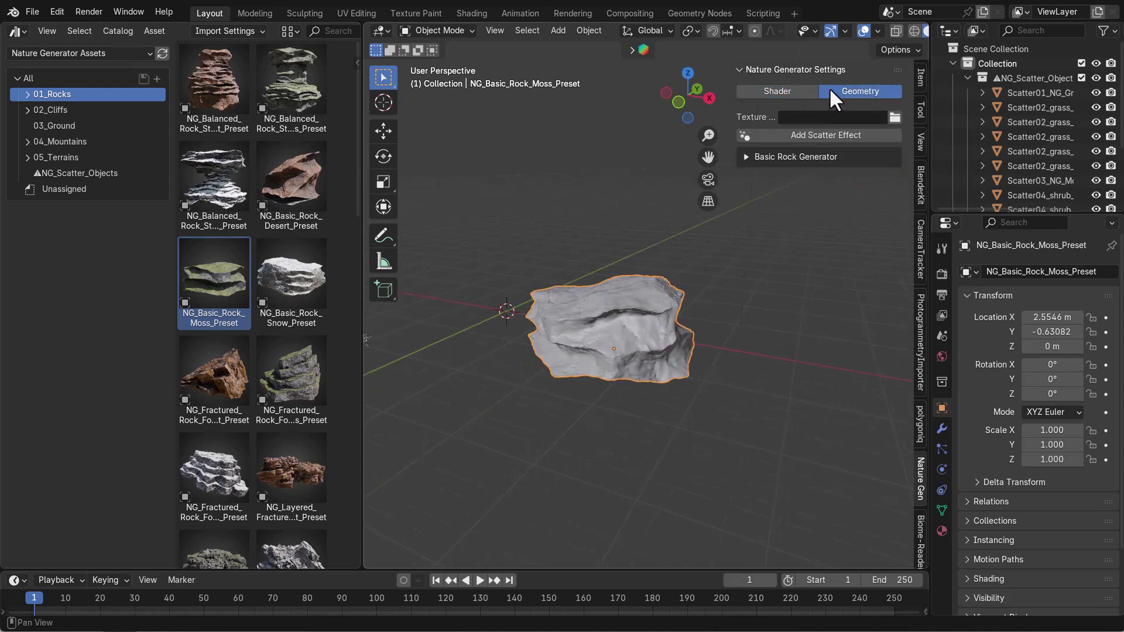
click(764, 134)
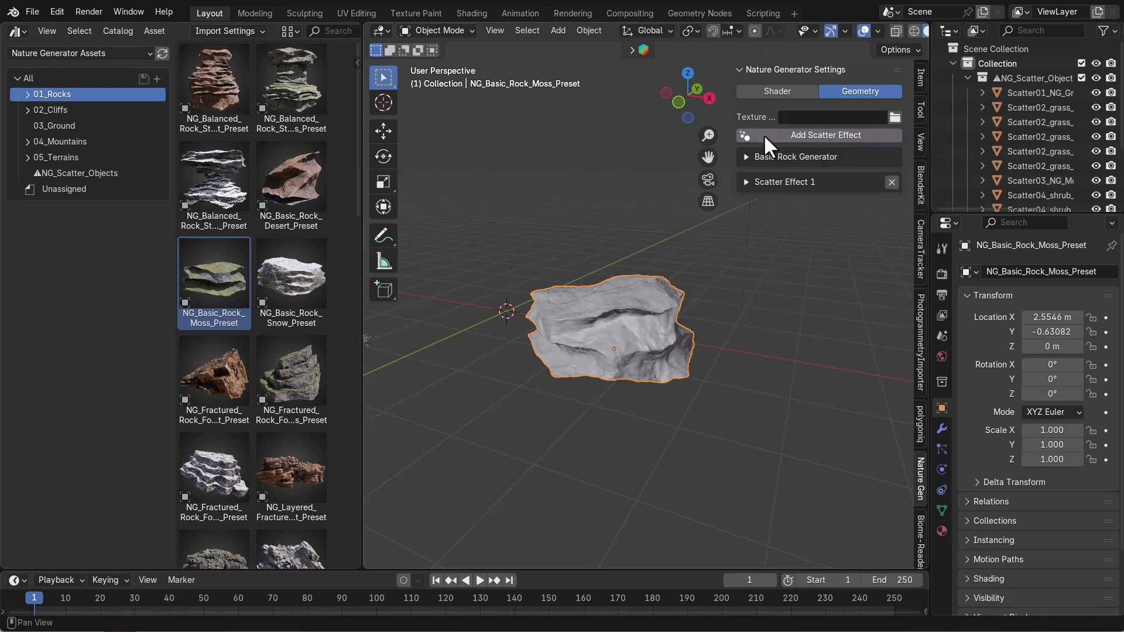
click(746, 181)
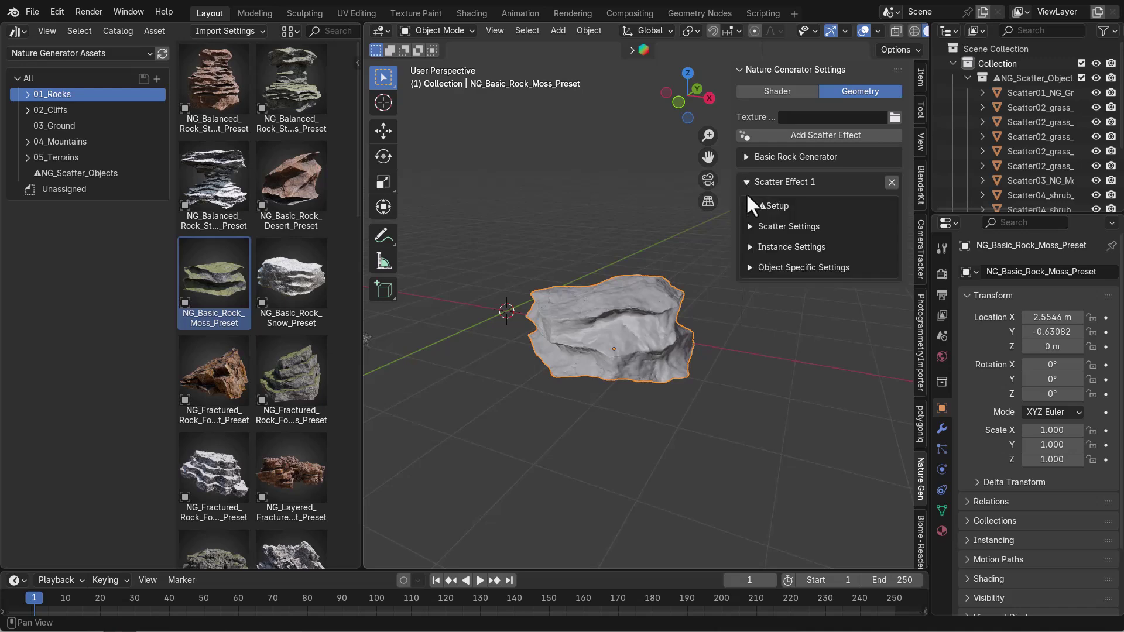
click(750, 205)
click(814, 230)
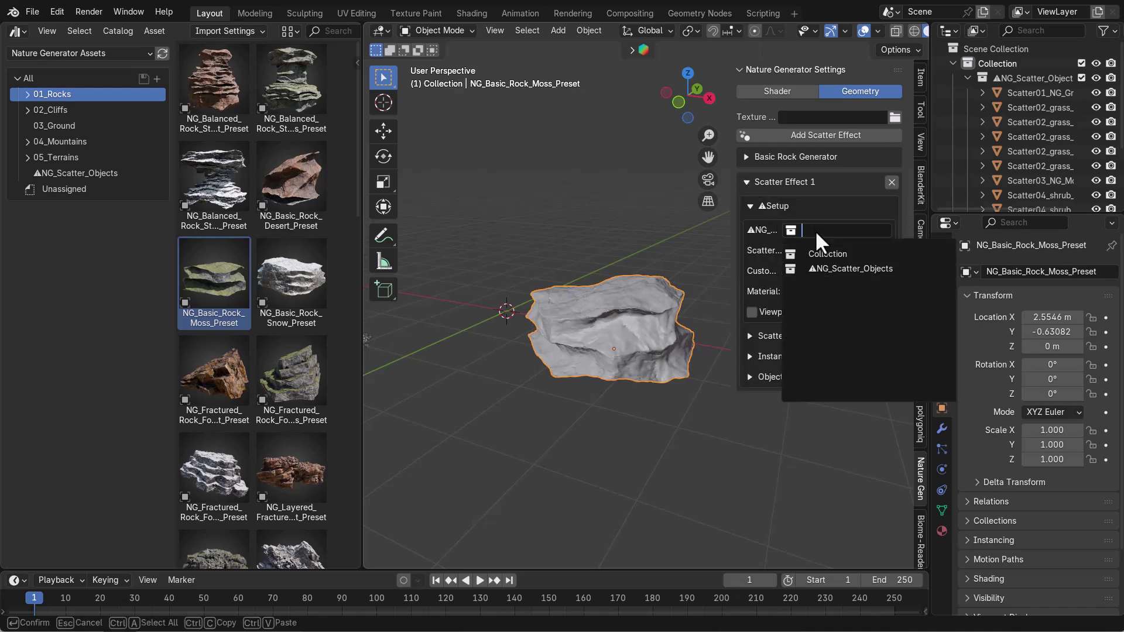
click(817, 271)
scroll(528, 339, up, 3)
middle_drag(638, 343, 623, 370)
scroll(623, 370, up, 2)
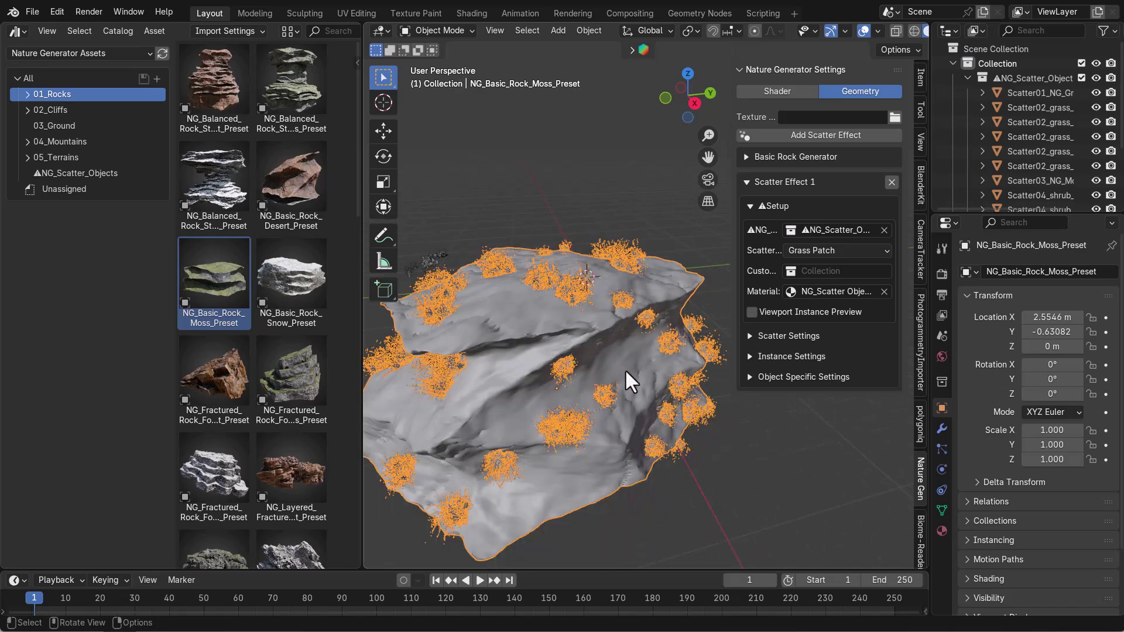
Try the Grass Strands, Moss and Rocks scatter types on the rock, ending with the type set to Custom Collection.
scroll(672, 316, down, 3)
click(812, 250)
click(810, 285)
click(803, 248)
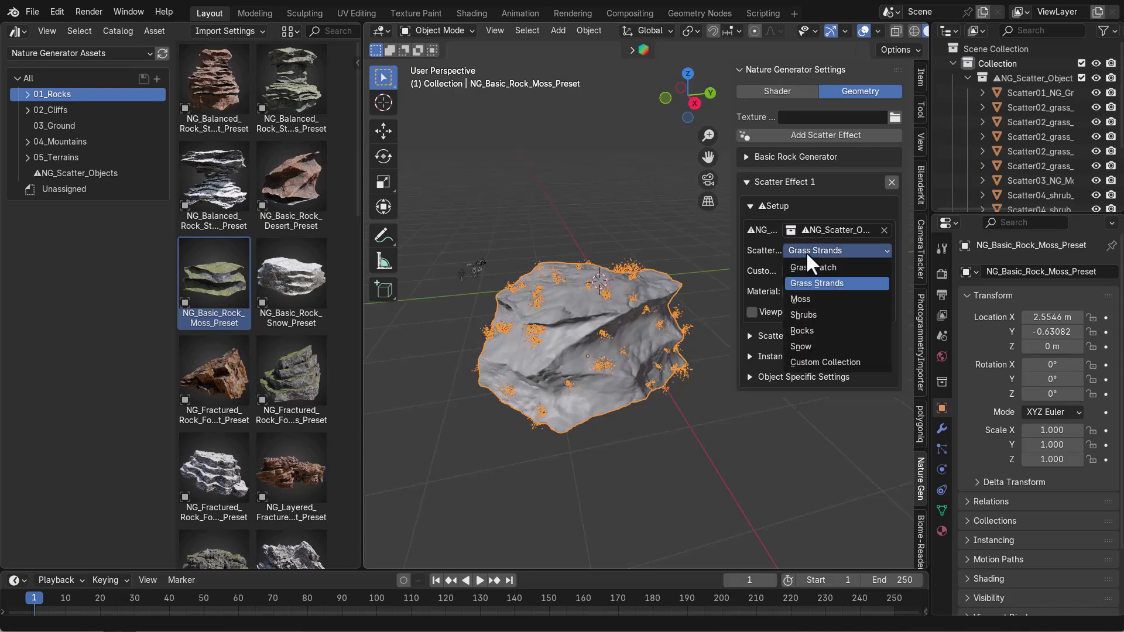
click(818, 297)
click(814, 250)
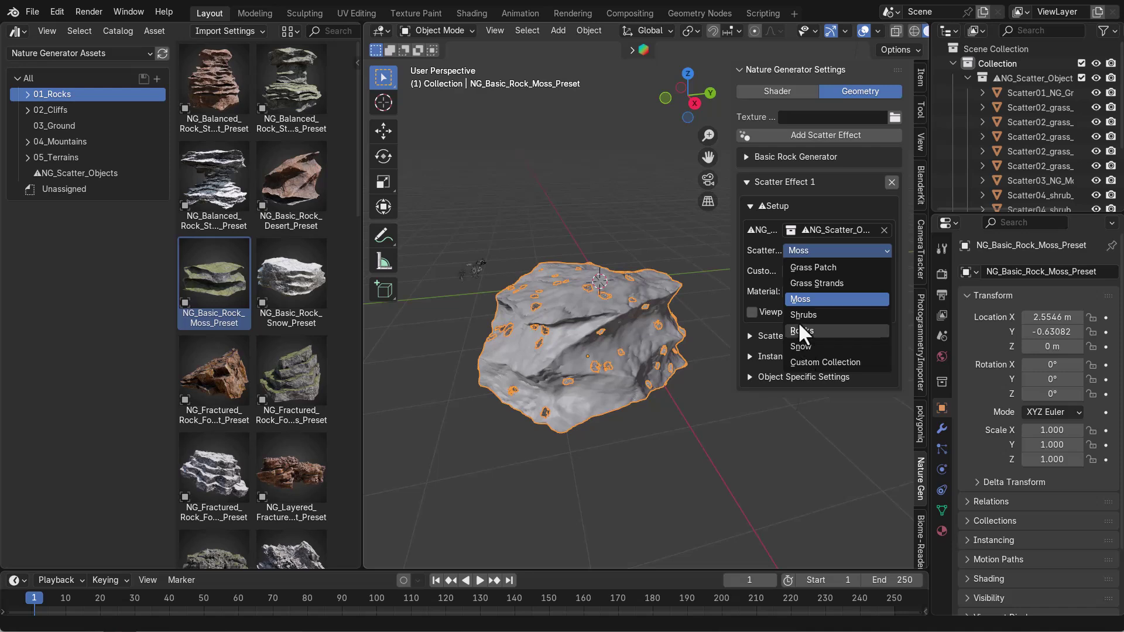
click(801, 329)
scroll(702, 325, up, 4)
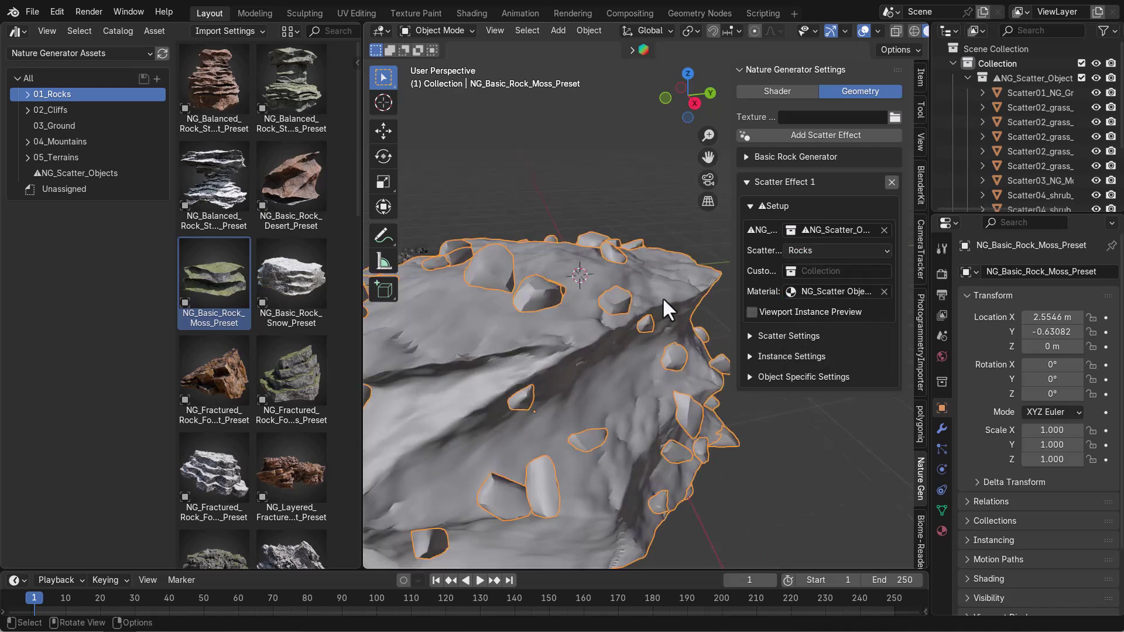
scroll(567, 321, down, 4)
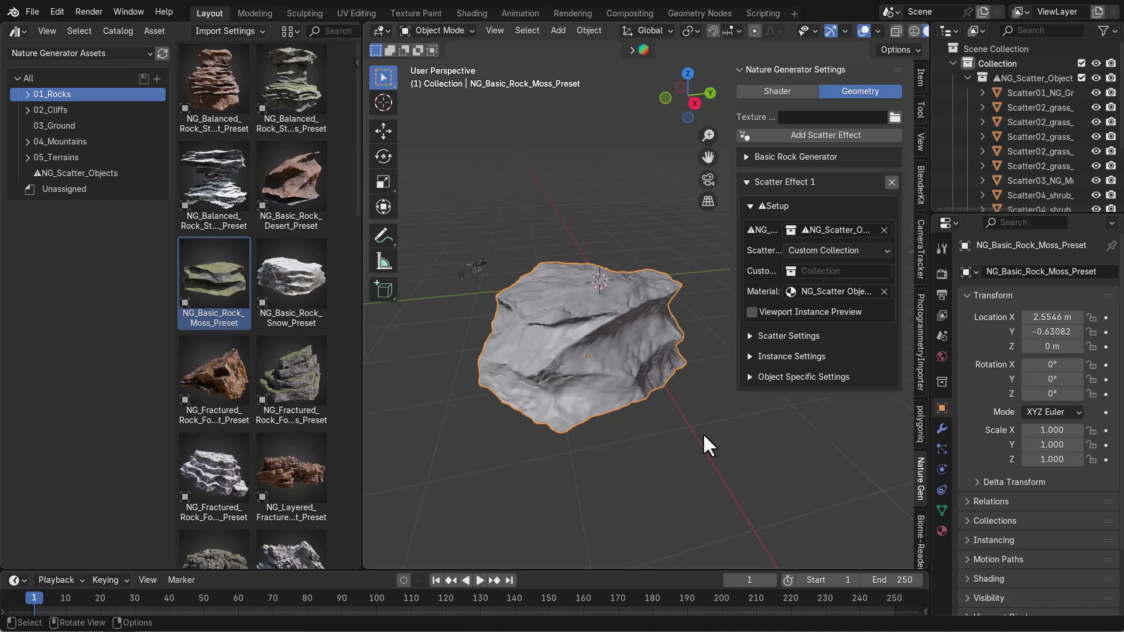
Add a monkey mesh, scale it to about 0.151 and move it beside the rock.
key(shift+a)
click(715, 467)
key(s)
click(597, 324)
key(g)
click(426, 422)
Move the monkey mesh into a new collection named Monkey.
key(m)
click(514, 421)
text(Mon)
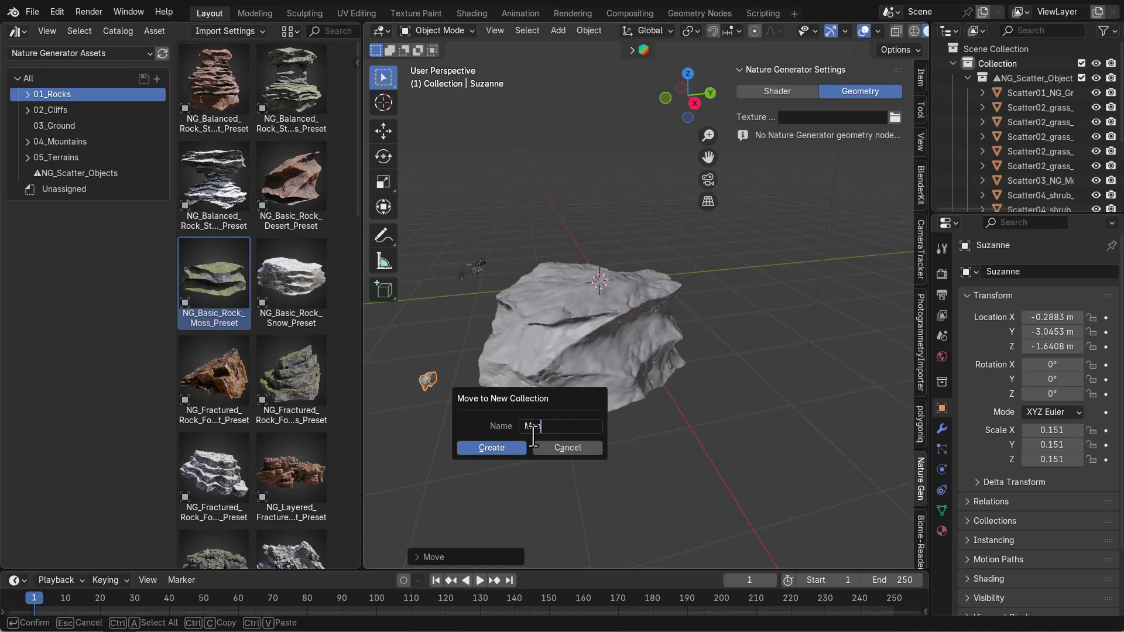
text(key)
click(511, 447)
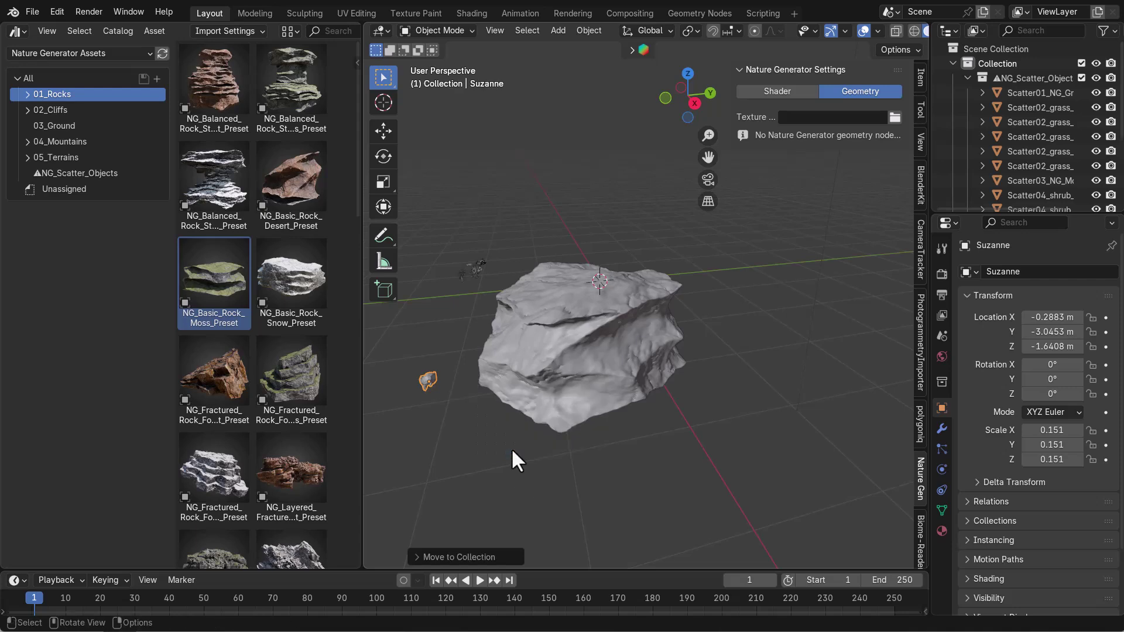
Assign the Monkey collection as the rock's custom scatter collection and set the scatter density to 8.120.
click(594, 323)
click(831, 272)
click(829, 310)
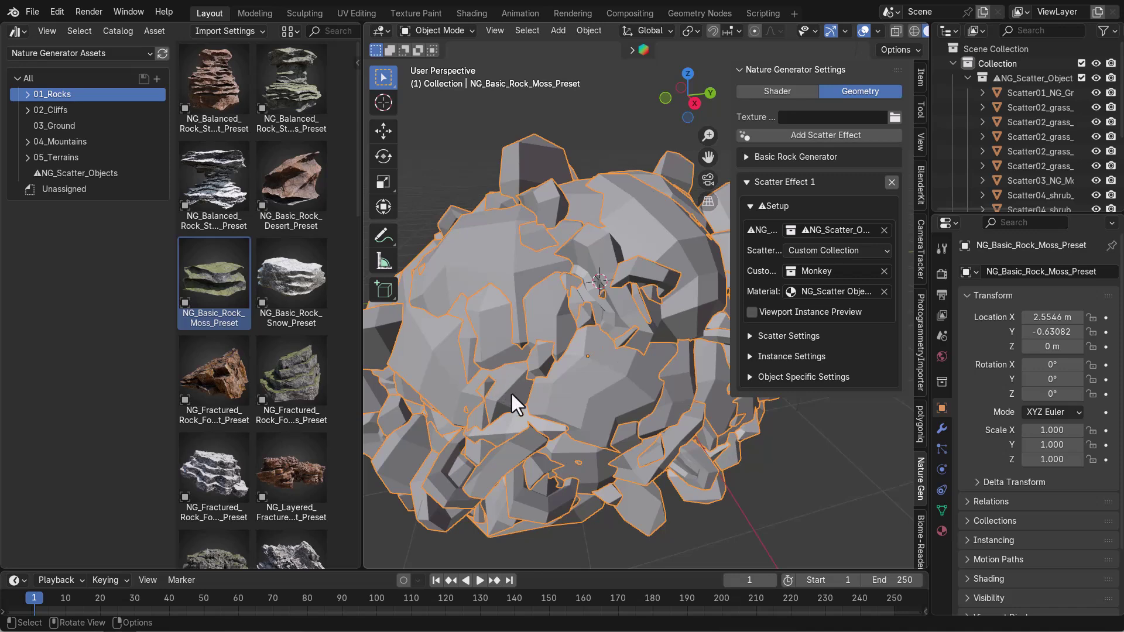
click(756, 333)
drag(858, 359, 841, 360)
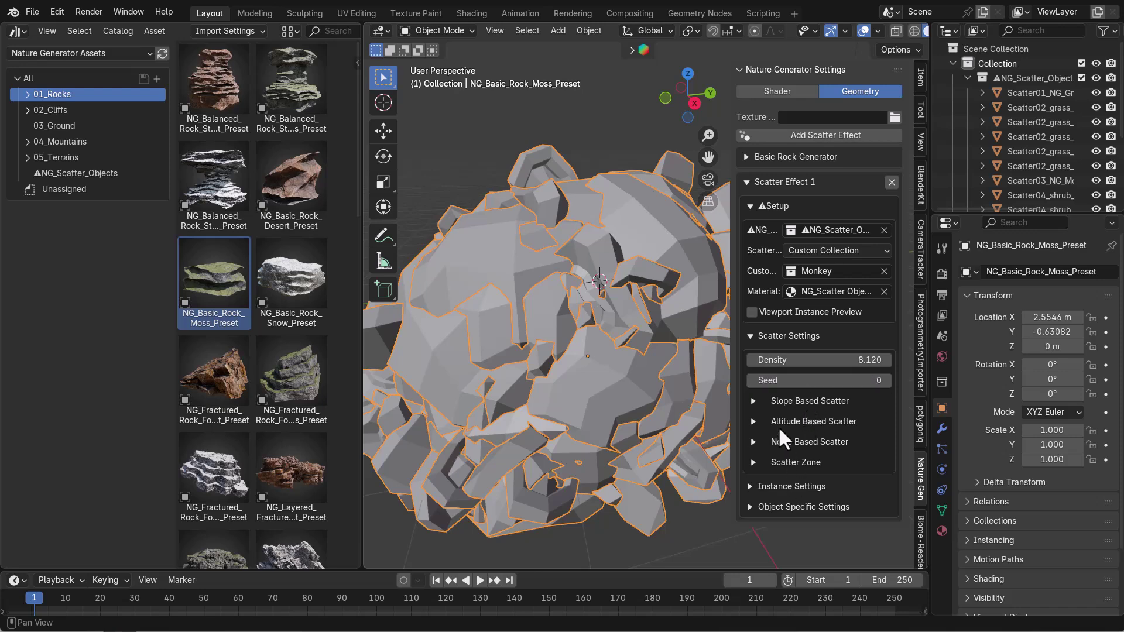
Set the scattered monkeys' instance scale to 0.100 in Scatter Effect 1.
click(751, 337)
click(753, 359)
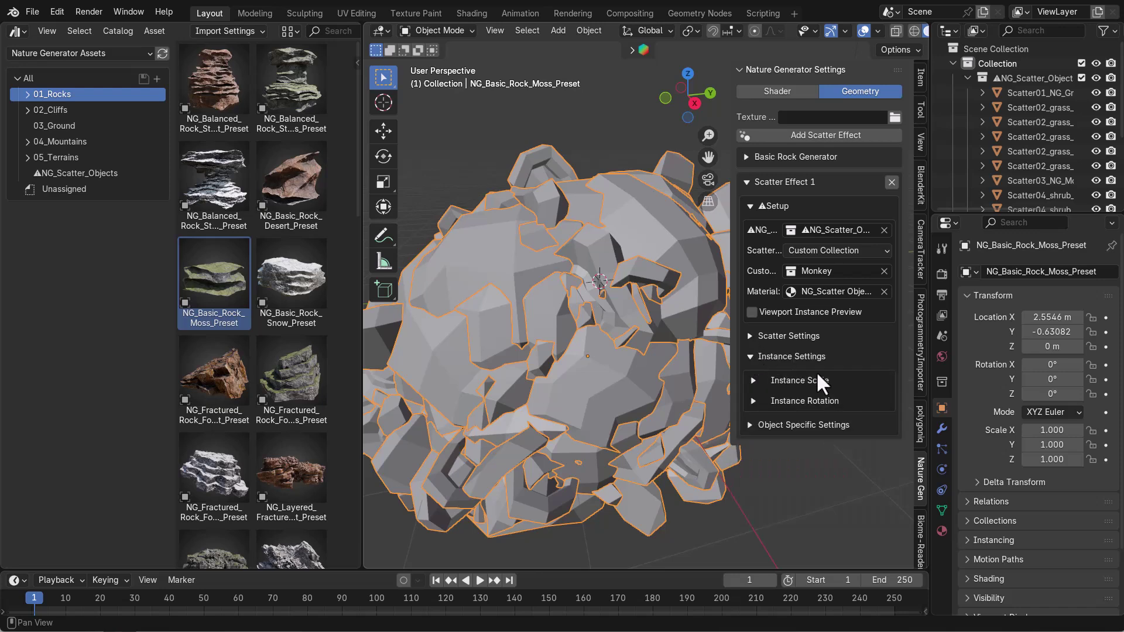
click(757, 380)
drag(784, 404, 717, 404)
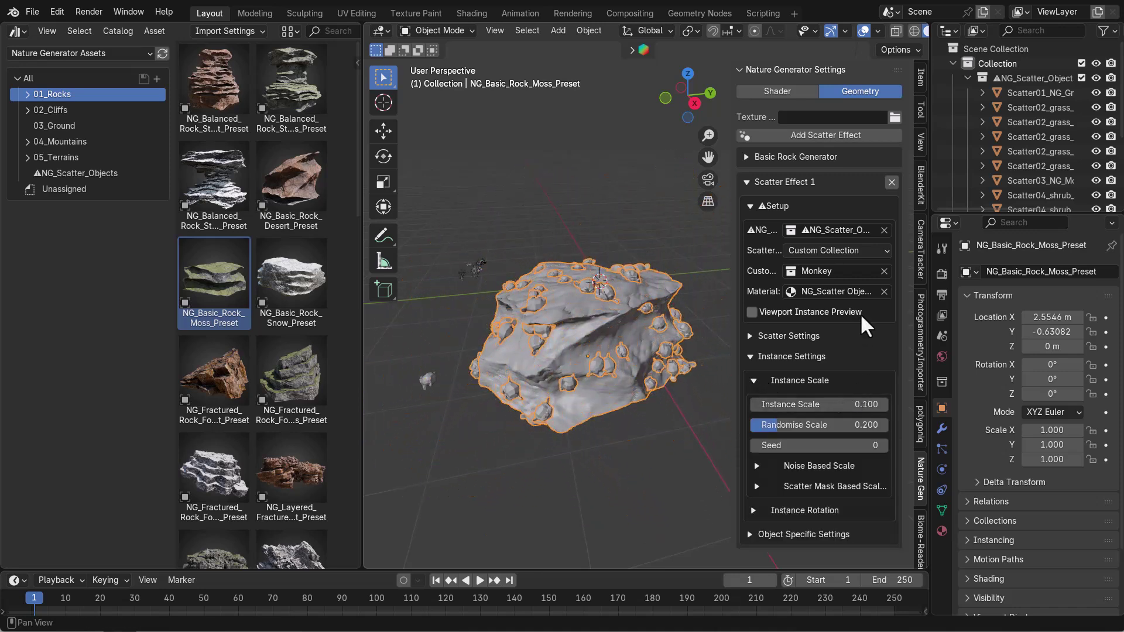
Clear the custom collection, change the scatter type to Grass Patch and set the instance scale to 1.100.
click(884, 271)
click(866, 250)
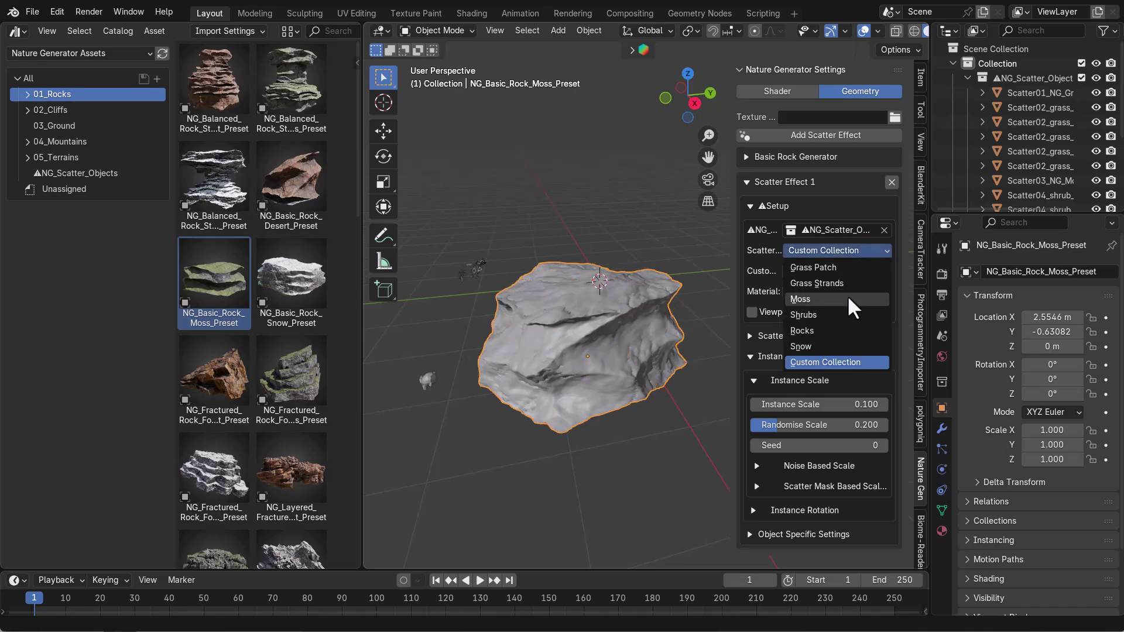
click(833, 264)
drag(820, 404, 867, 404)
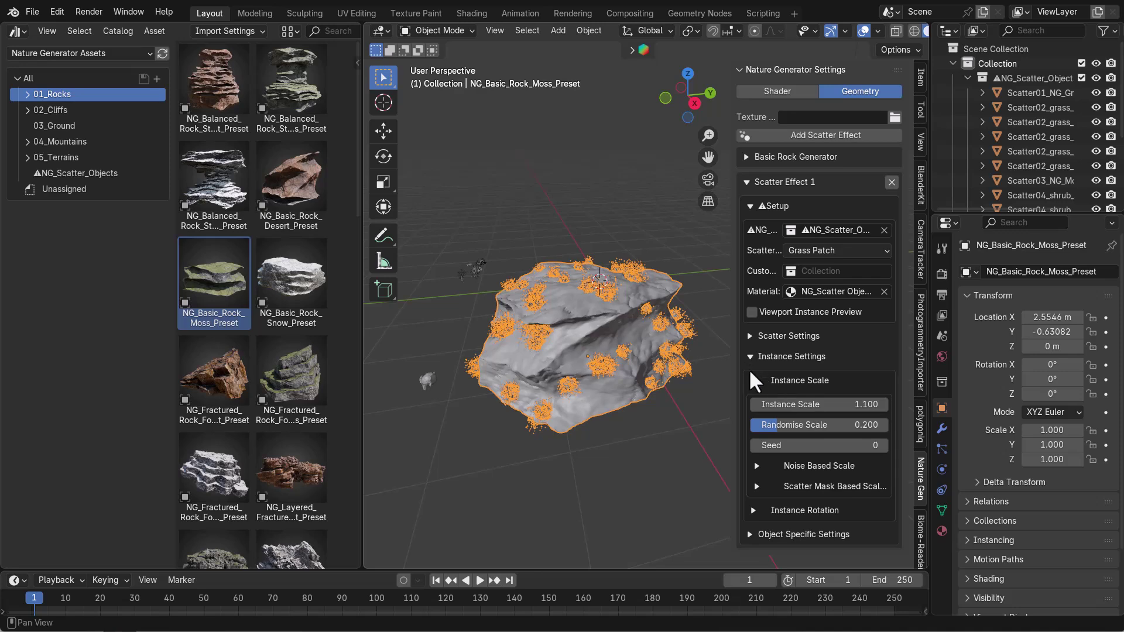
Set the grass patch scatter density to 12.140.
click(751, 356)
click(751, 337)
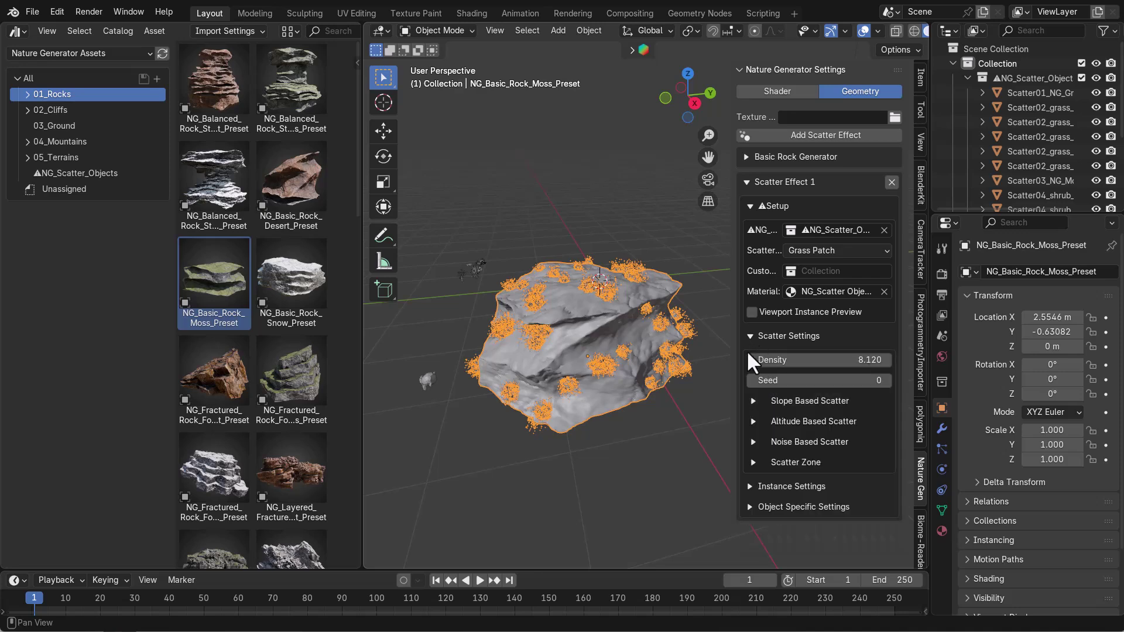
drag(806, 359, 844, 360)
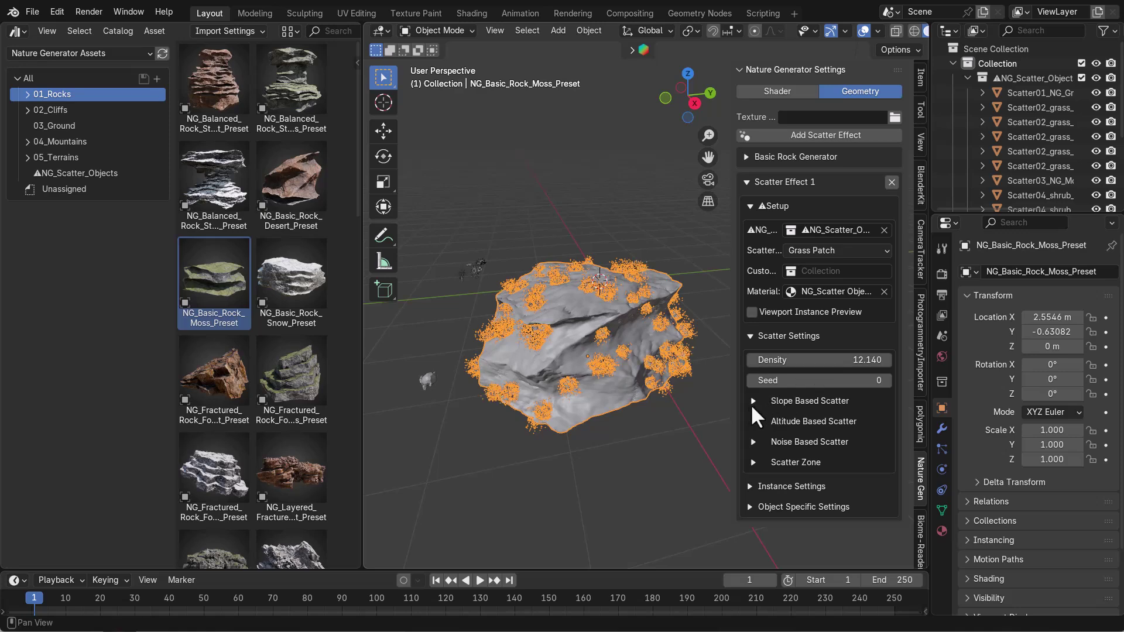
scroll(613, 378, up, 3)
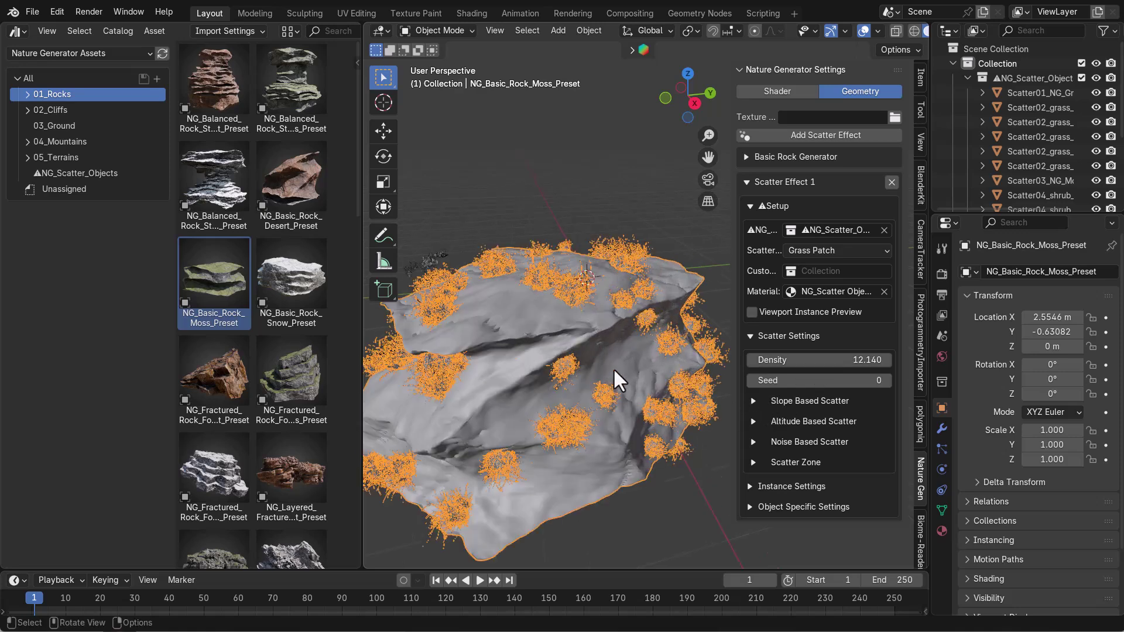
Try the slope-based and noise-based scatter options on the grass patches.
click(754, 401)
mouse_move(820, 445)
mouse_down()
mouse_move(844, 445)
mouse_move(808, 445)
mouse_move(831, 446)
mouse_up()
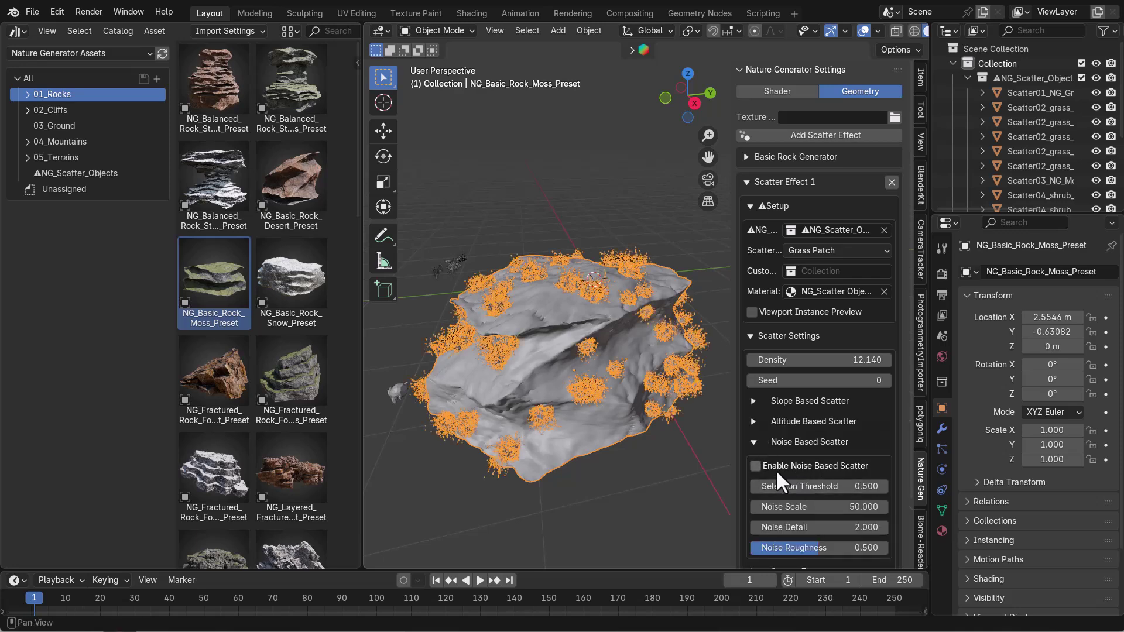
click(756, 465)
scroll(802, 458, down, 2)
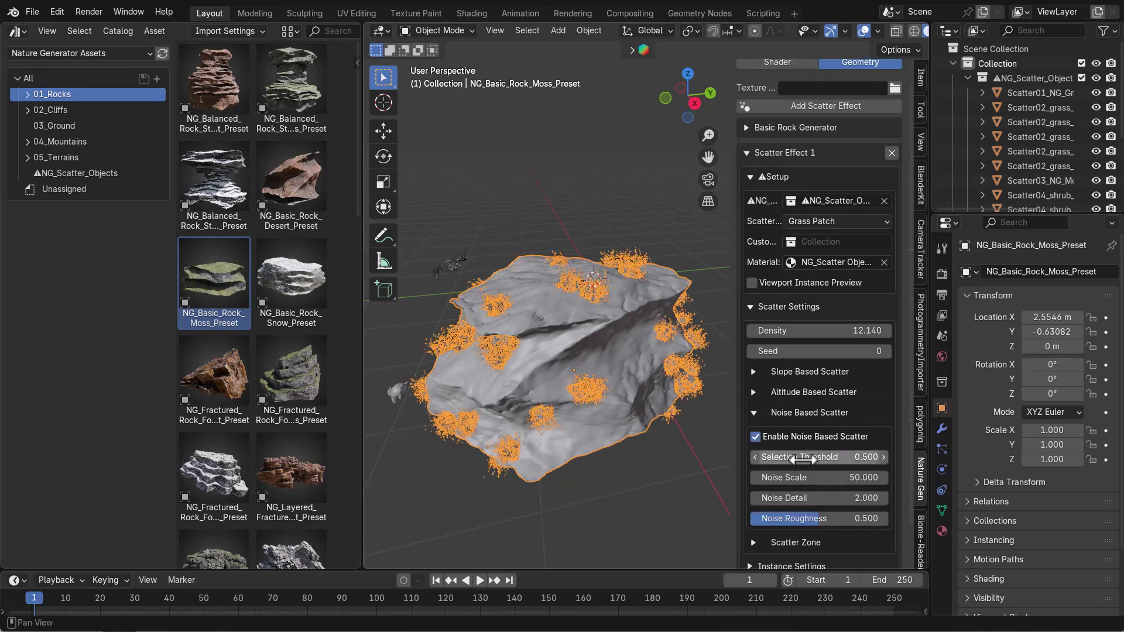
mouse_move(803, 428)
mouse_down()
mouse_move(819, 428)
mouse_move(785, 428)
mouse_move(838, 428)
mouse_move(785, 428)
mouse_up()
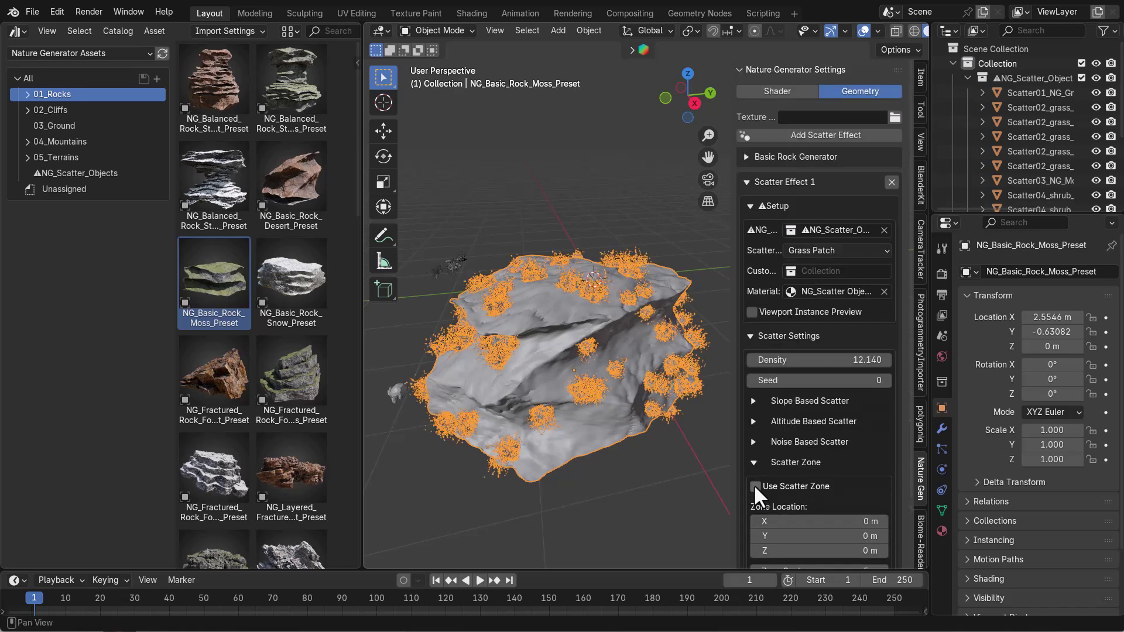
Enable the scatter zone for the grass and move it to about X 0.0657 m, Y -0.116 m.
click(753, 485)
scroll(754, 485, down, 3)
scroll(632, 361, down, 2)
drag(814, 464, 574, 320)
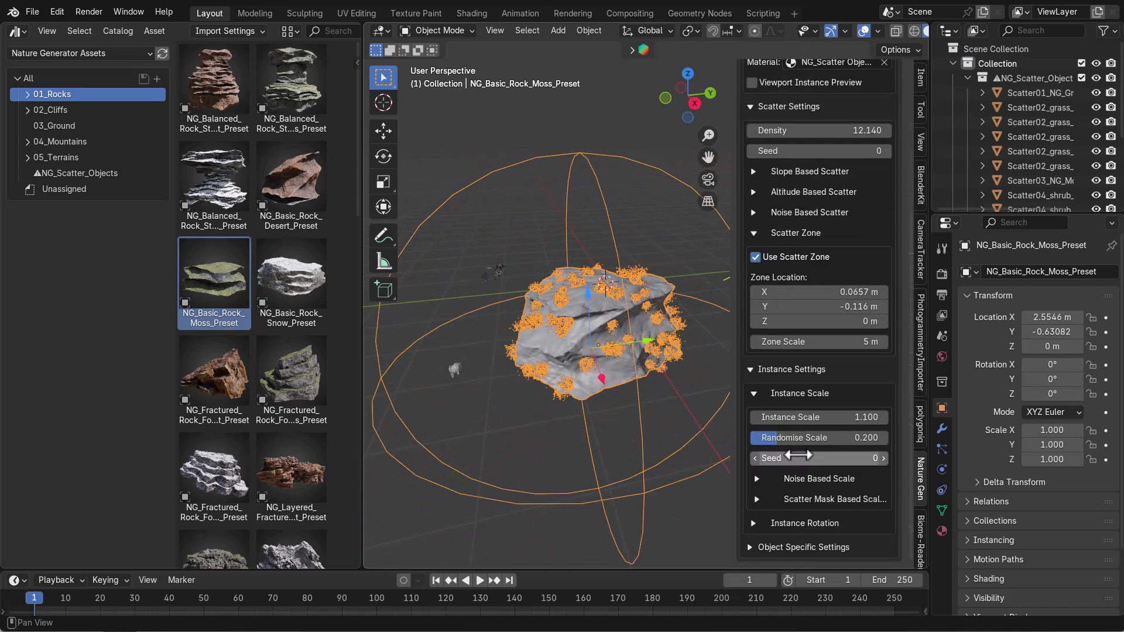
click(759, 546)
scroll(770, 468, down, 2)
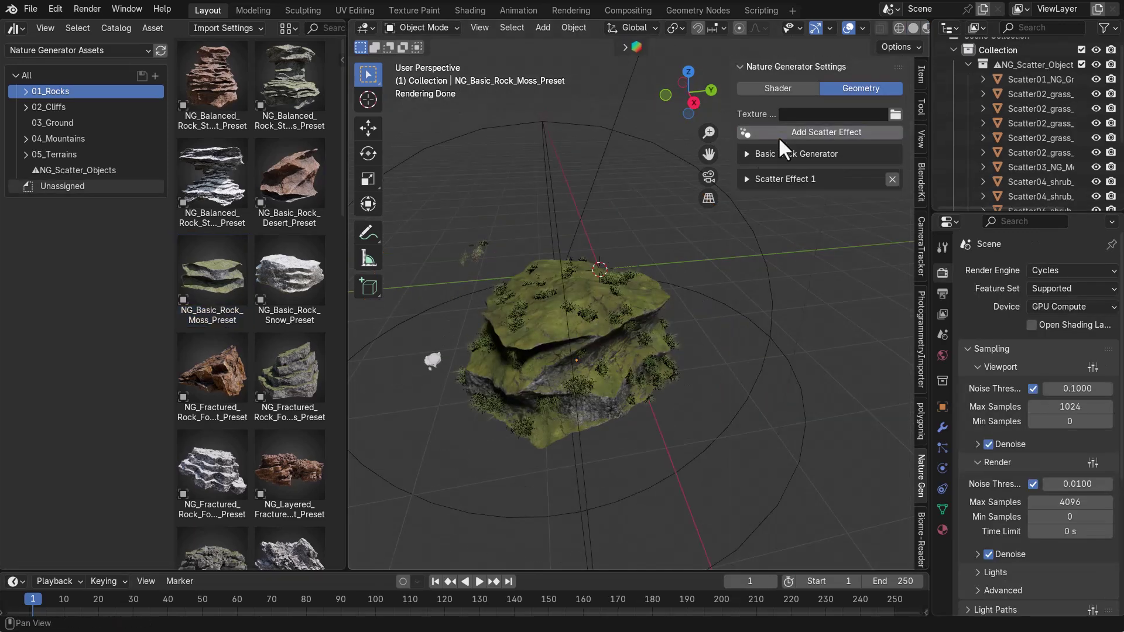
Add a second scatter effect using Rocks and adjust its density, instance scale and scale randomisation.
click(779, 136)
middle_drag(585, 375, 594, 351)
drag(820, 384, 843, 370)
scroll(819, 375, down, 12)
drag(820, 391, 762, 391)
drag(814, 412, 837, 412)
drag(819, 371, 788, 370)
Enable and adjust noise-based scale for the scattered rocks, and collapse Scatter Effect 2.
click(814, 432)
click(760, 456)
drag(814, 476, 838, 477)
scroll(814, 468, down, 5)
click(814, 429)
scroll(791, 433, up, 16)
click(747, 204)
Add a third scatter effect to the rock and set its scatter type to Shrubs.
click(785, 132)
click(751, 253)
click(832, 278)
click(837, 299)
click(820, 369)
middle_drag(621, 392, 650, 357)
scroll(814, 410, down, 5)
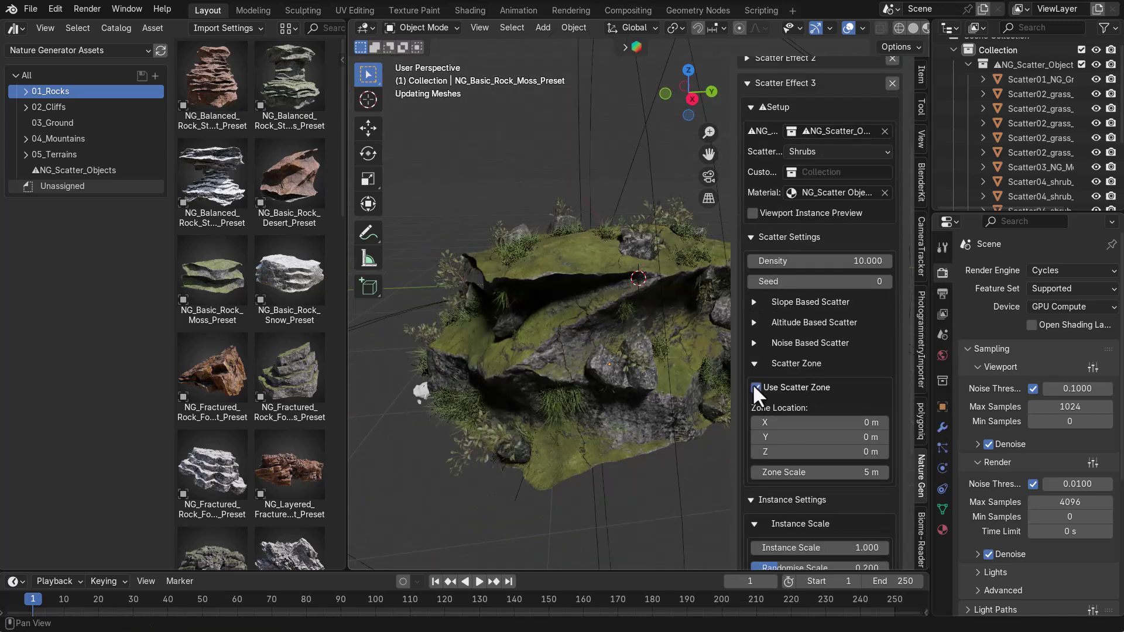
Limit the shrubs to a scatter zone at about X -0.152 m, Z 1.14 m with a zone scale of about 2.41 m.
click(752, 385)
scroll(620, 364, down, 5)
scroll(814, 375, up, 5)
click(642, 340)
click(368, 153)
drag(687, 237, 641, 266)
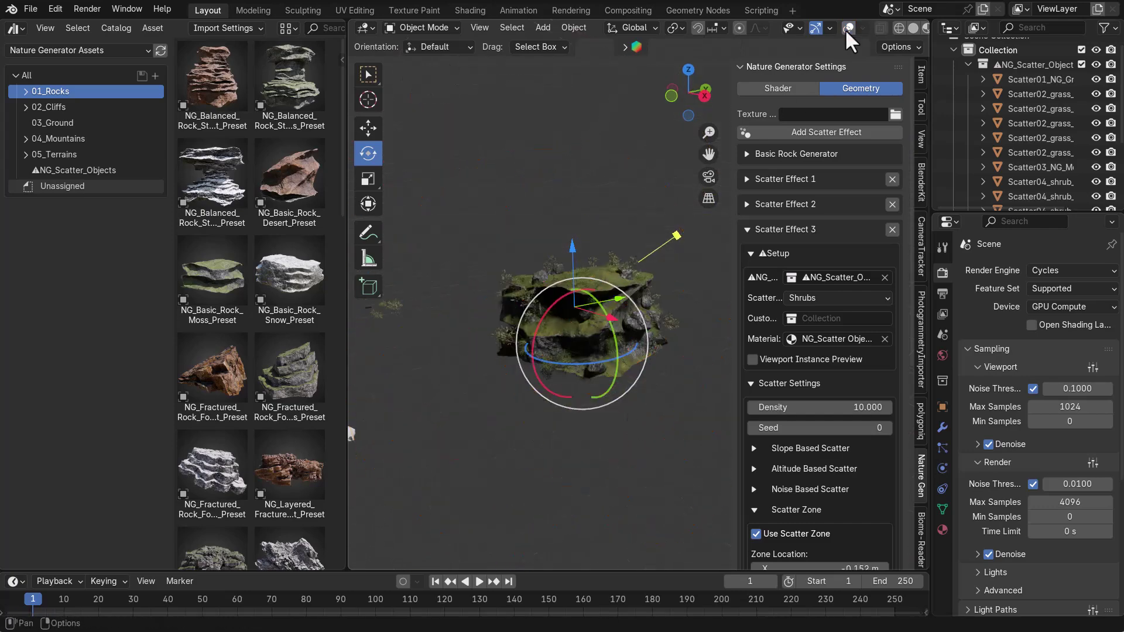
Set the shrubs' instance scale to 2.370, enable and adjust their noise-based scale, and collapse Scatter Effect 3.
scroll(796, 368, down, 10)
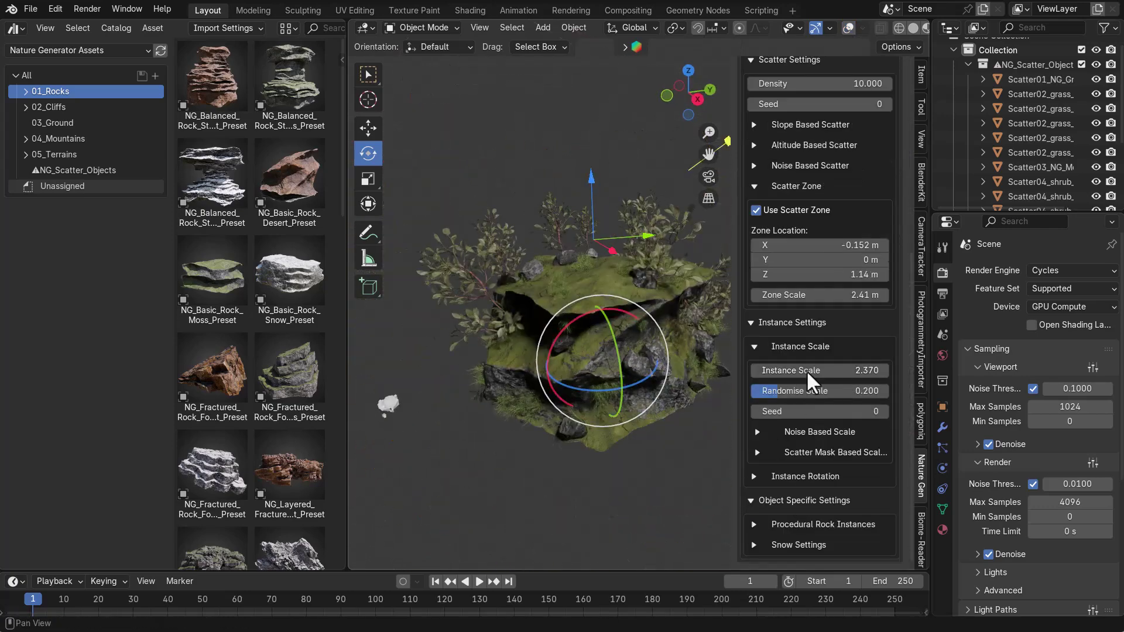
scroll(808, 371, down, 4)
click(755, 388)
click(757, 413)
scroll(785, 415, down, 1)
drag(792, 419, 814, 420)
drag(794, 511, 802, 511)
click(795, 229)
scroll(795, 229, up, 3)
click(795, 159)
scroll(798, 202, up, 11)
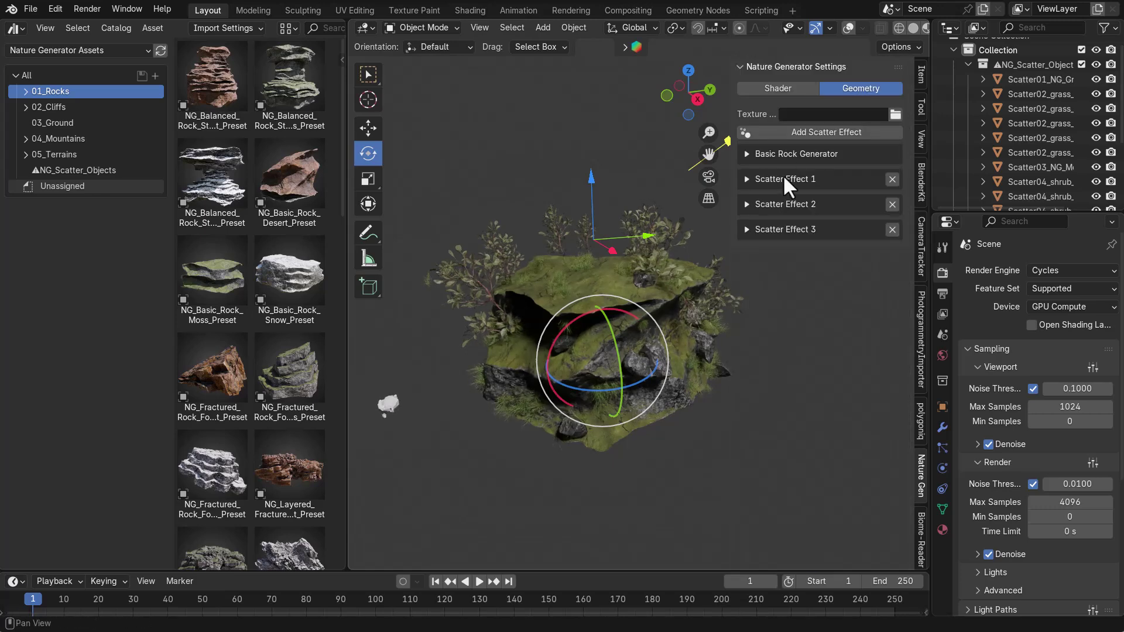
Raise the Grass Patch density in Scatter Effect 1 to 25.630 and collapse that effect.
click(782, 177)
scroll(567, 367, up, 5)
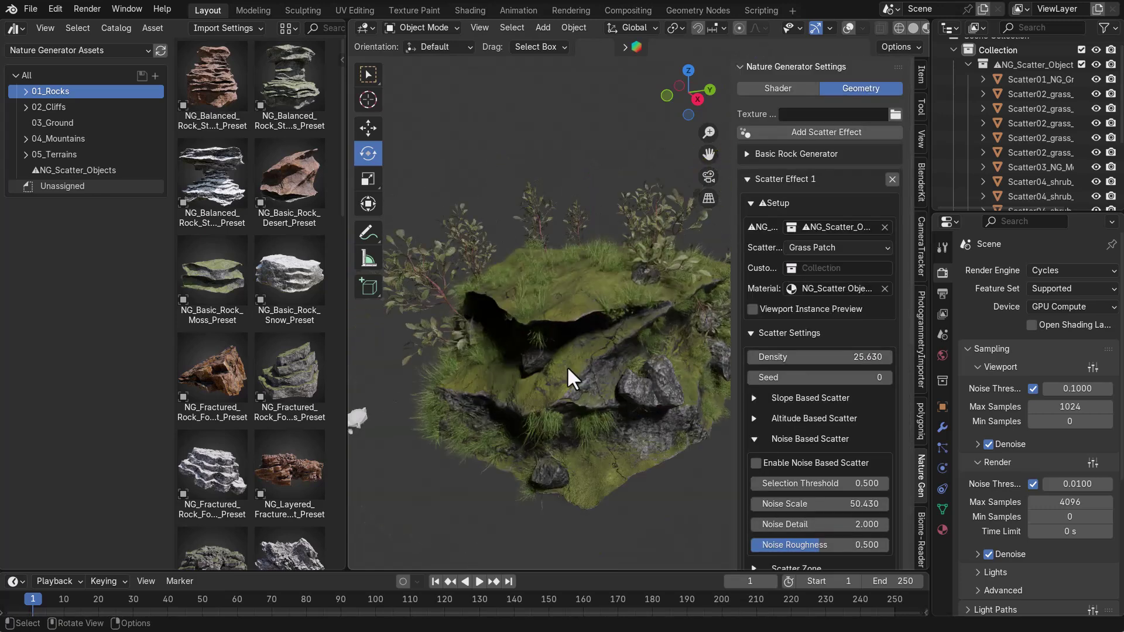
click(747, 179)
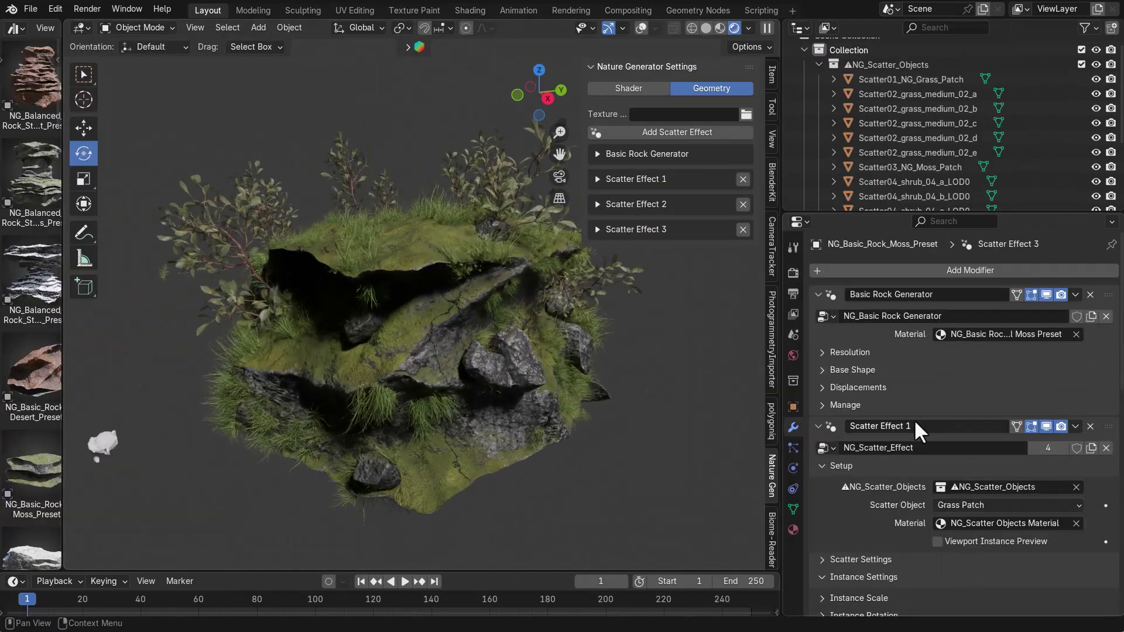
Rename the three scatter effect modifiers as Grass, Stone and Shrubs.
double_click(878, 427)
text(Grass)
click(818, 426)
double_click(878, 446)
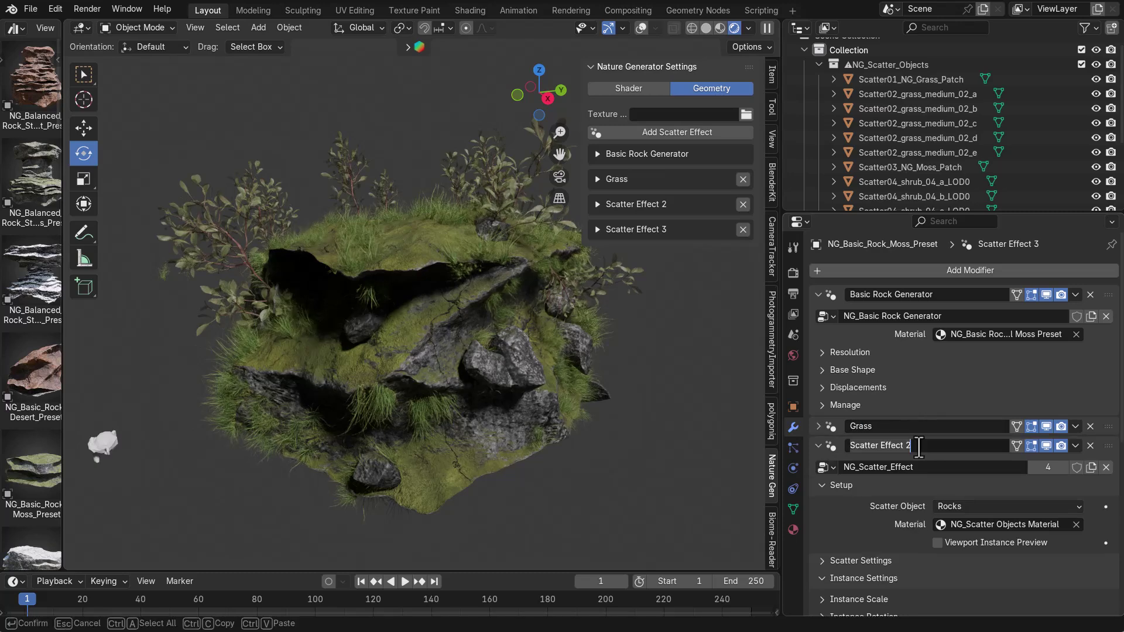
text(Stone)
click(819, 446)
double_click(879, 465)
text(Shrubs)
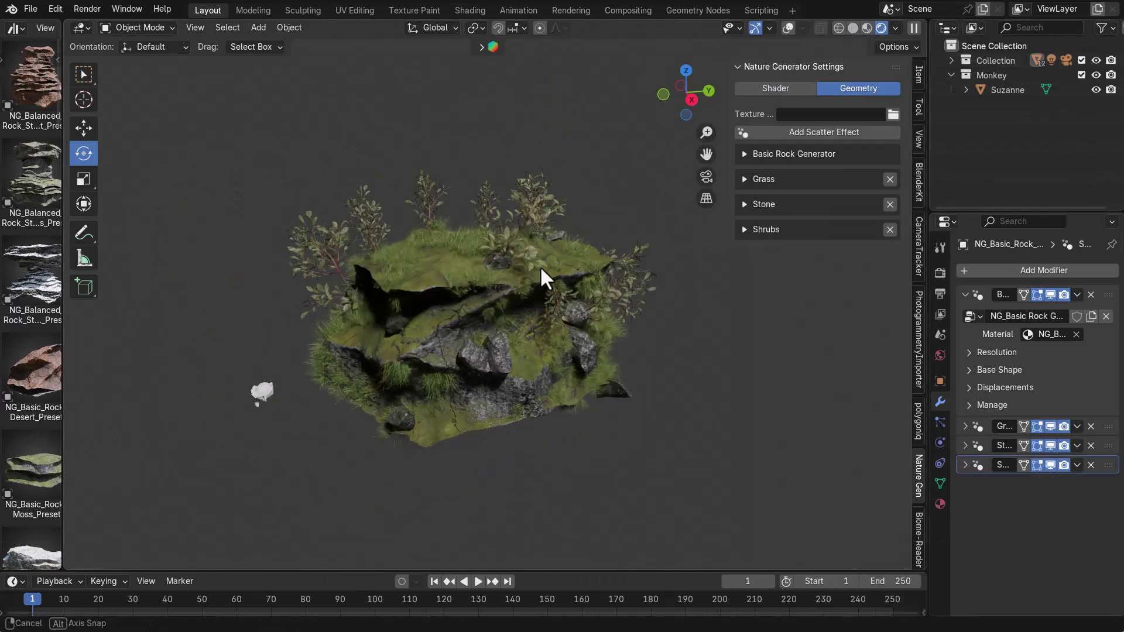
Change the rock's base shape by setting the Basic Rock Generator seed to 56.
scroll(526, 265, up, 2)
middle_drag(540, 266, 510, 304)
scroll(508, 276, down, 2)
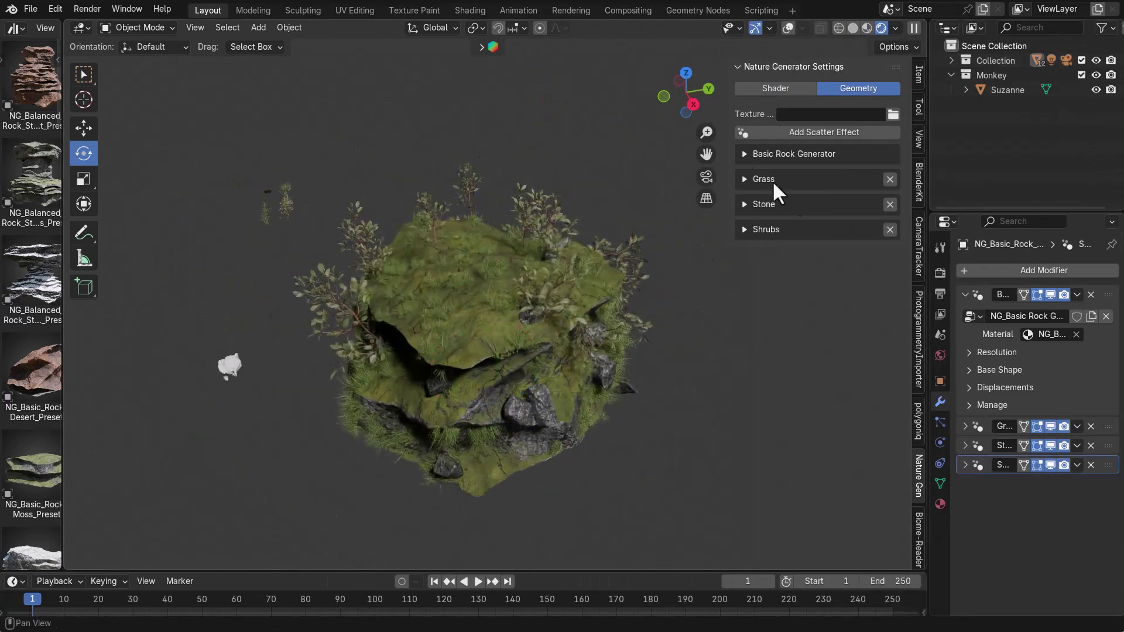
click(744, 154)
click(753, 219)
drag(849, 264, 878, 263)
middle_drag(542, 393, 537, 359)
drag(817, 263, 754, 327)
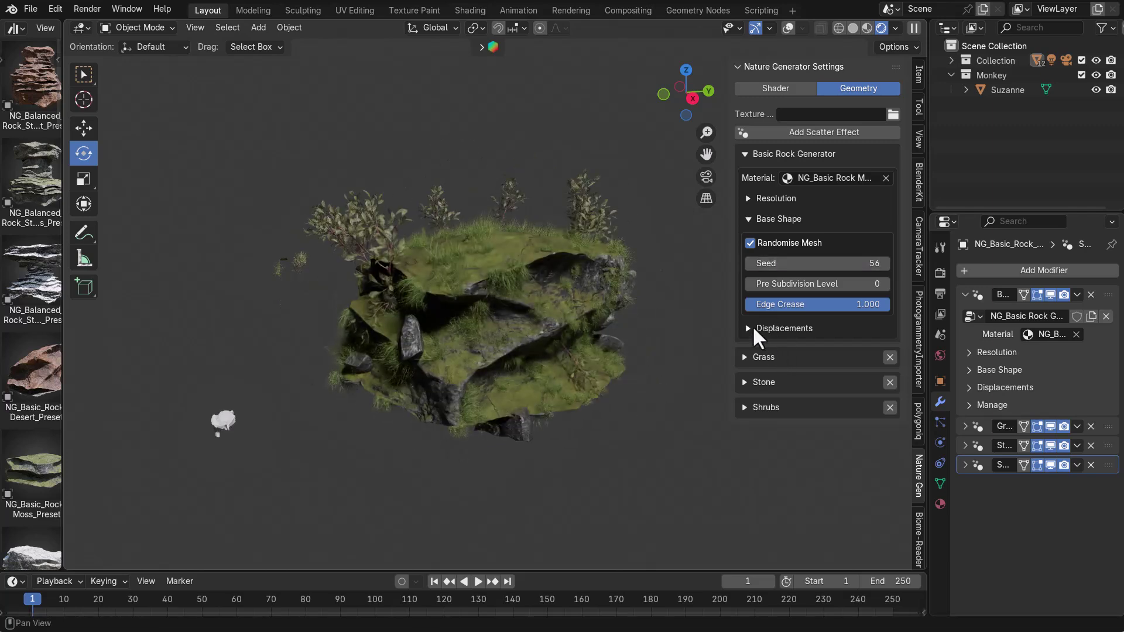
Enable Volume Remesh in the Basic Rock Generator's resolution settings.
click(747, 199)
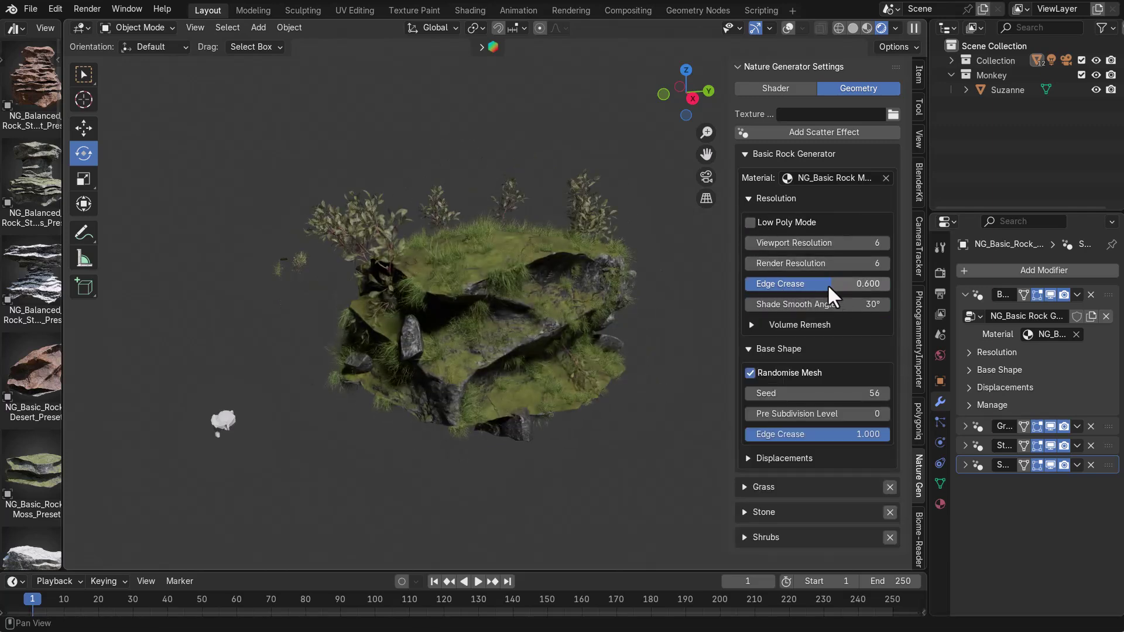
click(754, 326)
click(754, 349)
scroll(481, 351, up, 5)
middle_drag(481, 347, 691, 375)
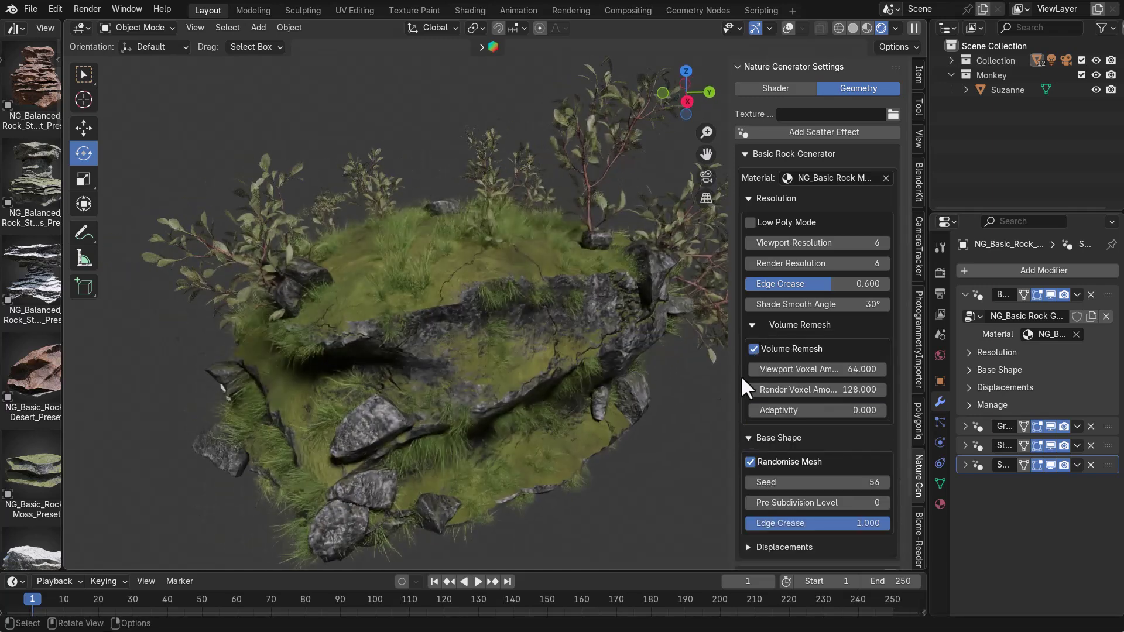
Set the Noise 1 displacement's noise scale to 5.730.
scroll(763, 366, down, 3)
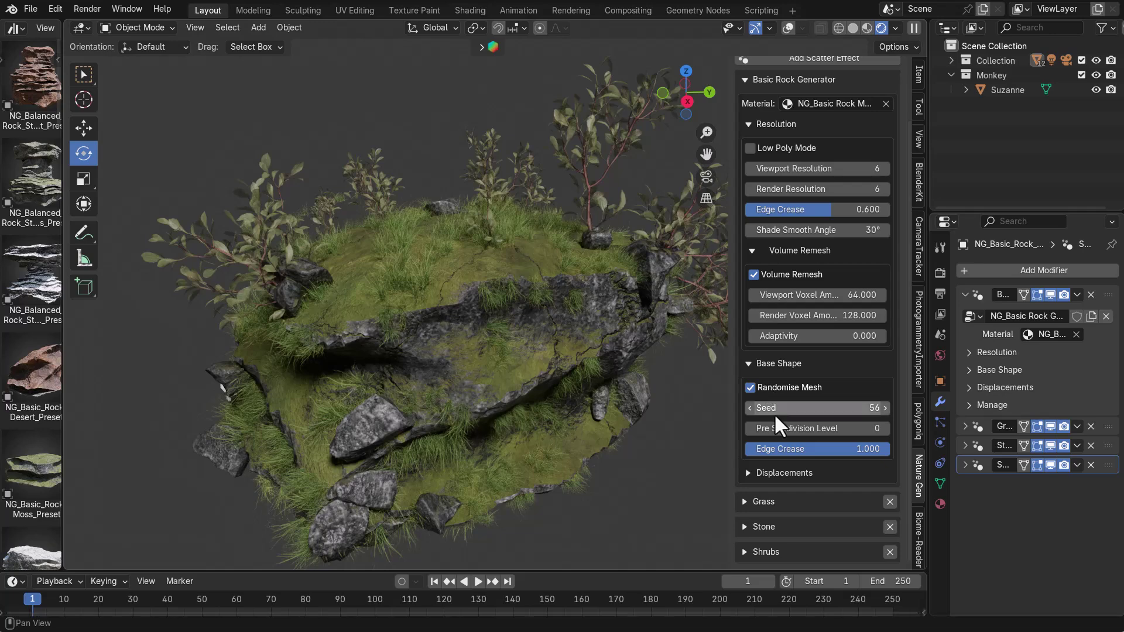
click(748, 473)
click(755, 494)
scroll(773, 483, down, 2)
drag(849, 482, 878, 482)
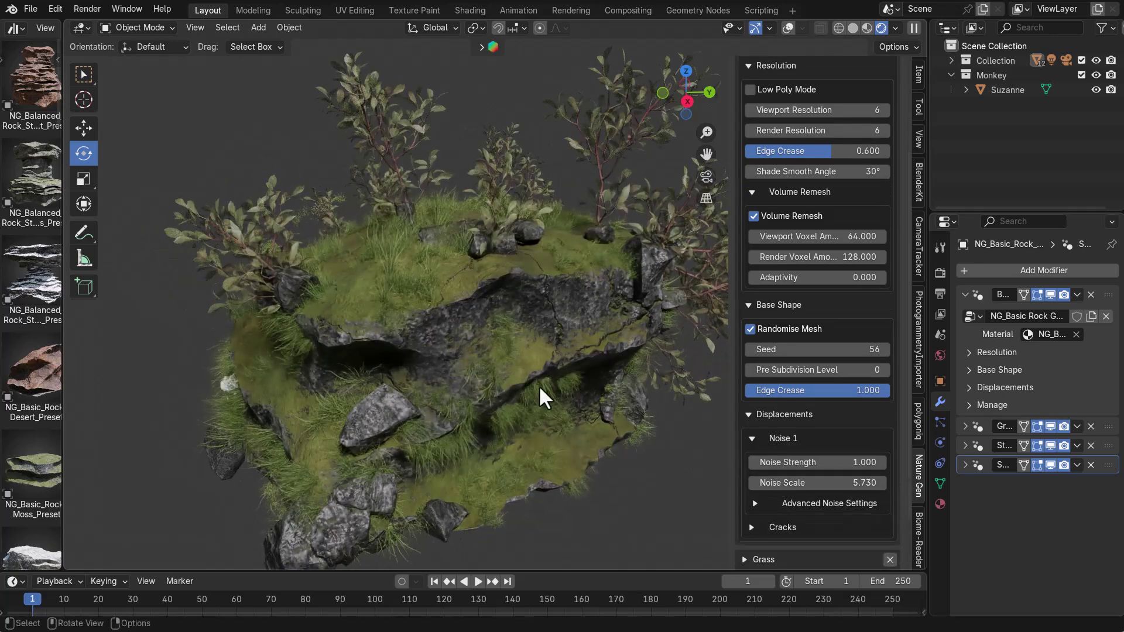
Set the rock's crack strength to 1.680 in the displacement settings.
scroll(536, 383, down, 3)
click(752, 527)
scroll(785, 504, down, 2)
drag(790, 493, 843, 493)
scroll(539, 301, up, 3)
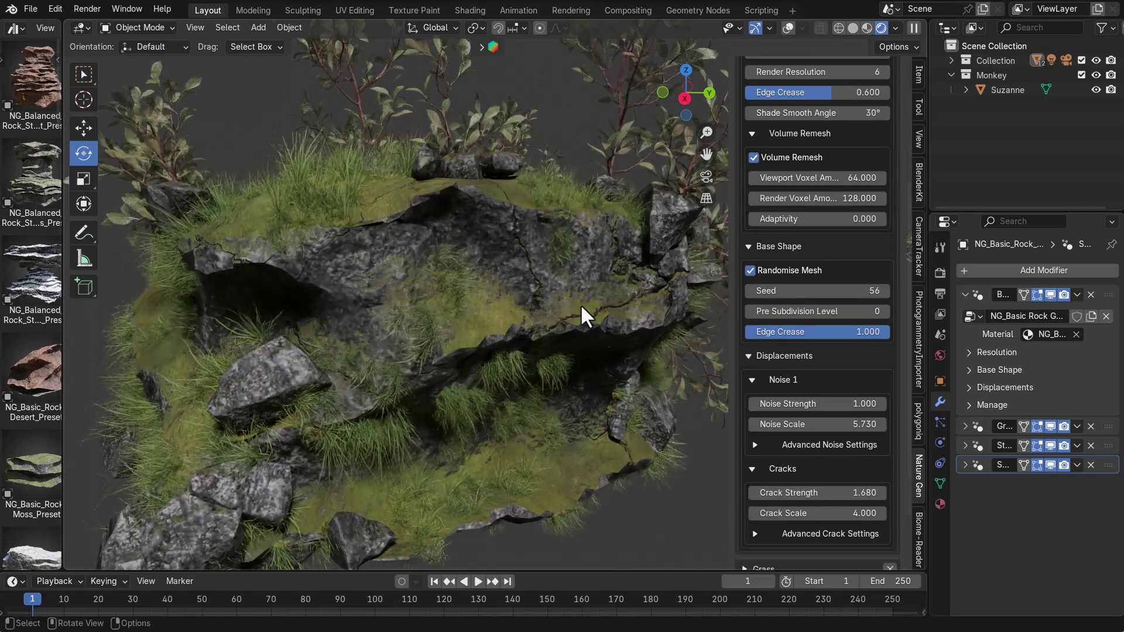
scroll(621, 291, down, 3)
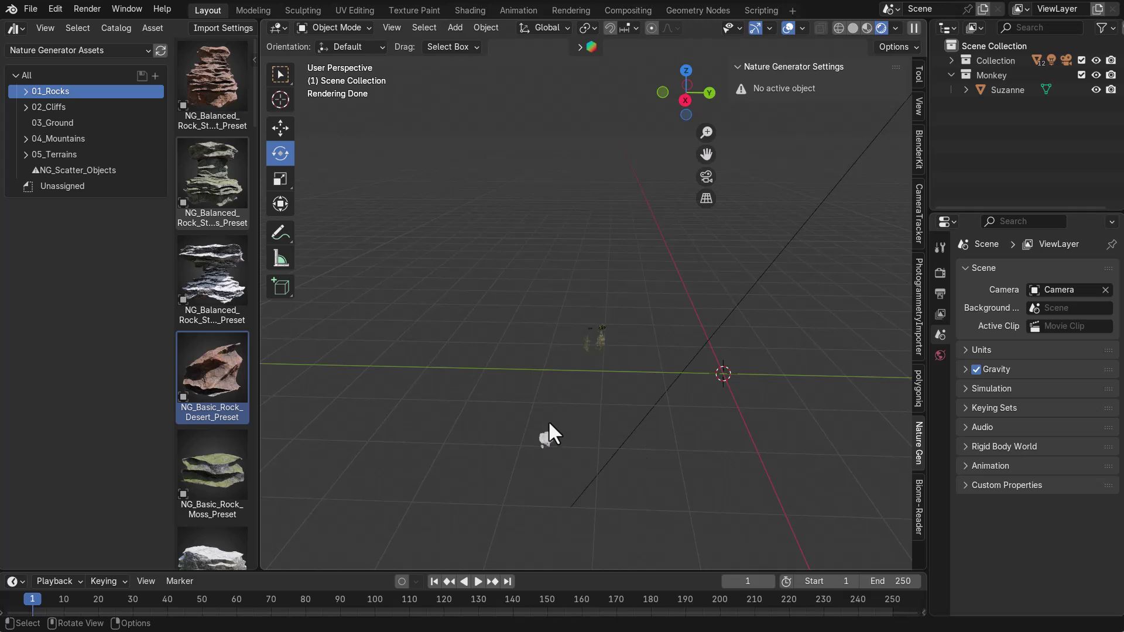
Place the NG_Balanced_Rock_Stack_Moss_Preset asset in the scene near the origin.
middle_drag(747, 403, 563, 375)
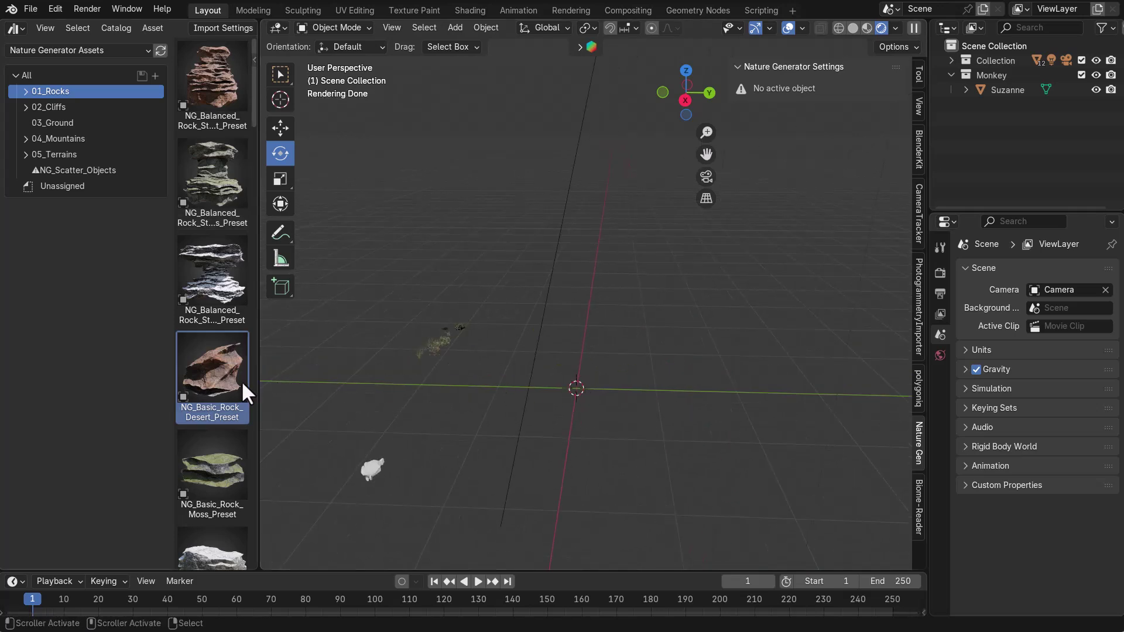
click(214, 121)
drag(209, 225, 684, 390)
middle_drag(684, 388, 837, 331)
scroll(684, 375, down, 2)
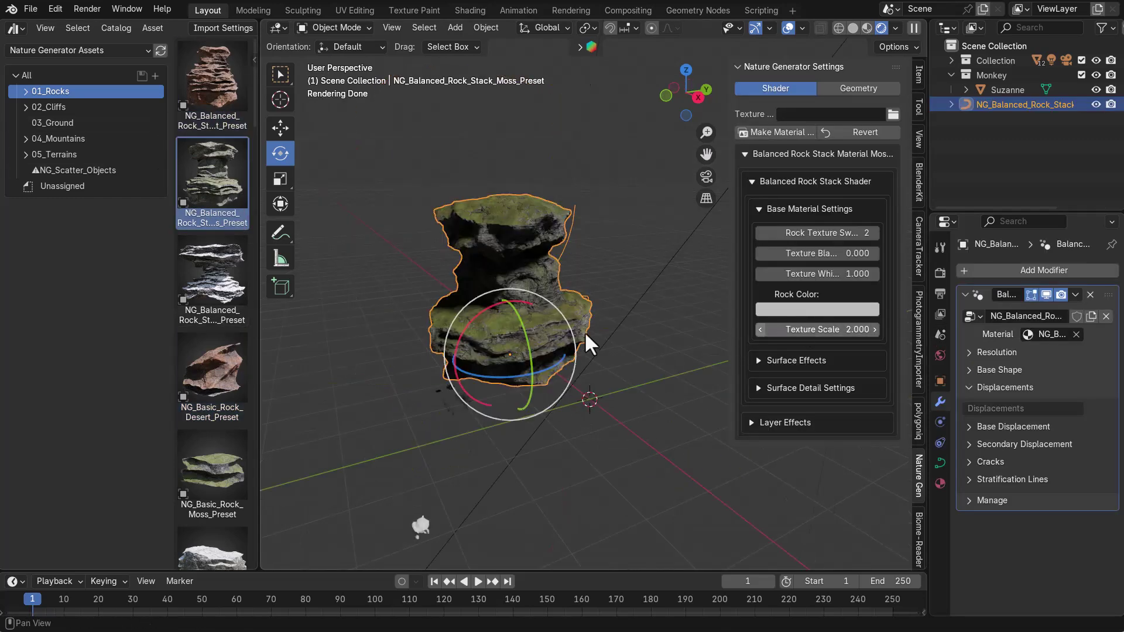
Set the balanced rock stack material's Rock Texture Switch to 4.
shift+middle_drag(592, 344, 557, 282)
scroll(558, 282, up, 3)
click(602, 237)
shift+middle_drag(607, 367, 668, 412)
click(577, 445)
mouse_move(578, 445)
middle_down()
mouse_move(506, 395)
mouse_move(536, 436)
mouse_move(575, 456)
middle_up()
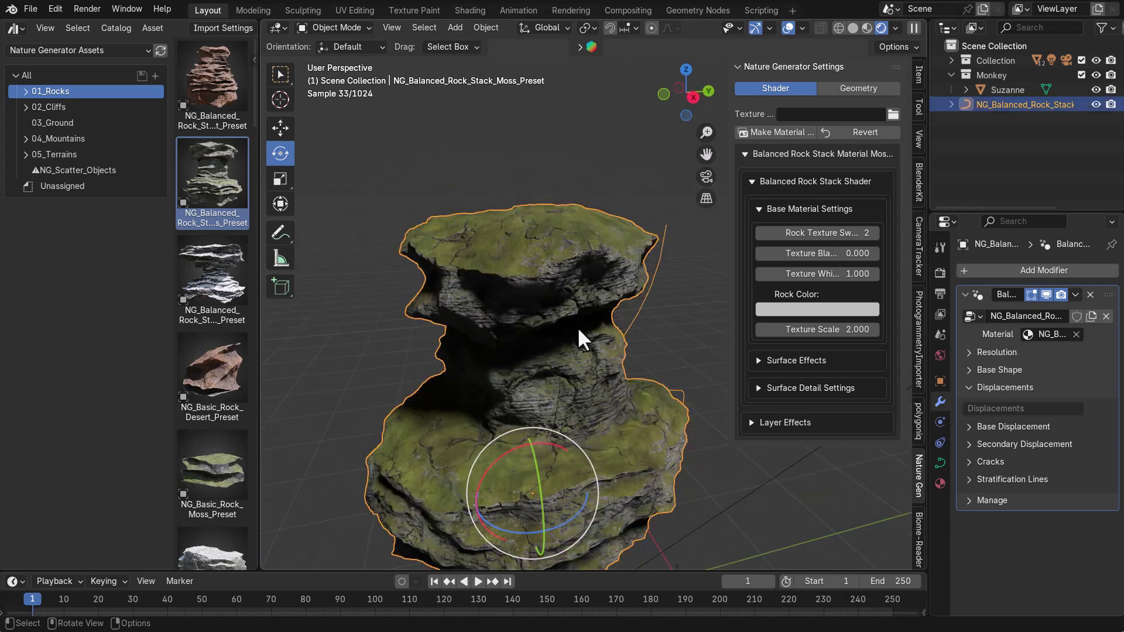
shift+middle_drag(578, 331, 568, 375)
mouse_move(821, 226)
mouse_down()
mouse_move(837, 226)
mouse_move(815, 234)
mouse_up()
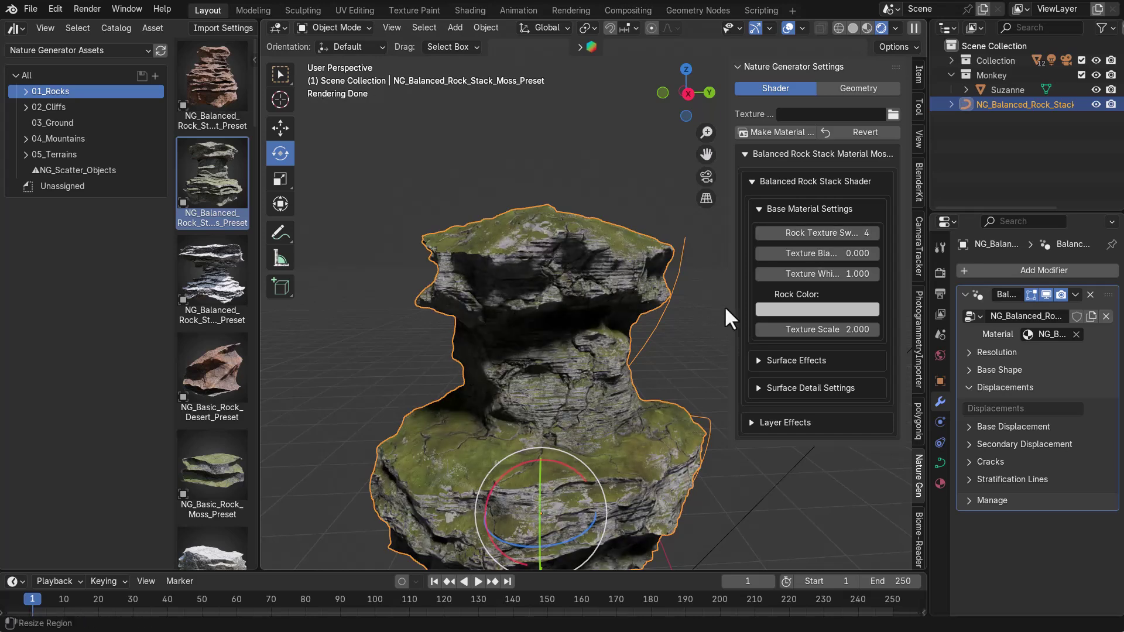
Widen the settings sidebar and set the rock's Texture Blackpoint to -3.300 and Texture Whitepoint to 6.000.
drag(724, 300, 617, 313)
drag(765, 232, 765, 232)
scroll(529, 317, down, 2)
middle_drag(559, 353, 474, 305)
click(501, 175)
drag(719, 253, 1030, 275)
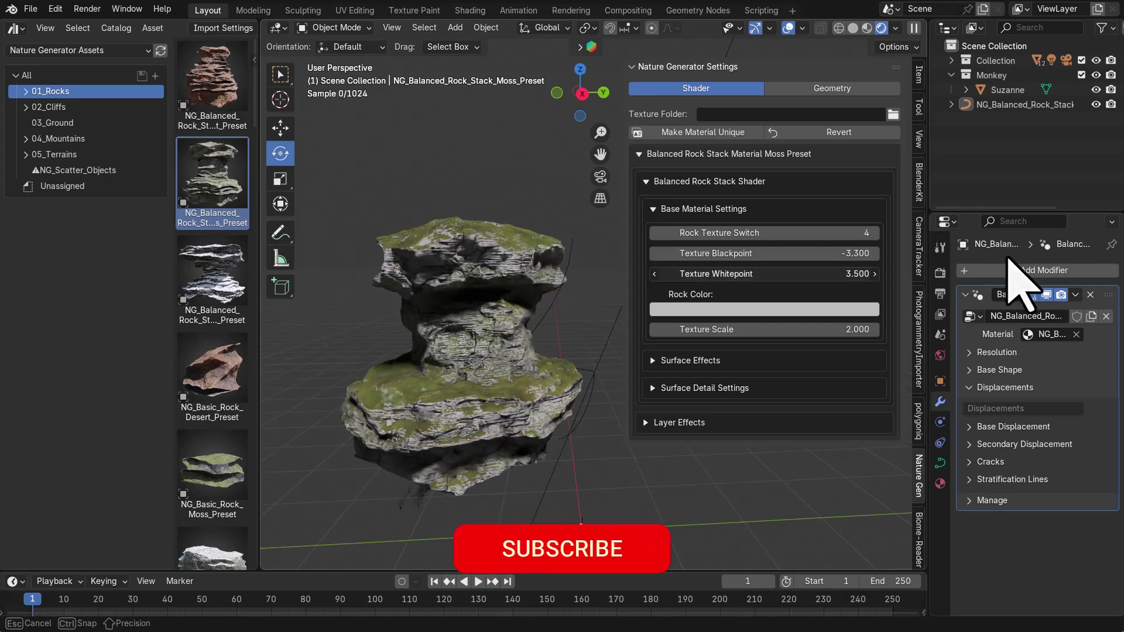
Tint the rock color pinkish, hex #BBA4A5FF, and expand the Surface Effects settings.
click(704, 310)
click(712, 173)
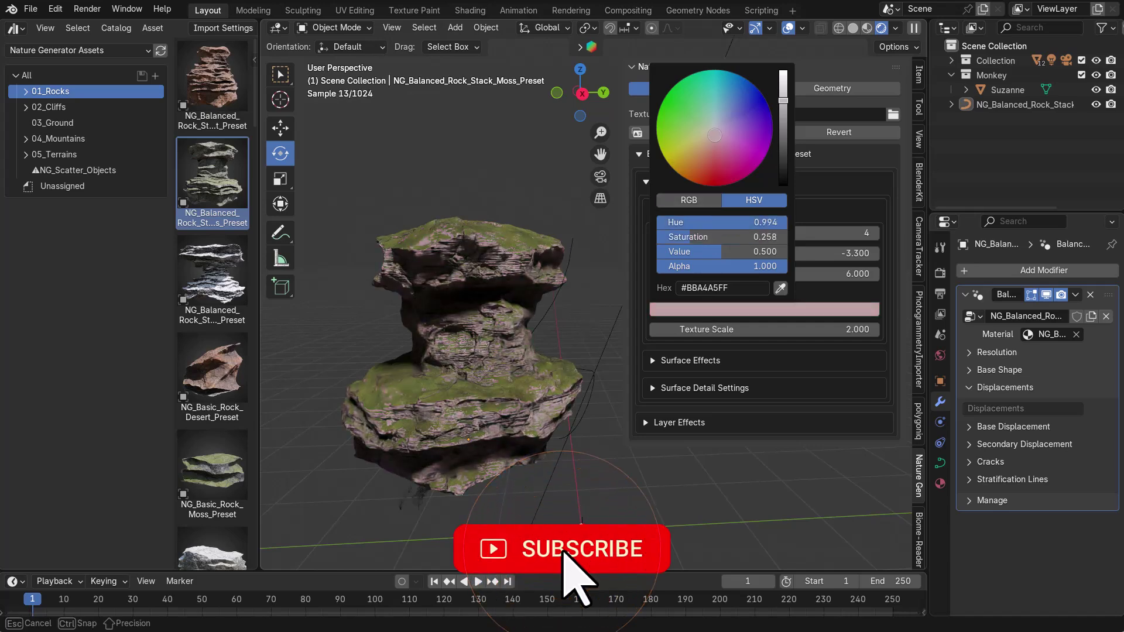
click(652, 363)
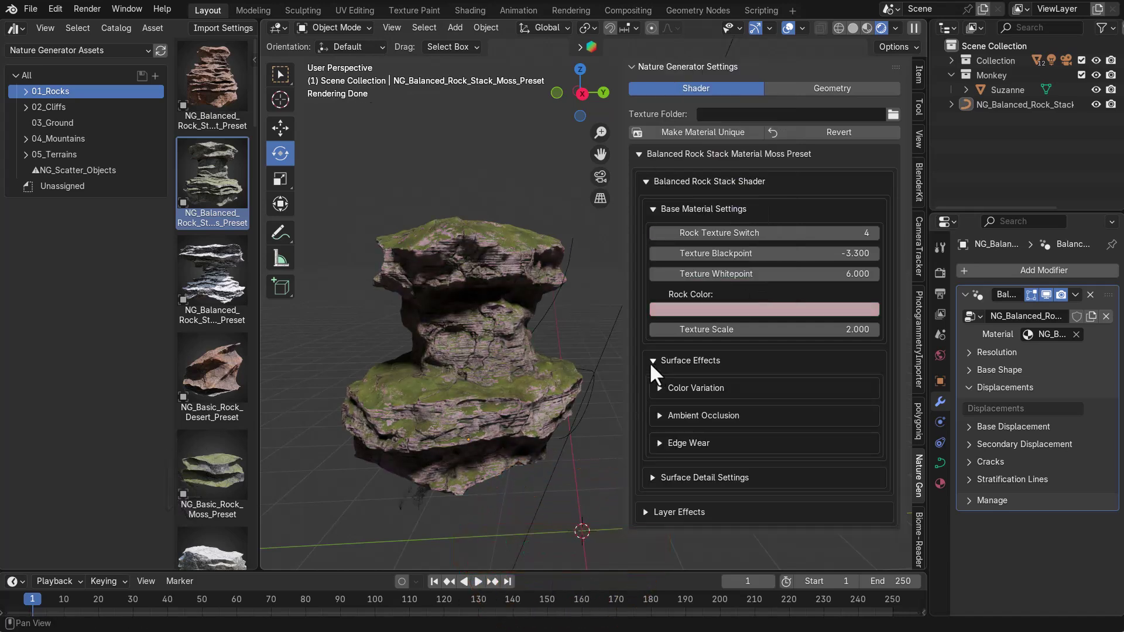
Set the Color Variation's Hue Variance to 14.650, adjust its Noise Scale, and collapse the Surface Effects settings.
click(661, 386)
drag(707, 412, 700, 412)
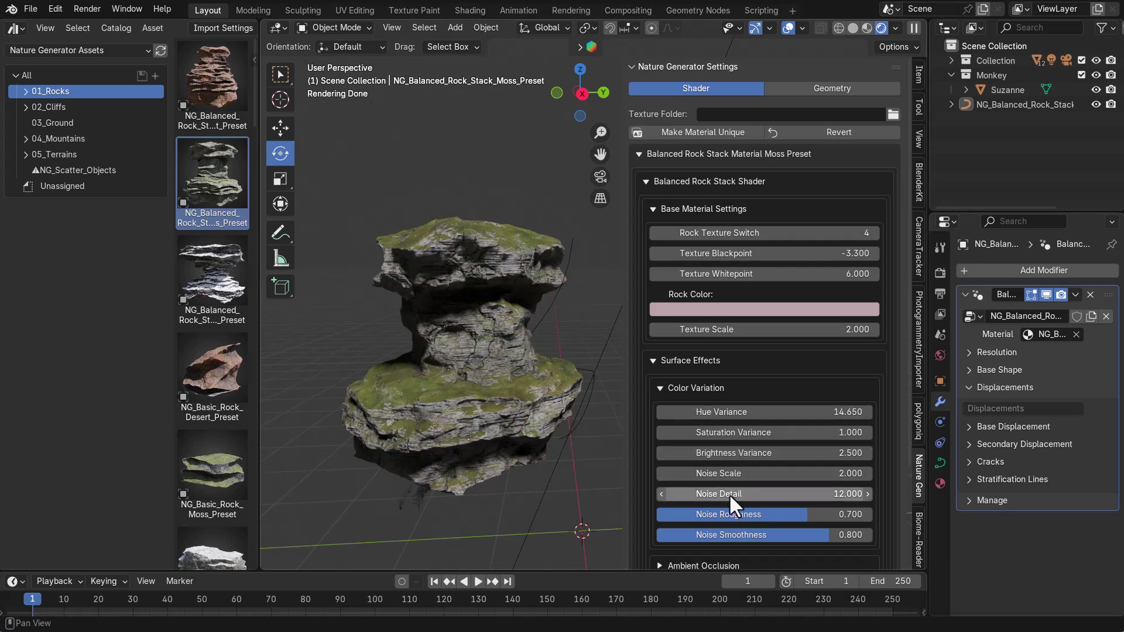
drag(718, 473, 779, 473)
click(655, 361)
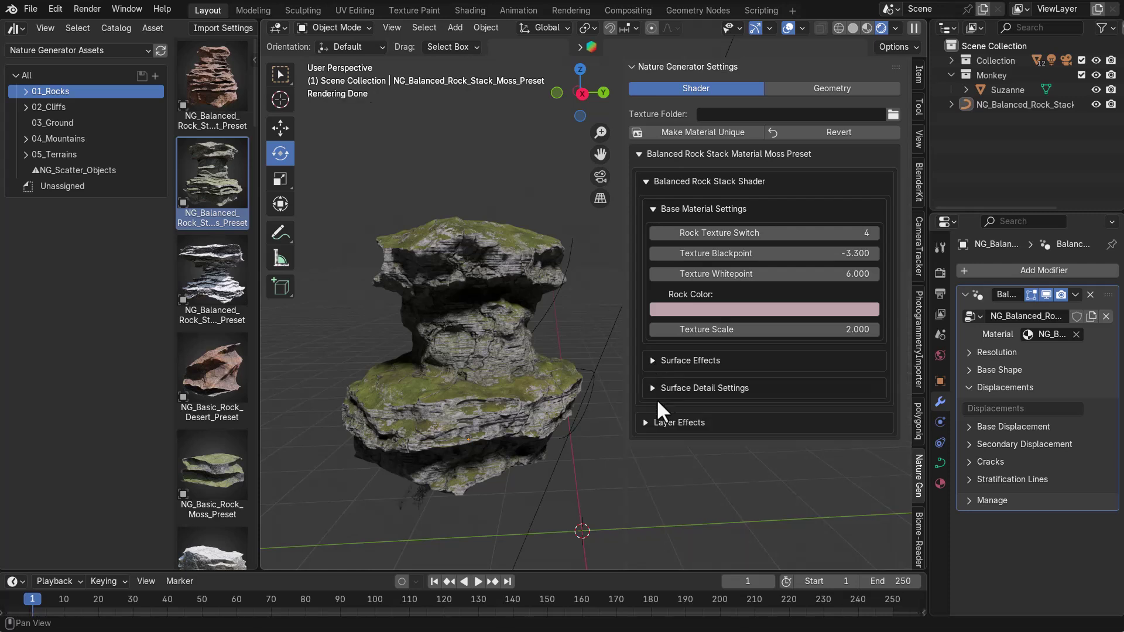
Set the balanced rock stack's Normal Strength to 5.200 in the Surface Detail Settings.
click(650, 388)
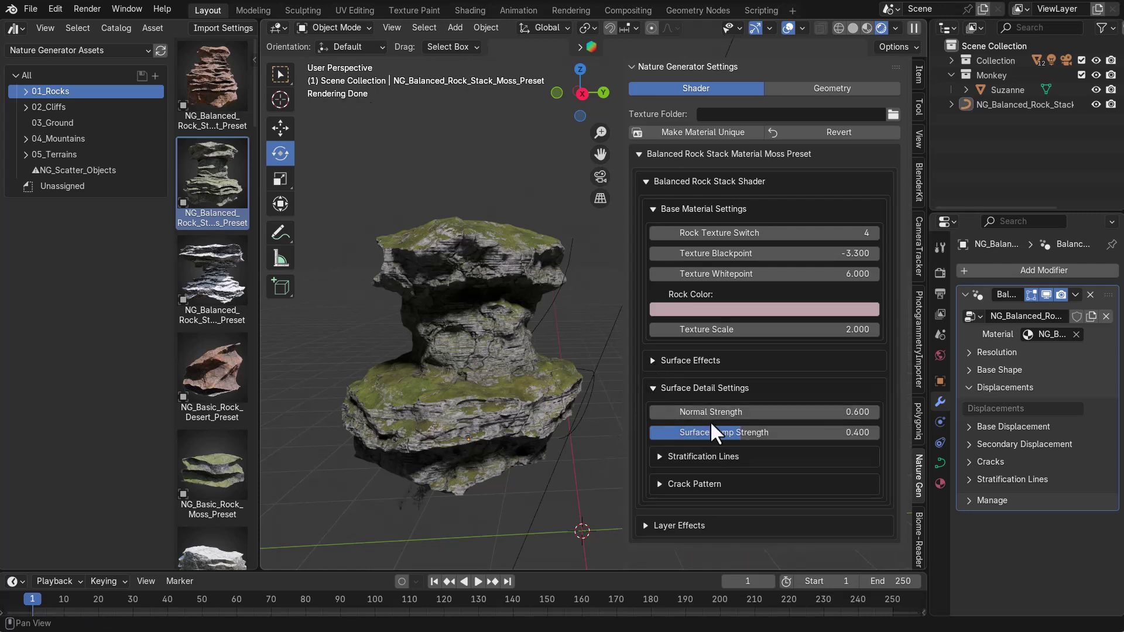
mouse_move(718, 413)
mouse_down()
mouse_move(797, 413)
mouse_move(755, 413)
mouse_up()
scroll(419, 349, up, 2)
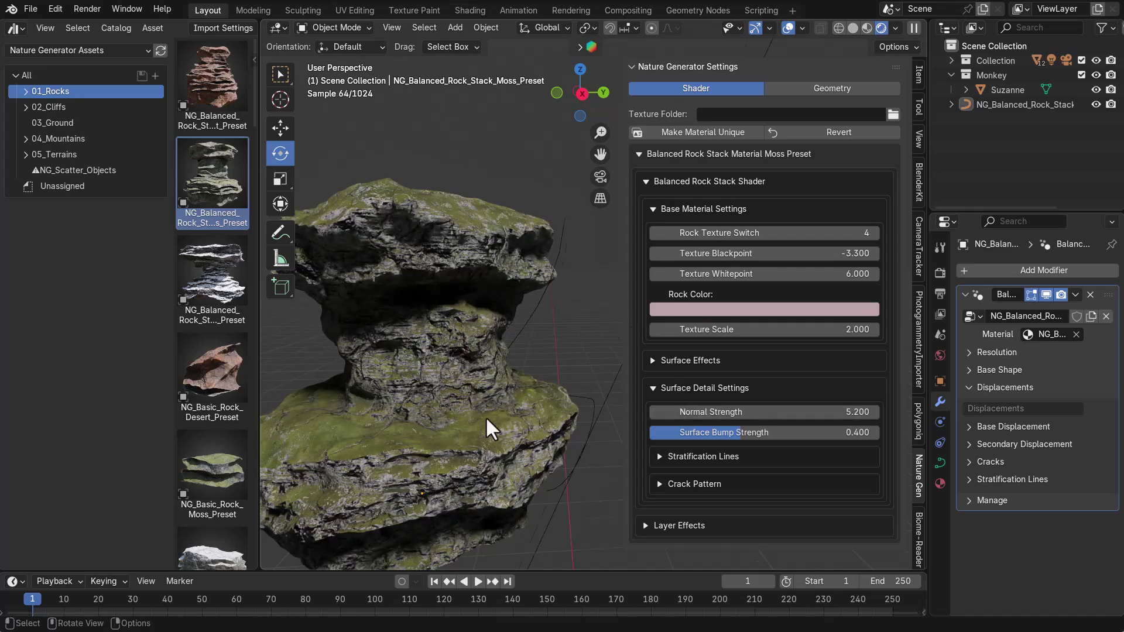
Place the NG_Basic_Rock_Desert_Preset asset in the scene beside the balanced rock stack.
scroll(484, 418, down, 2)
shift+middle_drag(484, 418, 527, 384)
scroll(527, 384, down, 1)
scroll(503, 406, down, 4)
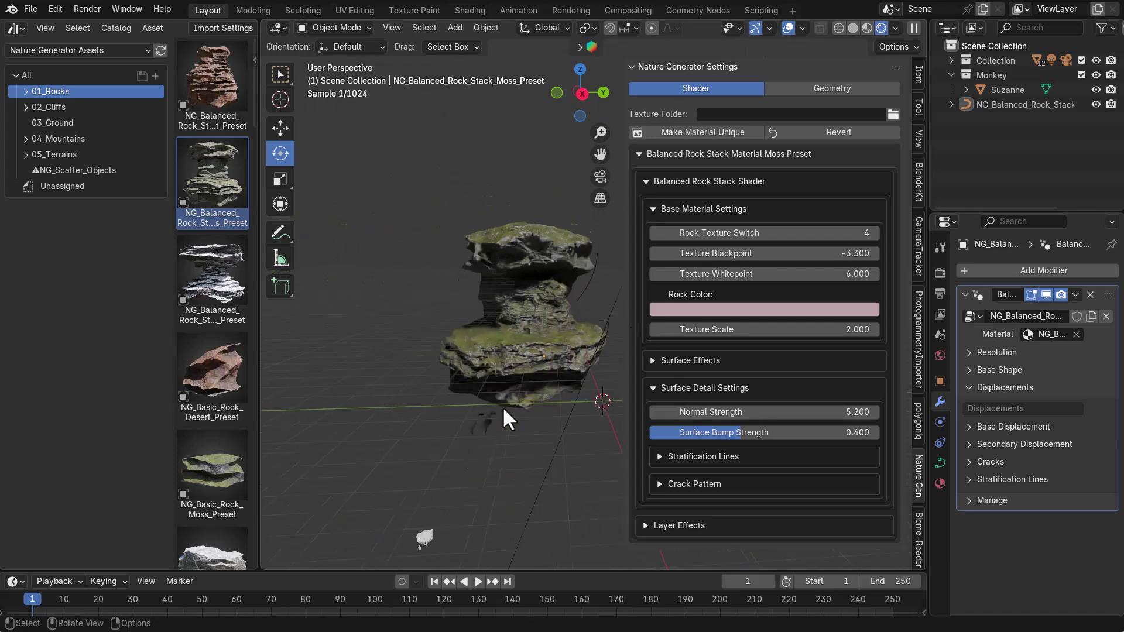
shift+middle_drag(564, 457, 435, 457)
drag(226, 395, 568, 378)
scroll(591, 378, up, 3)
middle_drag(591, 378, 573, 392)
scroll(545, 436, down, 2)
shift+middle_drag(538, 445, 556, 416)
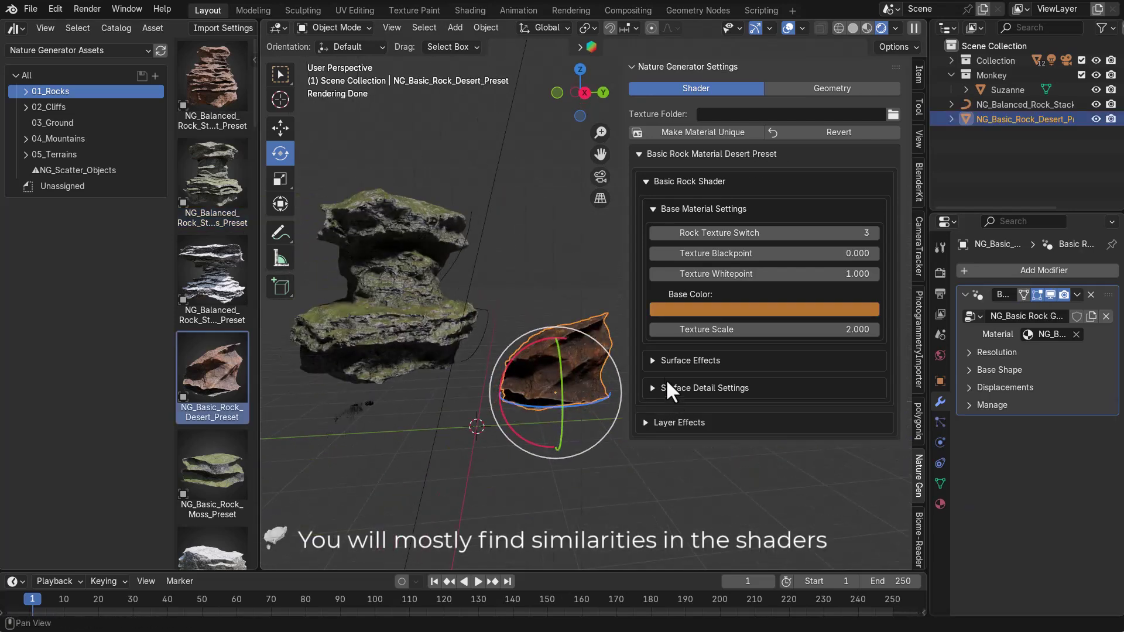
Raise the desert rock's surface detail Noise Strength to 0.516.
click(656, 388)
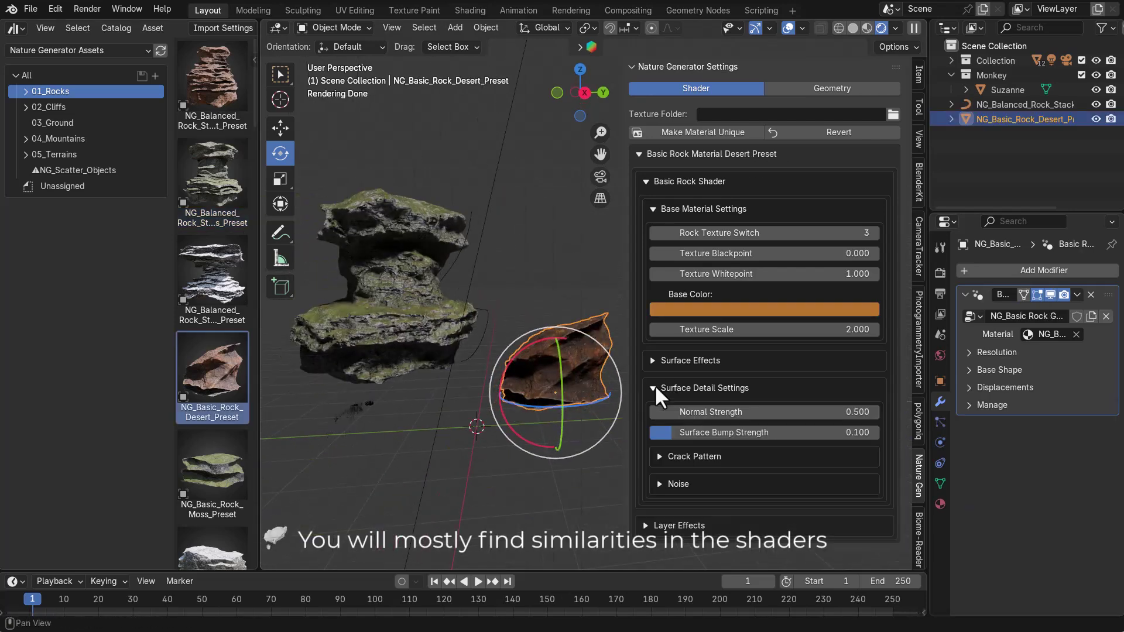
click(664, 479)
key(KP_Decimal)
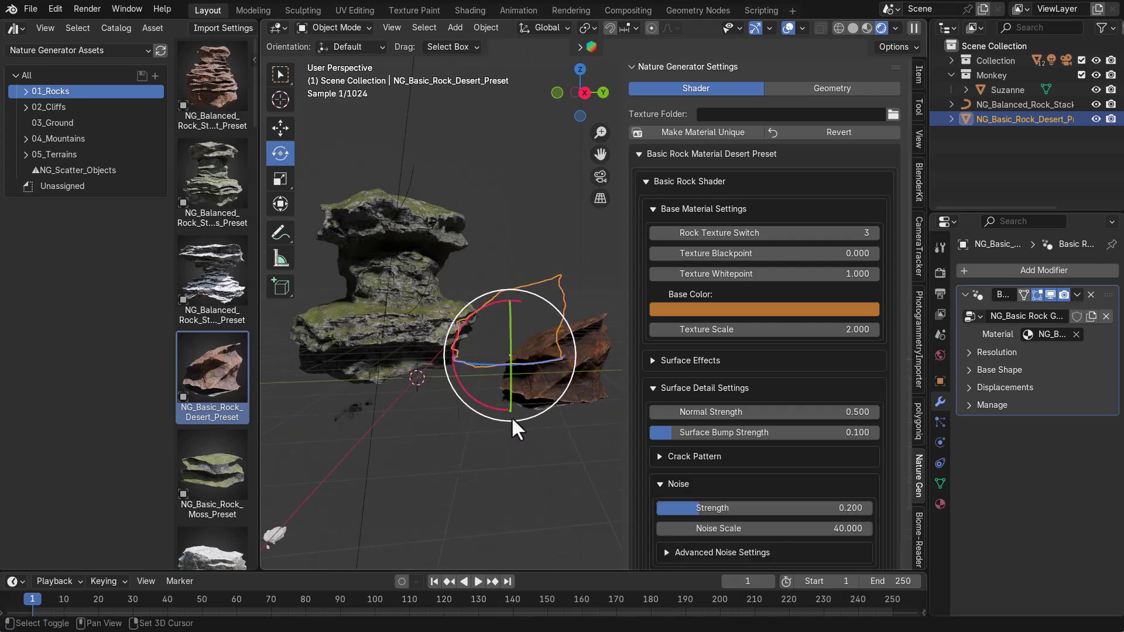
scroll(709, 497, down, 2)
drag(701, 452, 804, 429)
Set the desert rock's Crack Pattern Scale to 21.400 and its Crack Radius to 1.800.
click(658, 402)
scroll(482, 311, up, 2)
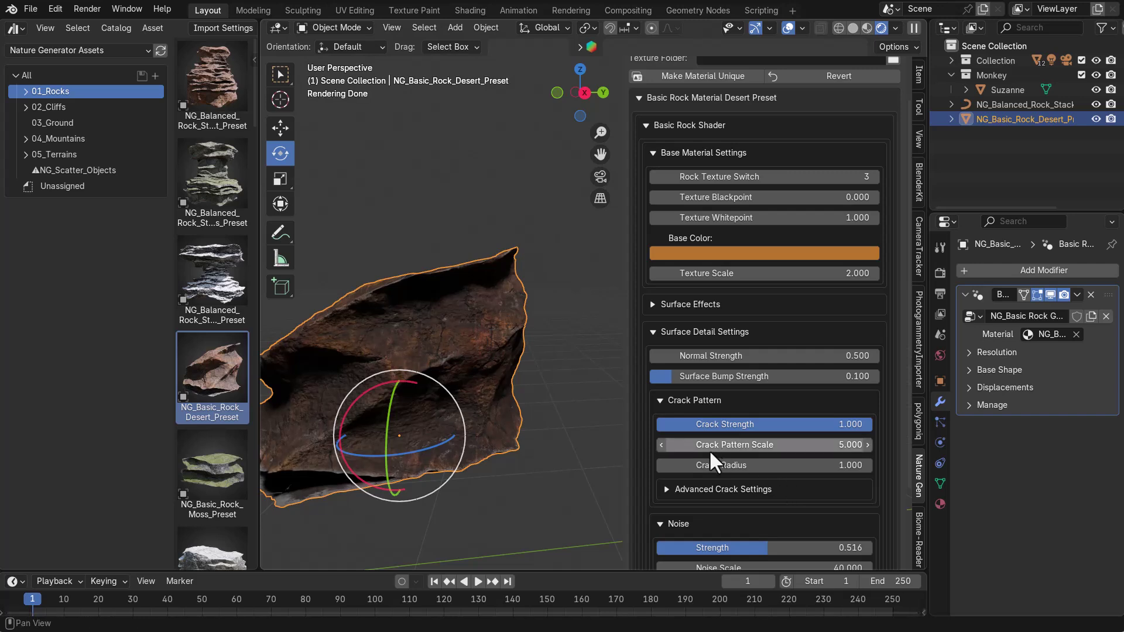
drag(708, 444, 785, 444)
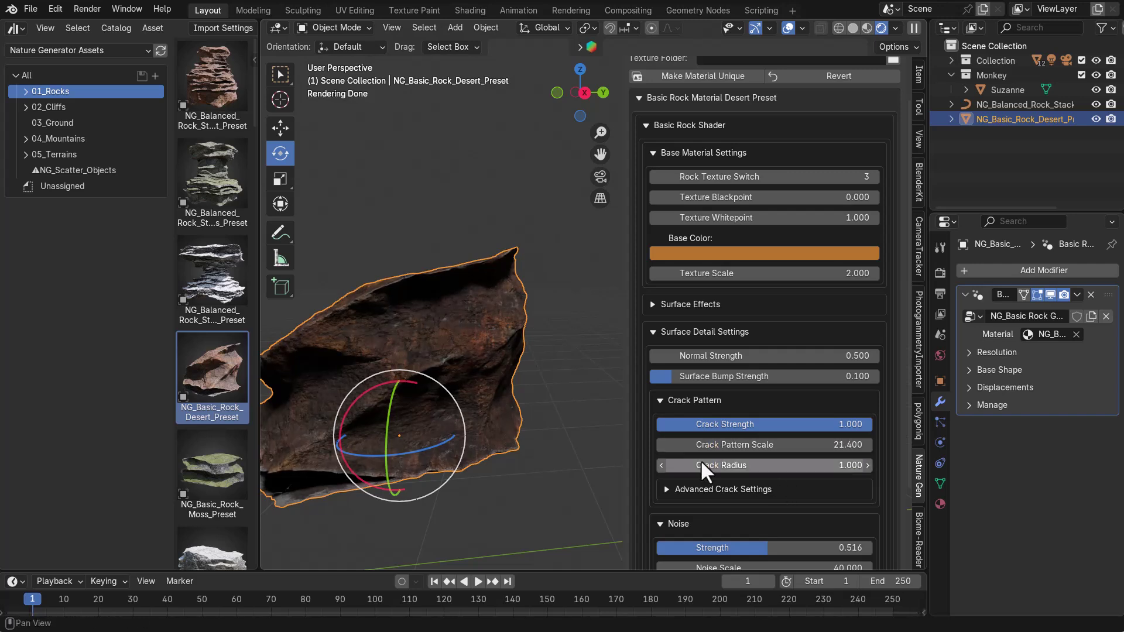
mouse_move(700, 469)
mouse_down()
mouse_move(740, 469)
mouse_move(716, 468)
mouse_up()
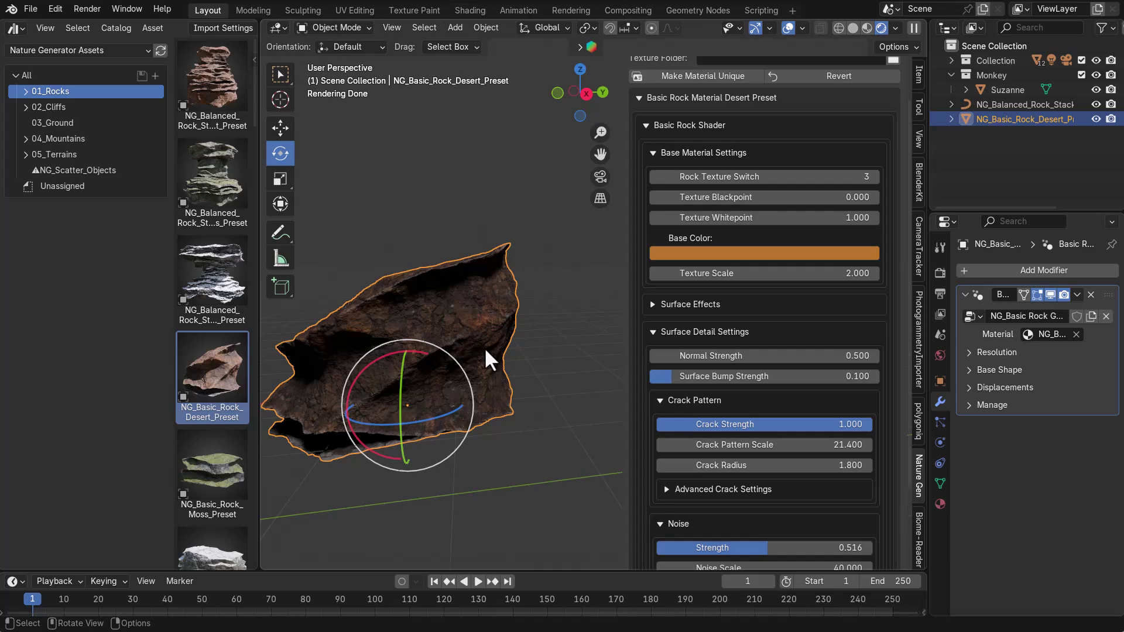
Expand the Layer Effects settings of the desert rock material.
scroll(747, 377, down, 4)
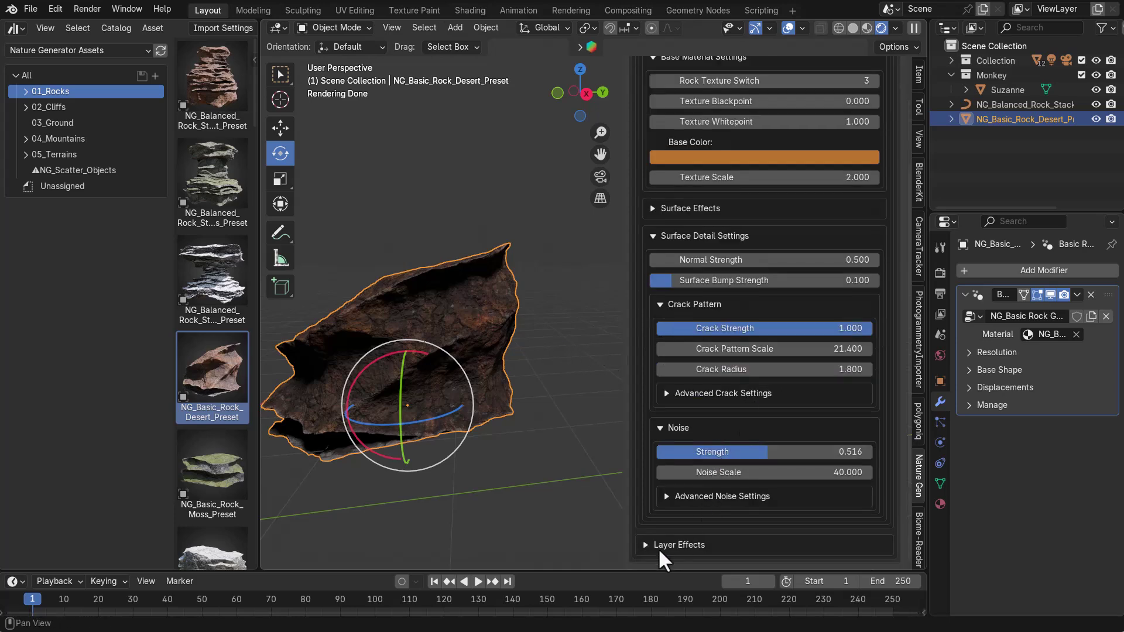
click(647, 545)
scroll(676, 493, down, 5)
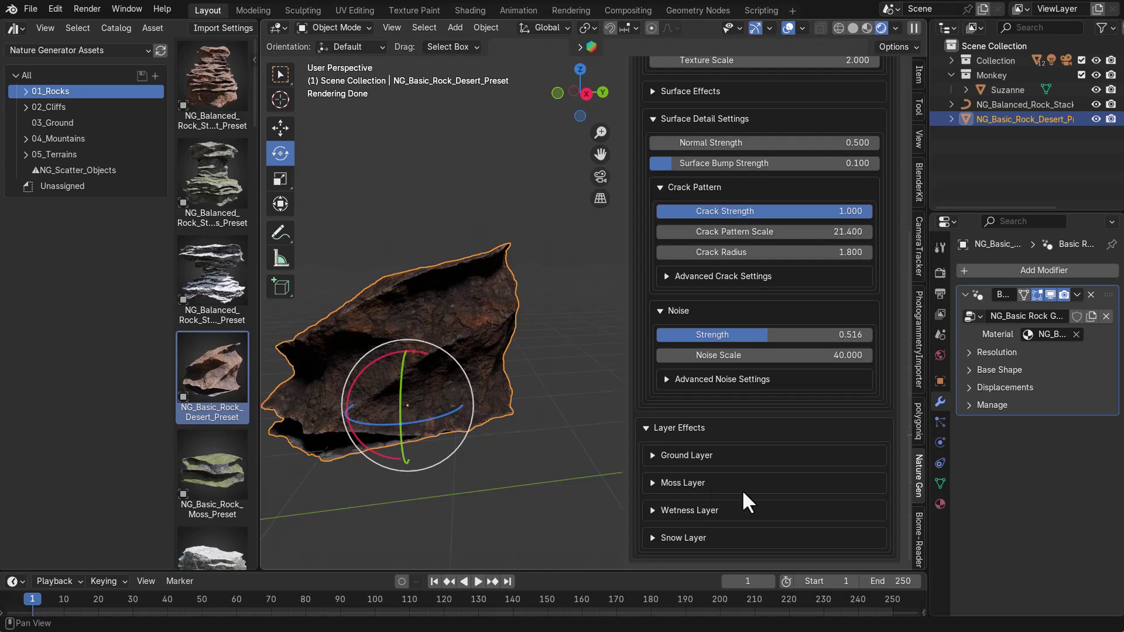
Enable the Ground Layer on the desert rock, inspect the surface, and disable the layer.
click(648, 457)
click(650, 482)
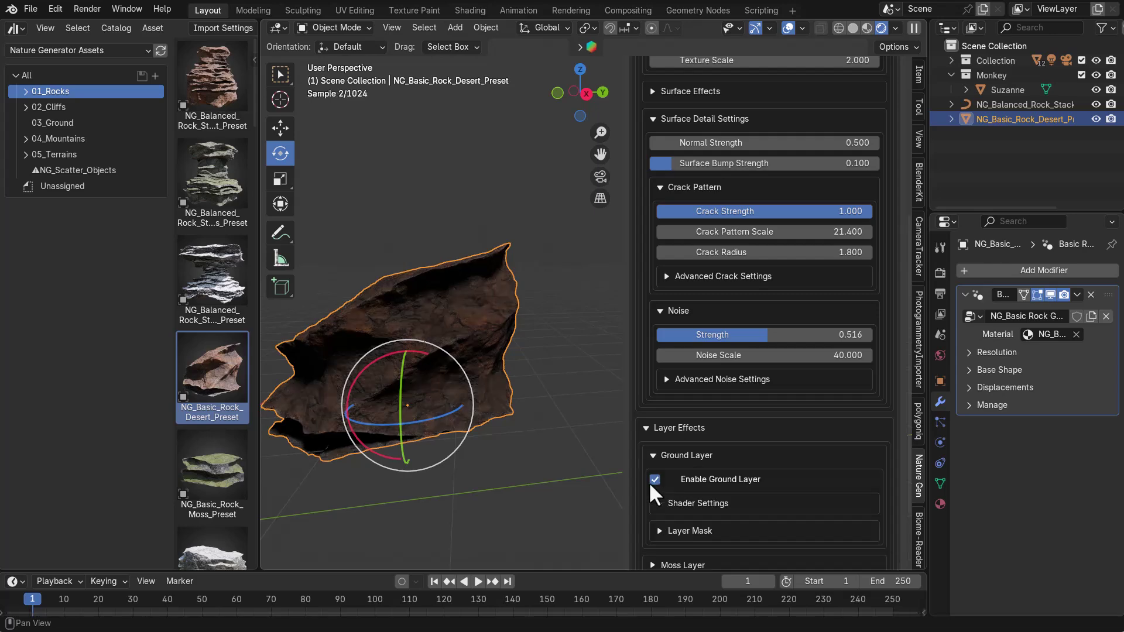
scroll(498, 400, up, 4)
middle_drag(526, 379, 519, 409)
scroll(504, 426, down, 4)
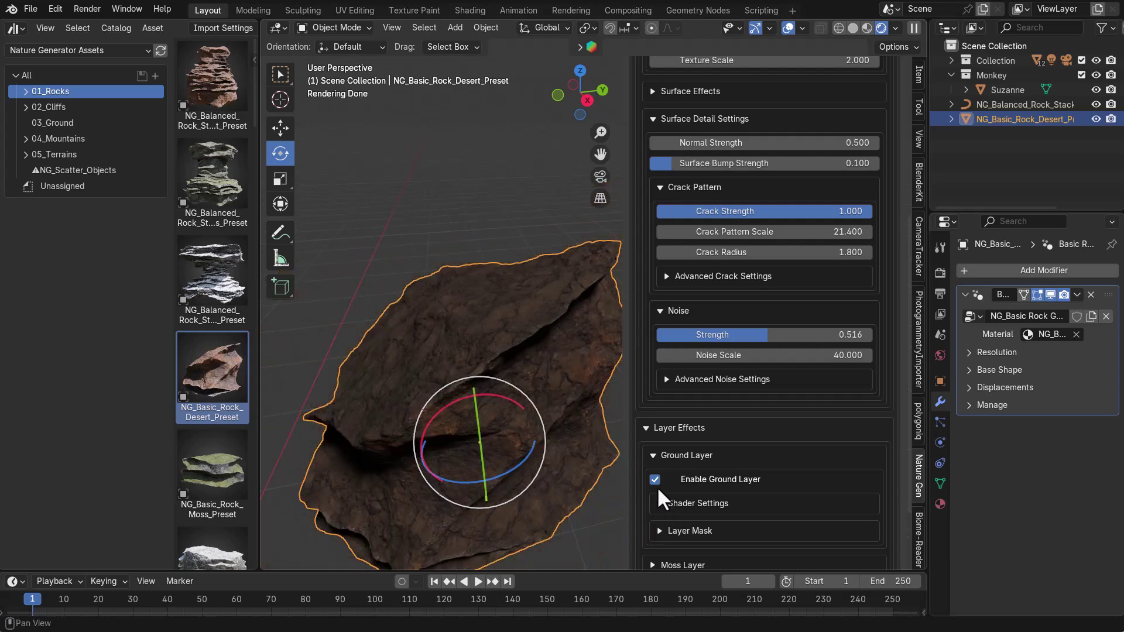
scroll(651, 479, down, 3)
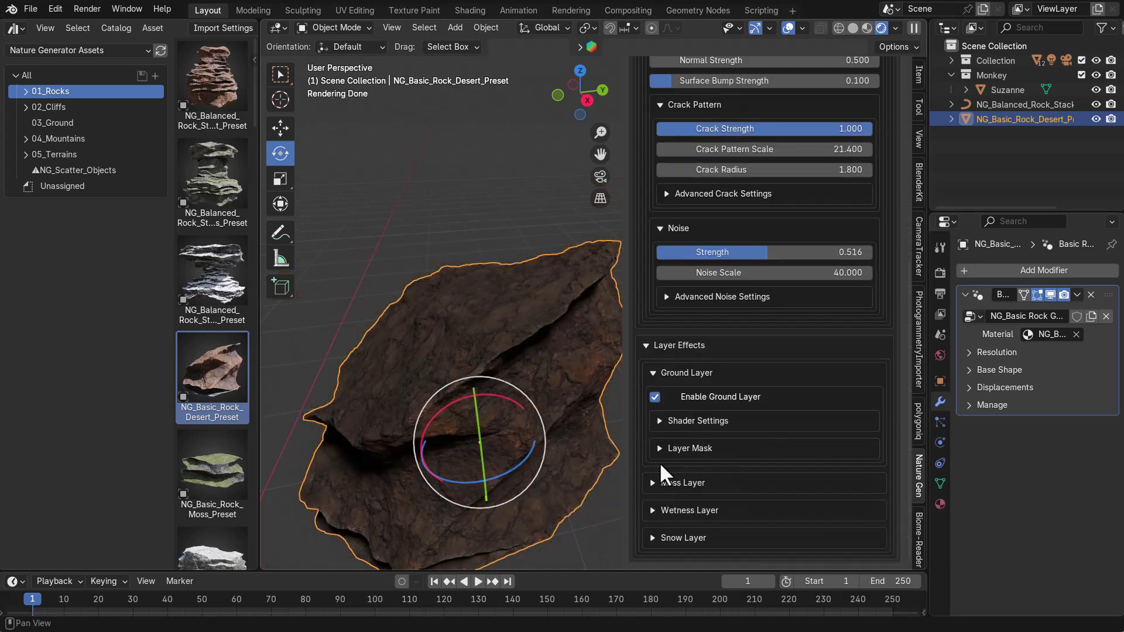
click(657, 397)
Enable the Moss Layer on the desert rock and set its Texture Scale to 4.700.
click(653, 484)
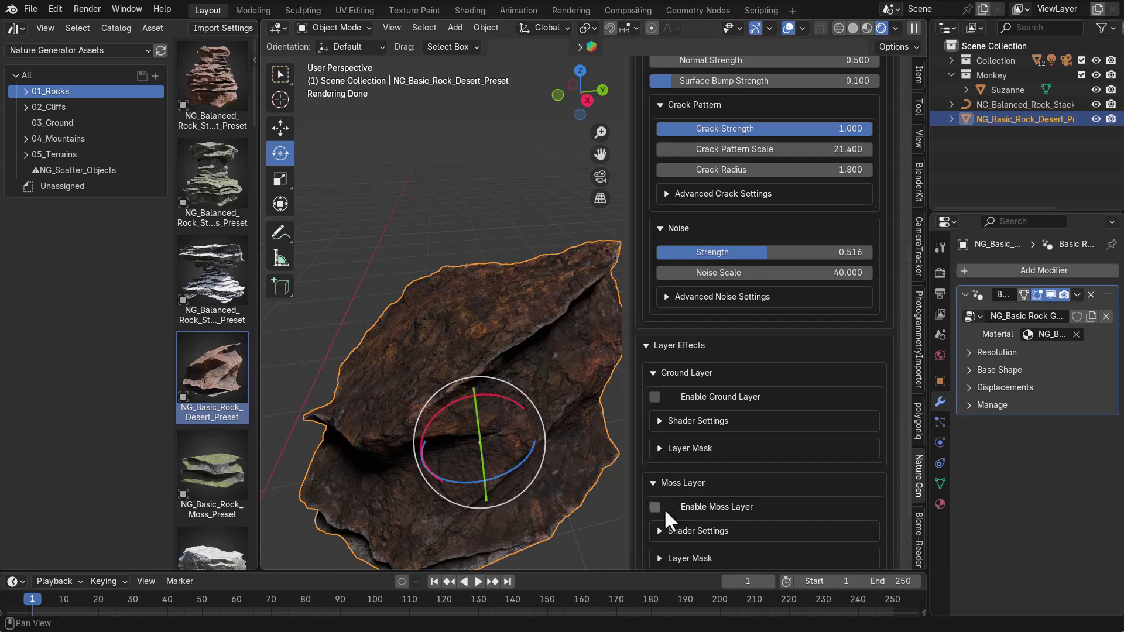
click(655, 506)
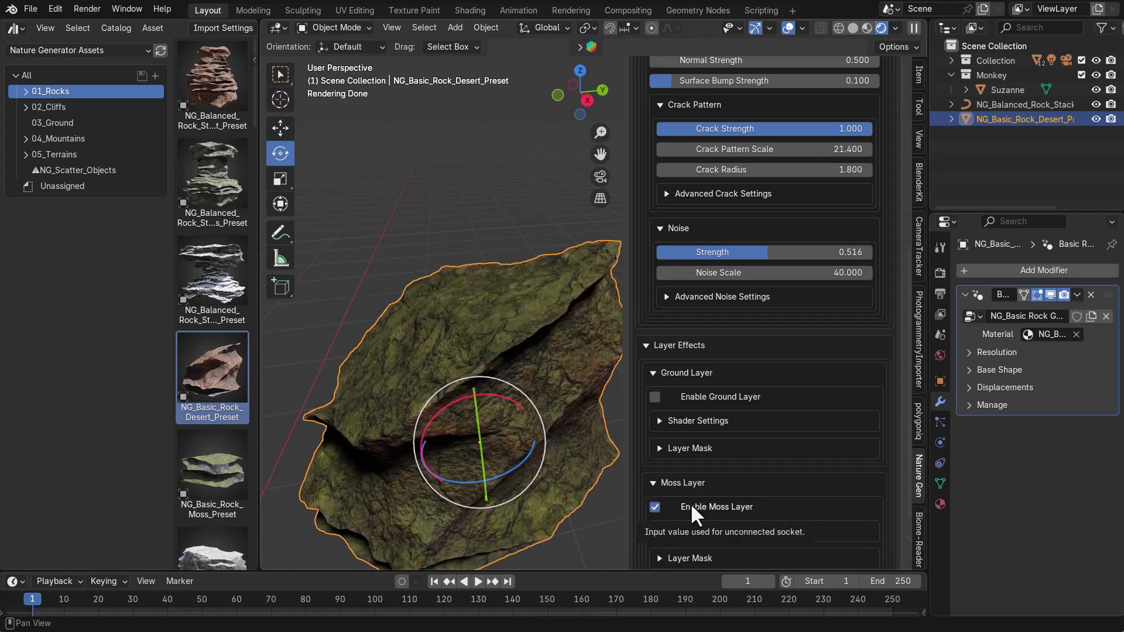
scroll(690, 504, down, 3)
click(657, 450)
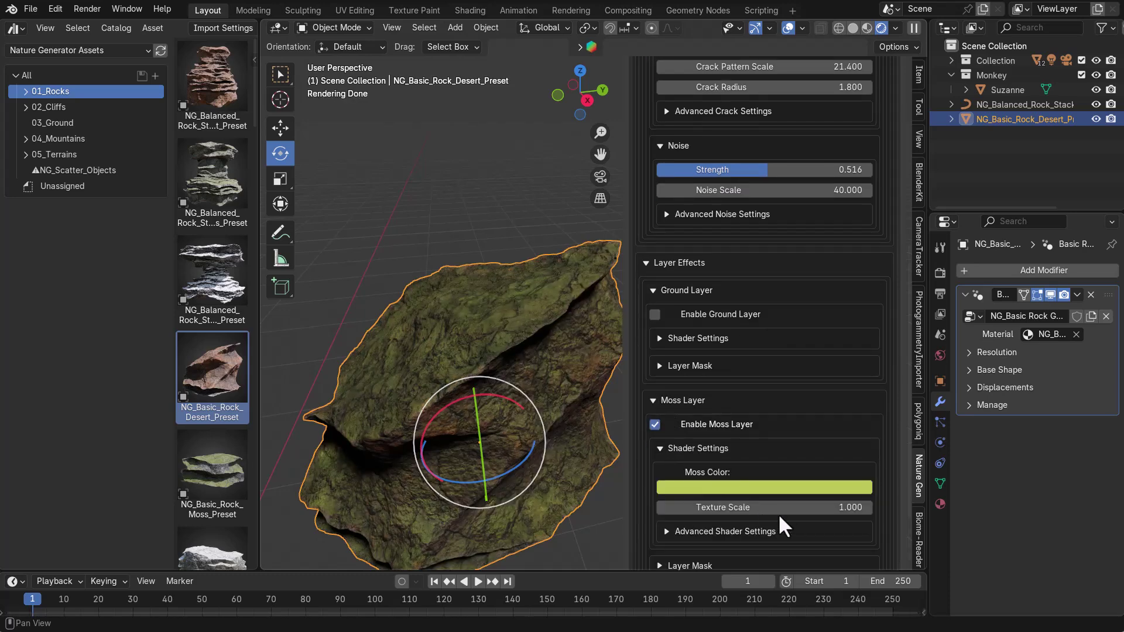
drag(805, 509, 803, 515)
scroll(685, 524, down, 1)
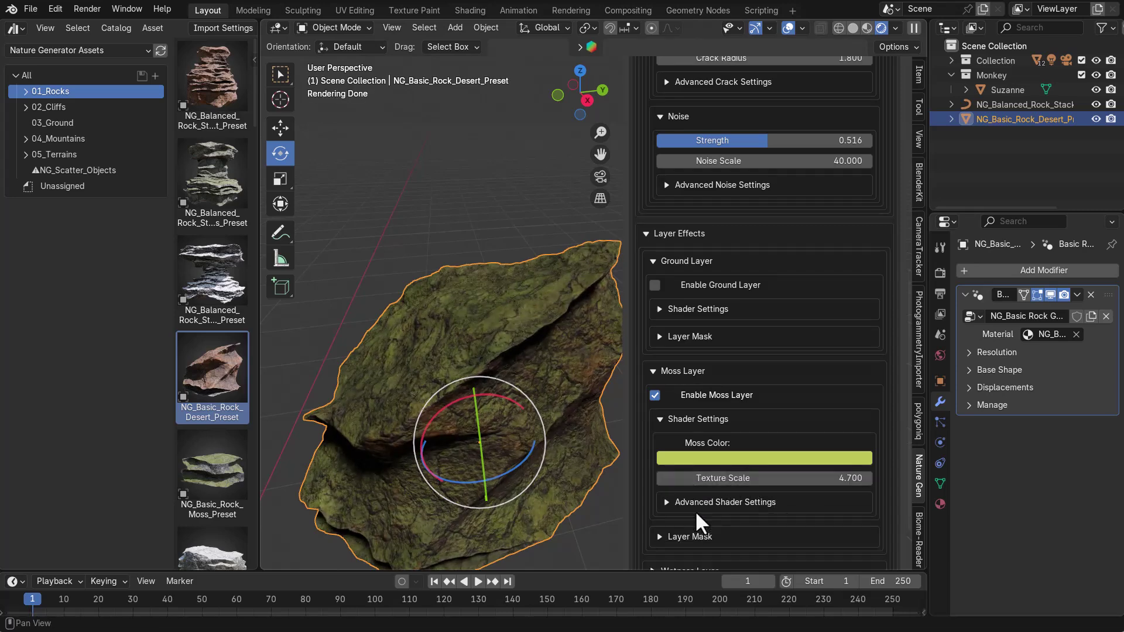
Expand the moss layer's advanced Surface Effects and Surface Detail Settings and set its Normal Strength to 0.100.
click(667, 502)
scroll(709, 496, down, 4)
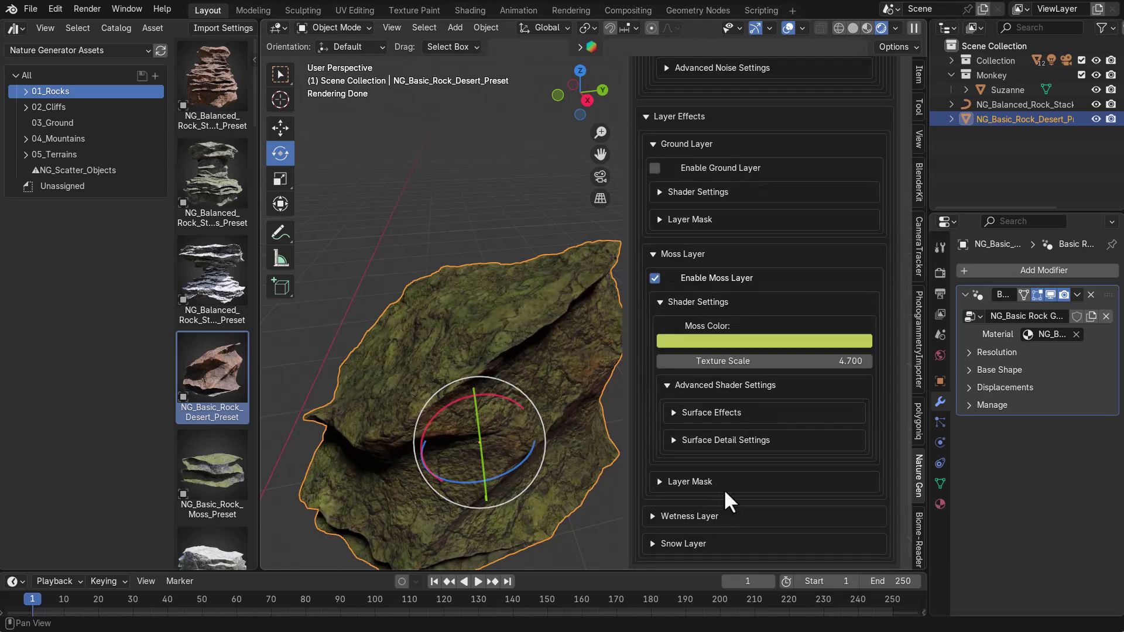
click(676, 413)
click(674, 501)
scroll(711, 511, down, 2)
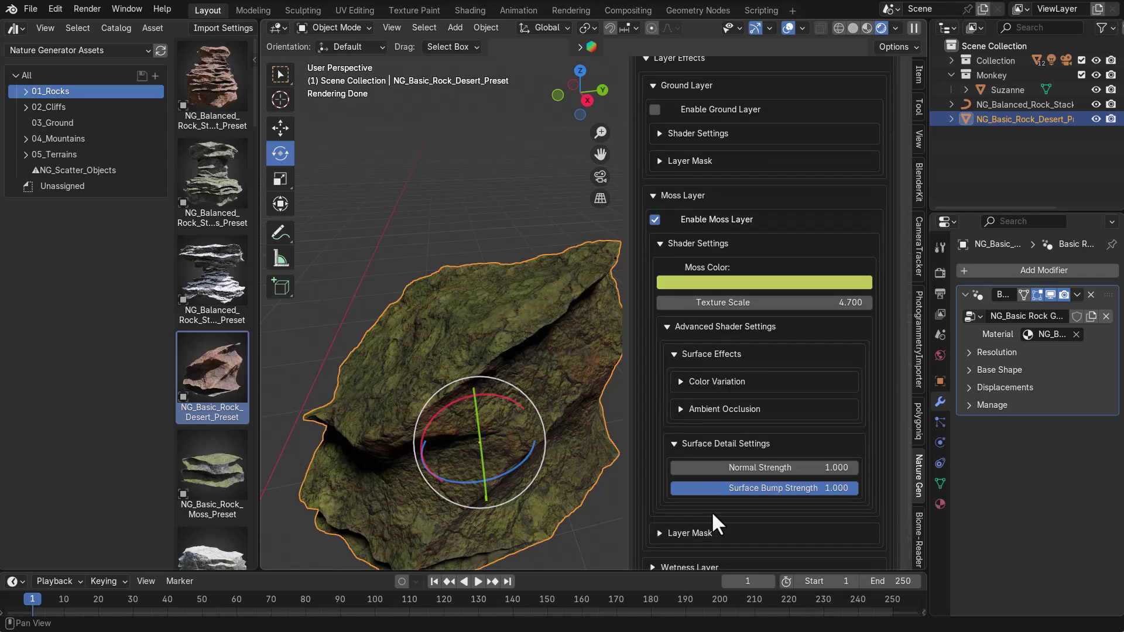
drag(797, 469, 797, 469)
Enable the Wetness Layer and the Snow Layer on the desert rock.
scroll(651, 538, down, 5)
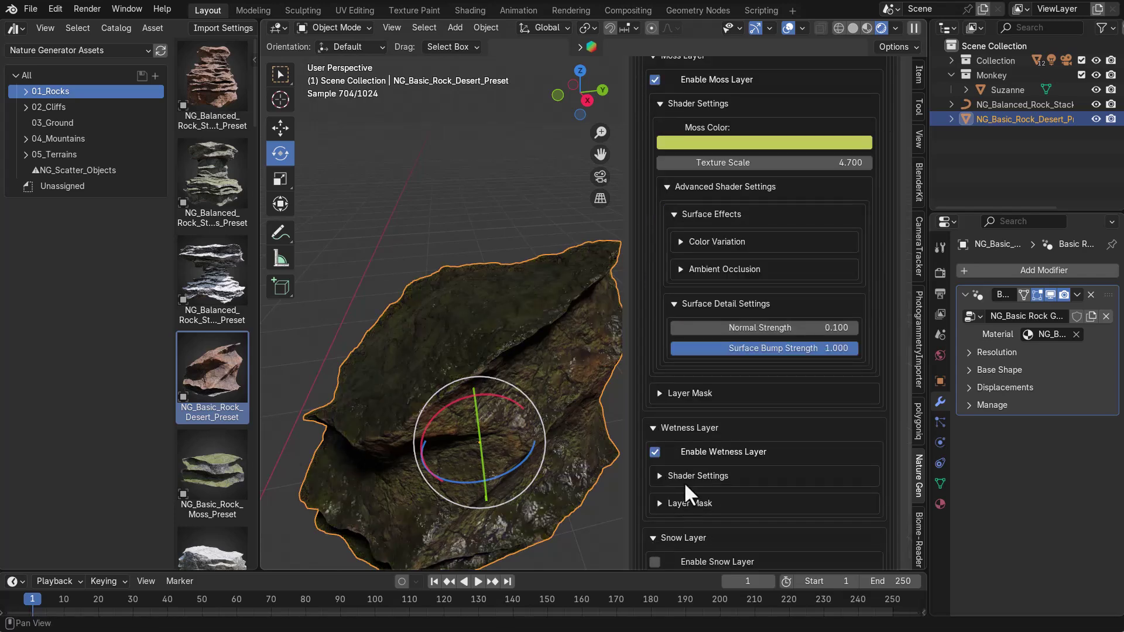
scroll(736, 462, down, 3)
click(655, 480)
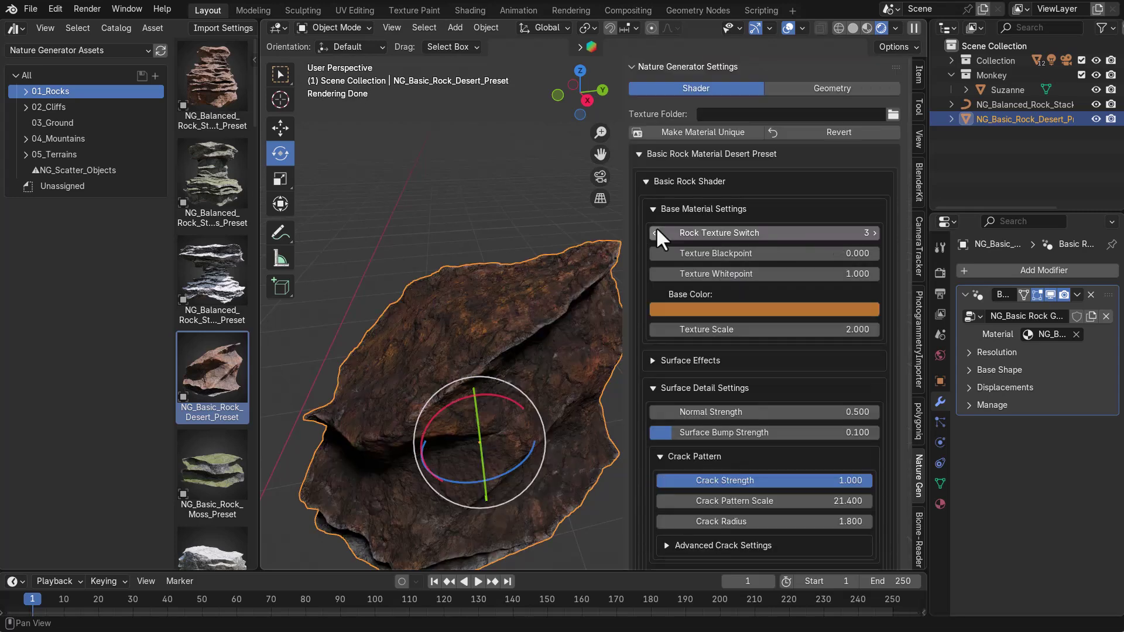
Narrow the settings sidebar and show the Geometry settings of the desert rock.
middle_drag(457, 375, 573, 424)
click(483, 323)
scroll(573, 424, up, 3)
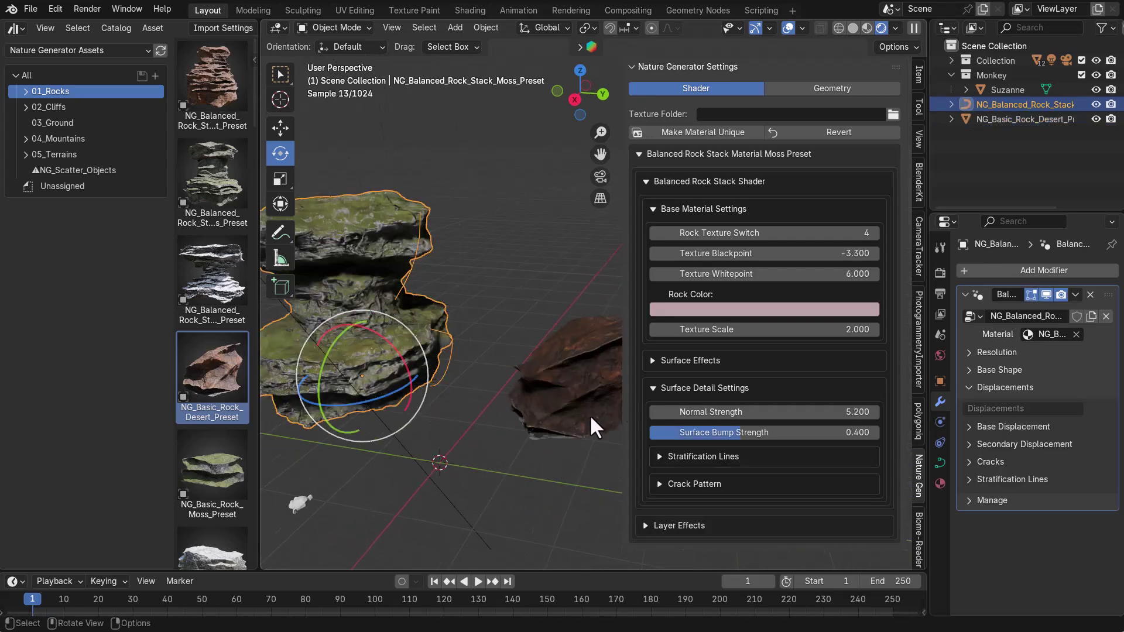
drag(624, 363, 750, 361)
middle_drag(546, 417, 617, 459)
click(648, 391)
click(856, 91)
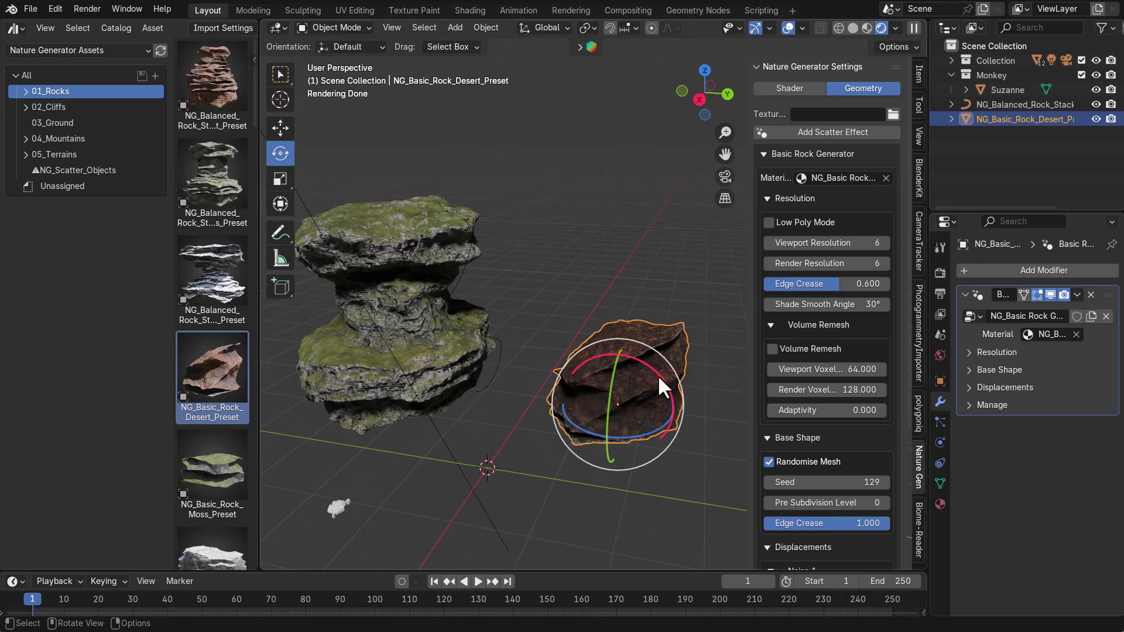
Move the desert rock close against the balanced rock stack and deselect it.
key(g)
click(620, 362)
click(621, 363)
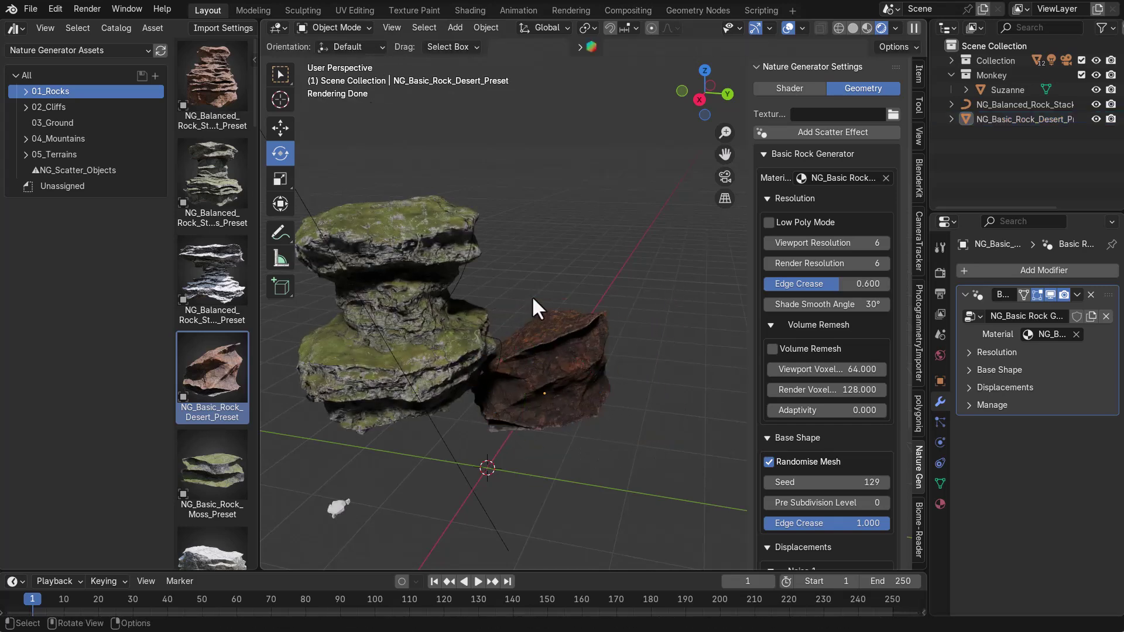
Select the balanced rock stack and widen the settings sidebar to make its generator settings readable.
shift+middle_drag(507, 339, 588, 378)
scroll(629, 329, up, 3)
scroll(599, 368, down, 3)
click(470, 226)
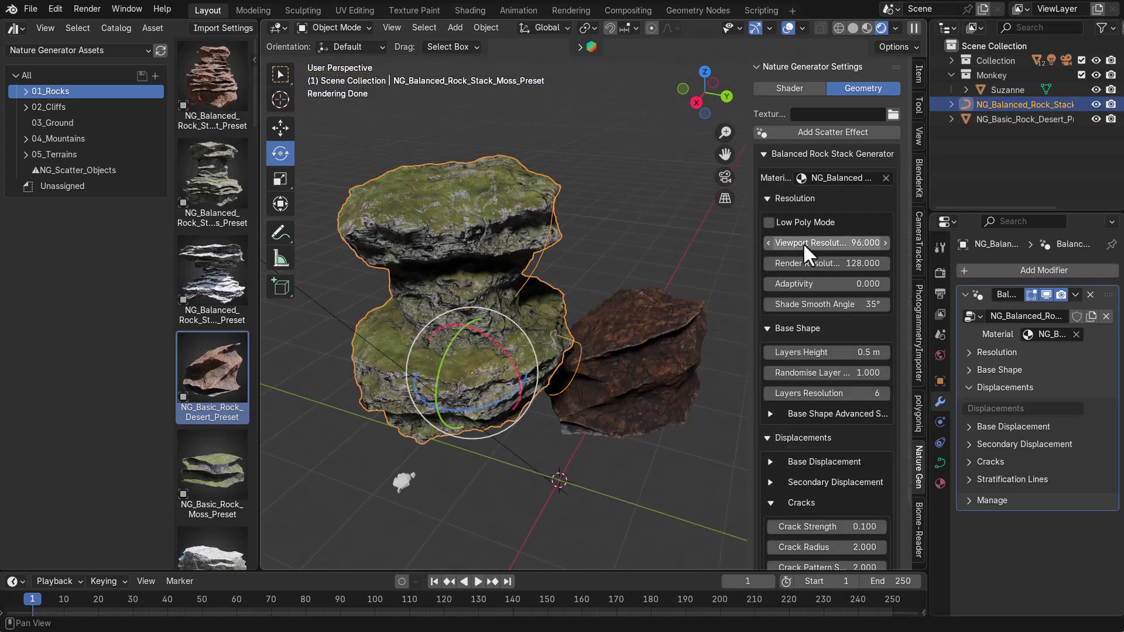
scroll(803, 244, down, 2)
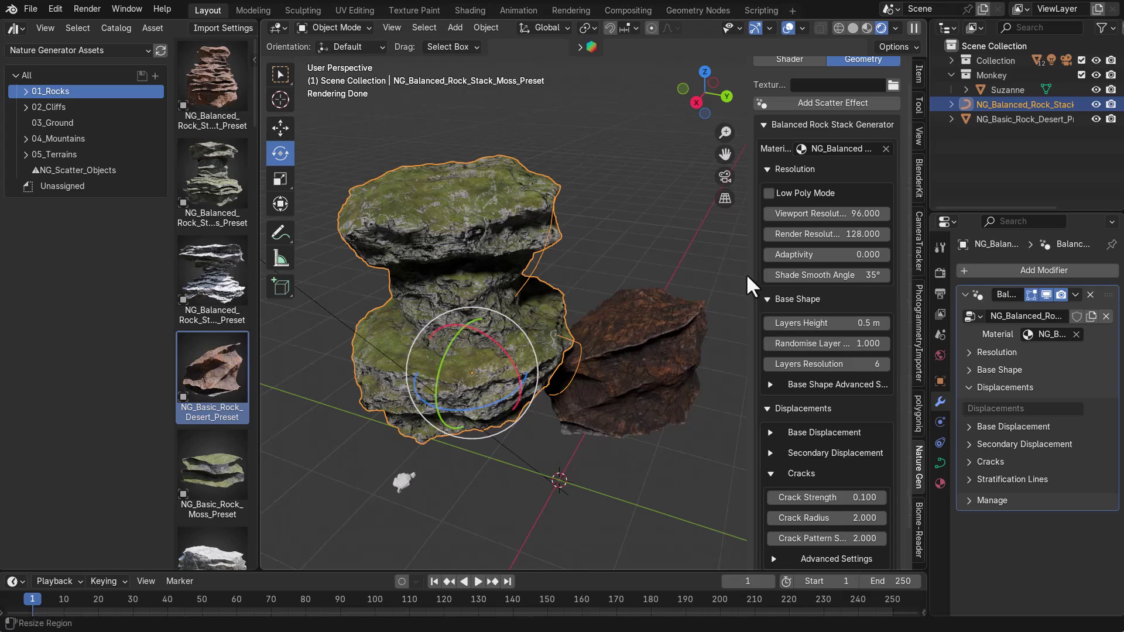
drag(747, 273, 691, 282)
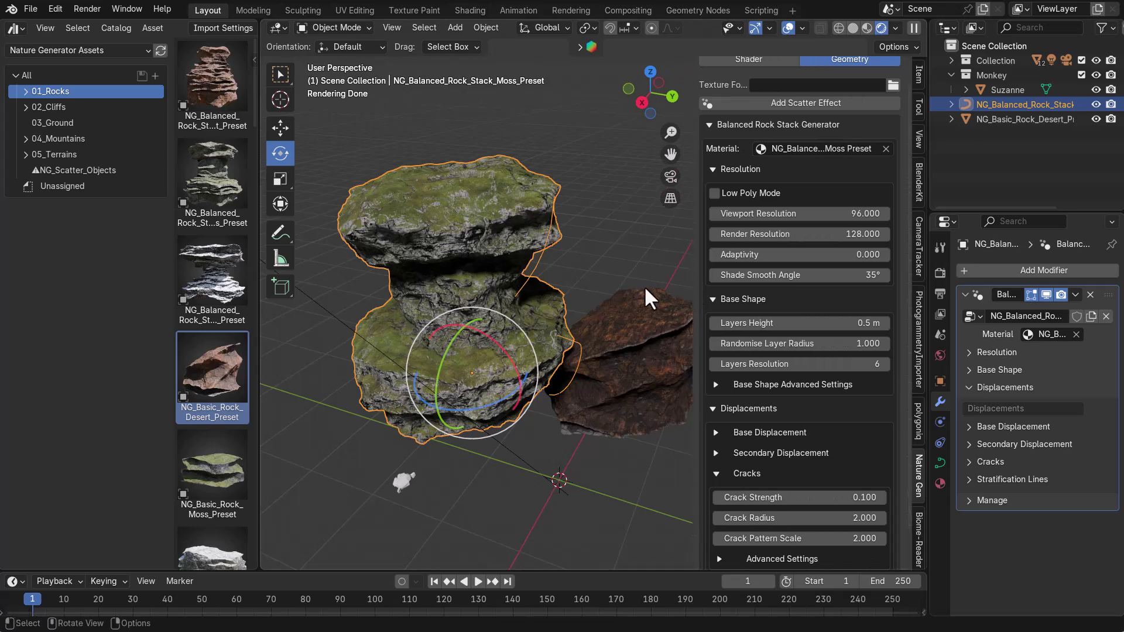
Enable Low Poly Mode on the balanced rock stack to preview it, and disable it again.
click(715, 194)
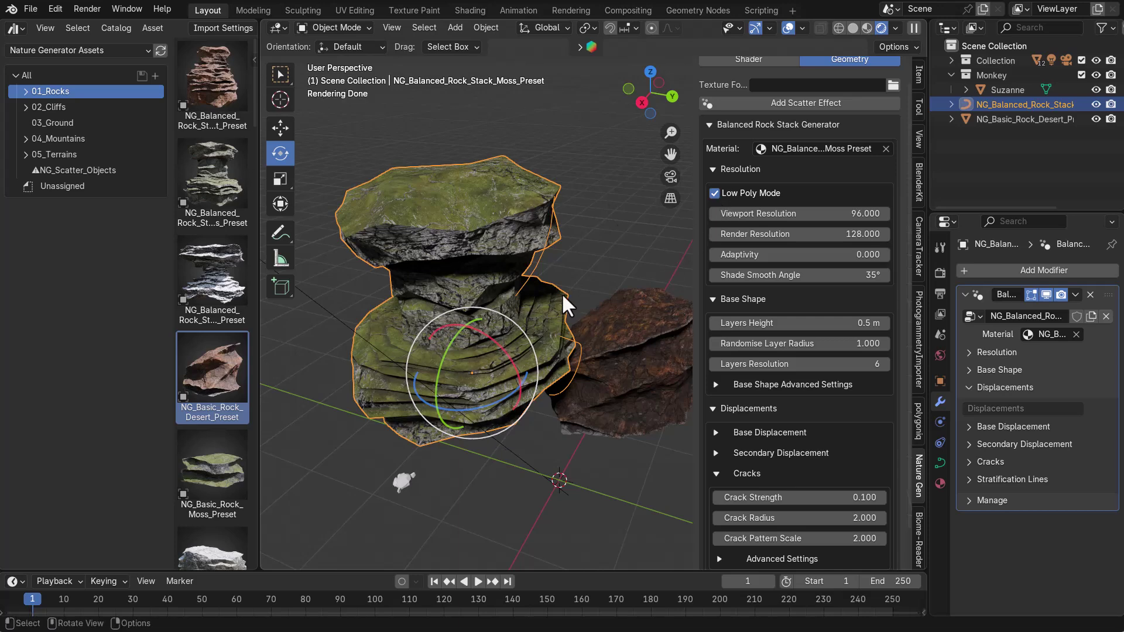
click(715, 193)
Set the rock stack's Layers Height to 1 m and its Layers Resolution to 14.
drag(768, 325, 832, 324)
mouse_move(769, 254)
mouse_down()
mouse_move(817, 254)
mouse_move(772, 254)
mouse_up()
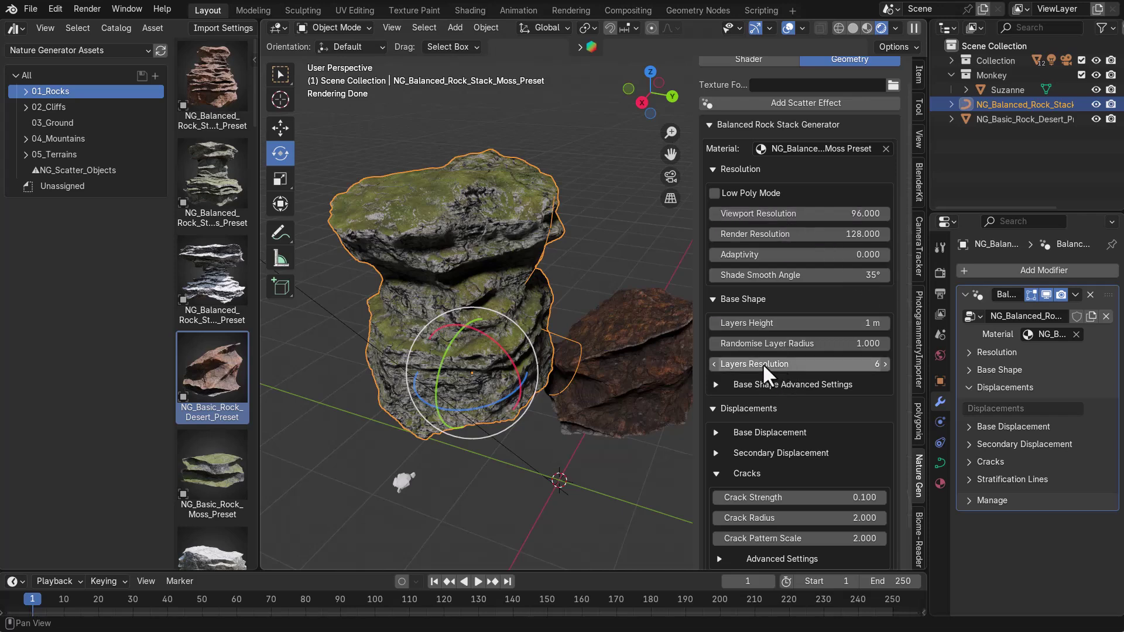
mouse_move(764, 363)
mouse_down()
mouse_move(867, 363)
mouse_move(765, 364)
mouse_up()
Raise the rock stack's Crack Strength displacement to 1.850 and inspect the surface up close.
scroll(801, 367, down, 2)
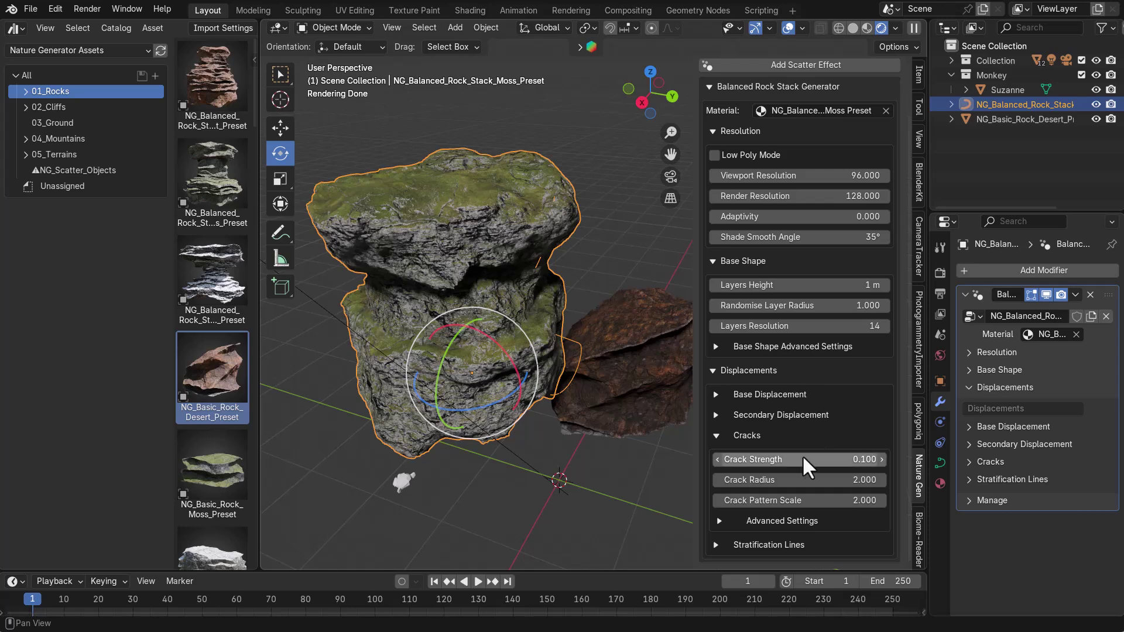
mouse_move(754, 459)
mouse_down()
mouse_move(1013, 257)
mouse_move(756, 459)
mouse_up()
scroll(343, 240, up, 3)
scroll(354, 249, down, 3)
middle_drag(422, 275, 449, 263)
scroll(448, 264, up, 2)
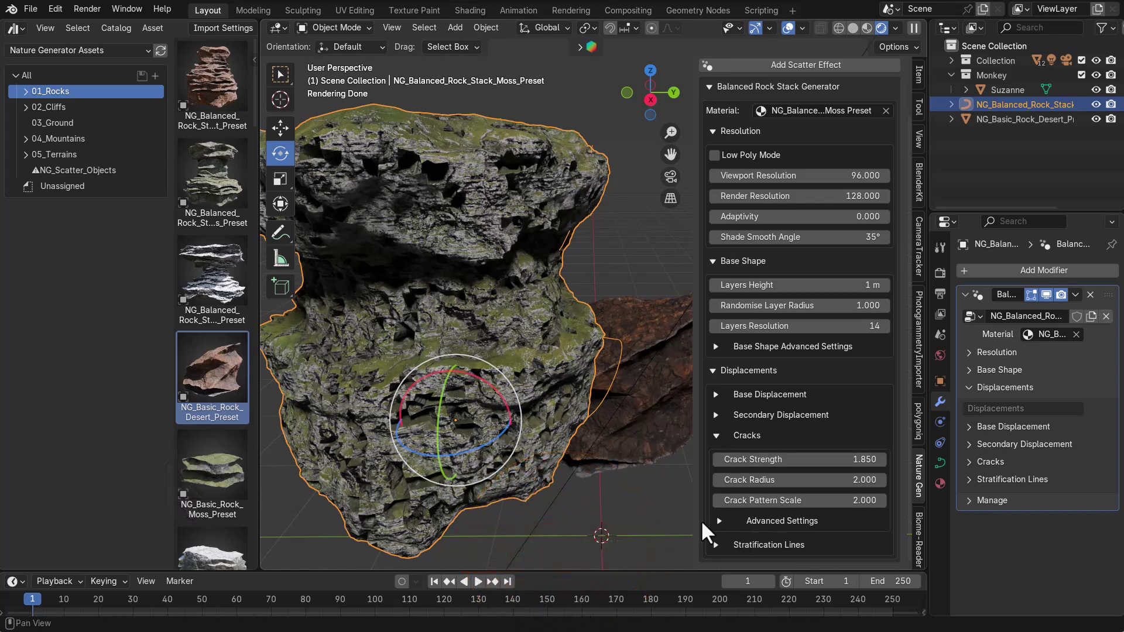
Select the desert rock beside the stack to show its Basic Rock Generator settings.
click(605, 430)
middle_drag(638, 431, 490, 419)
shift+middle_drag(569, 385, 632, 402)
click(633, 413)
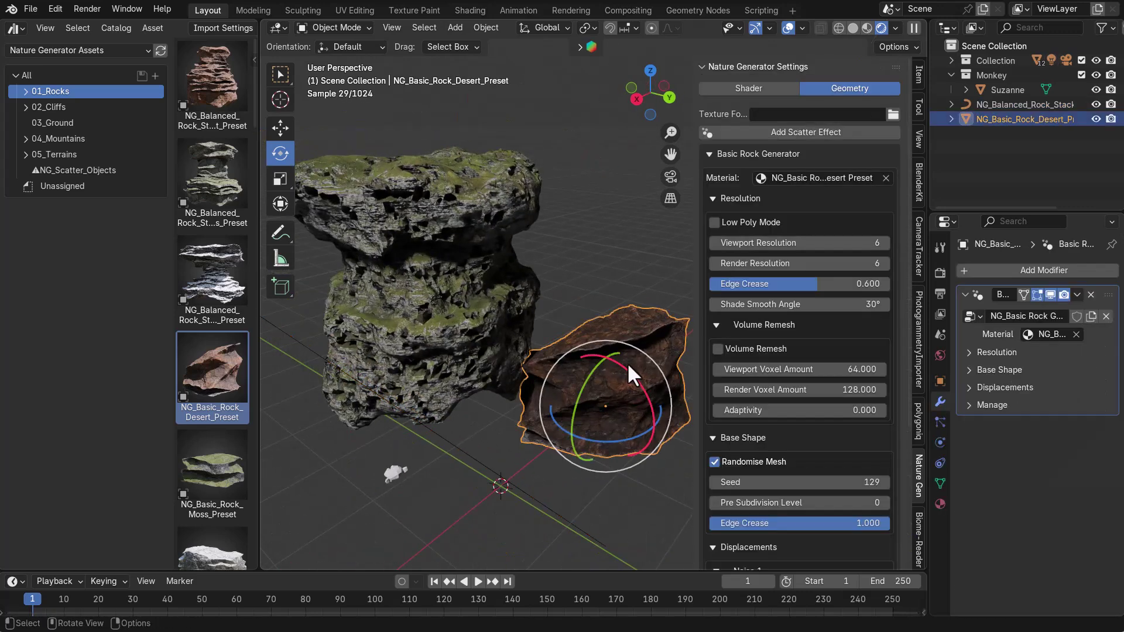
Select the balanced rock stack again and examine its Displacements groups.
click(354, 302)
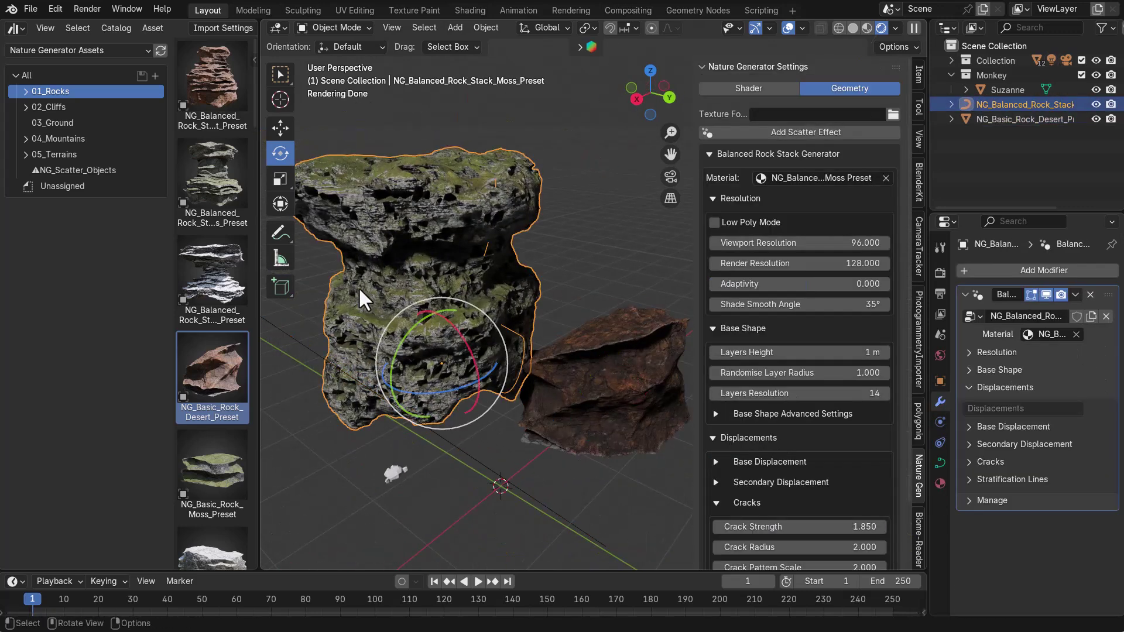
scroll(754, 434, down, 3)
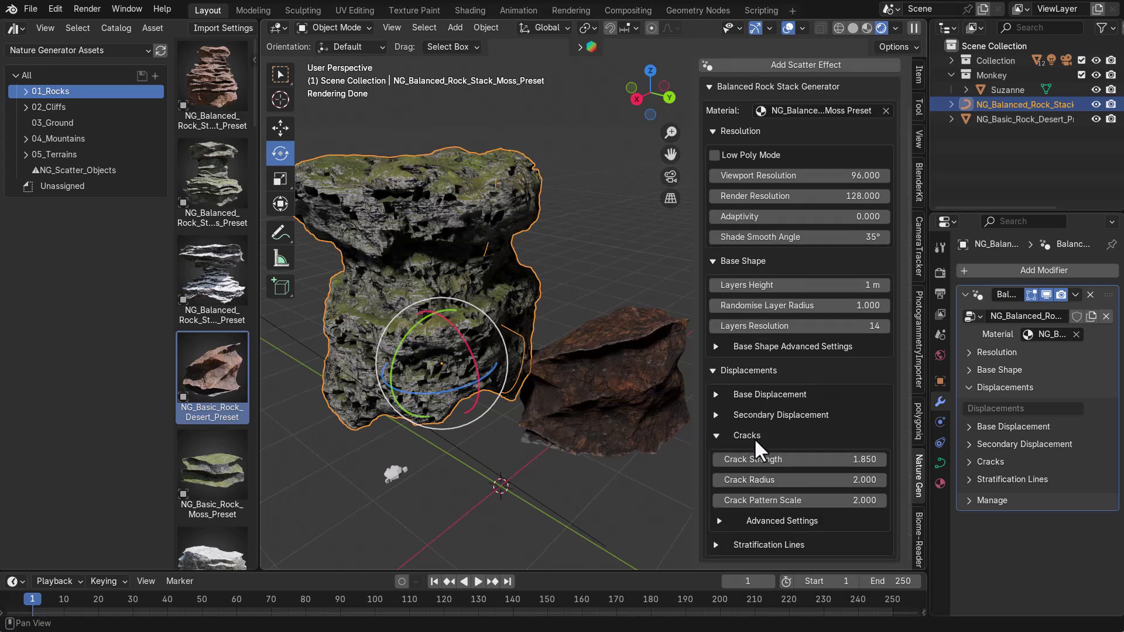
click(714, 392)
drag(755, 419, 694, 419)
Set the desert rock's Noise 1 displacement to a Noise Strength of 1.970 and a Noise Scale of 7.01.
click(613, 365)
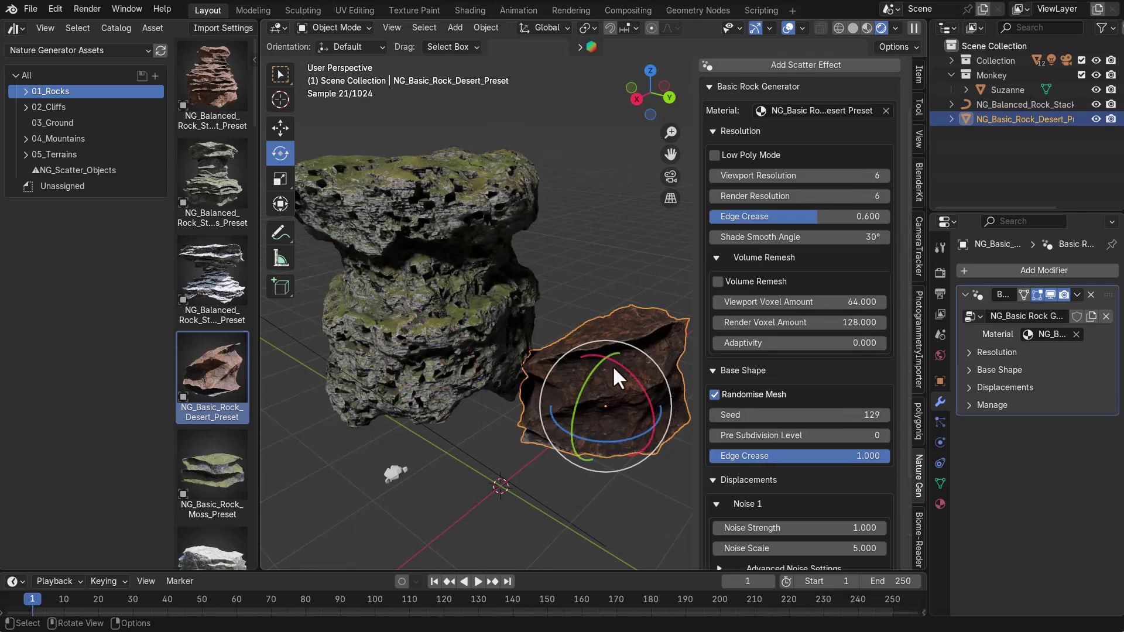
scroll(746, 480, down, 5)
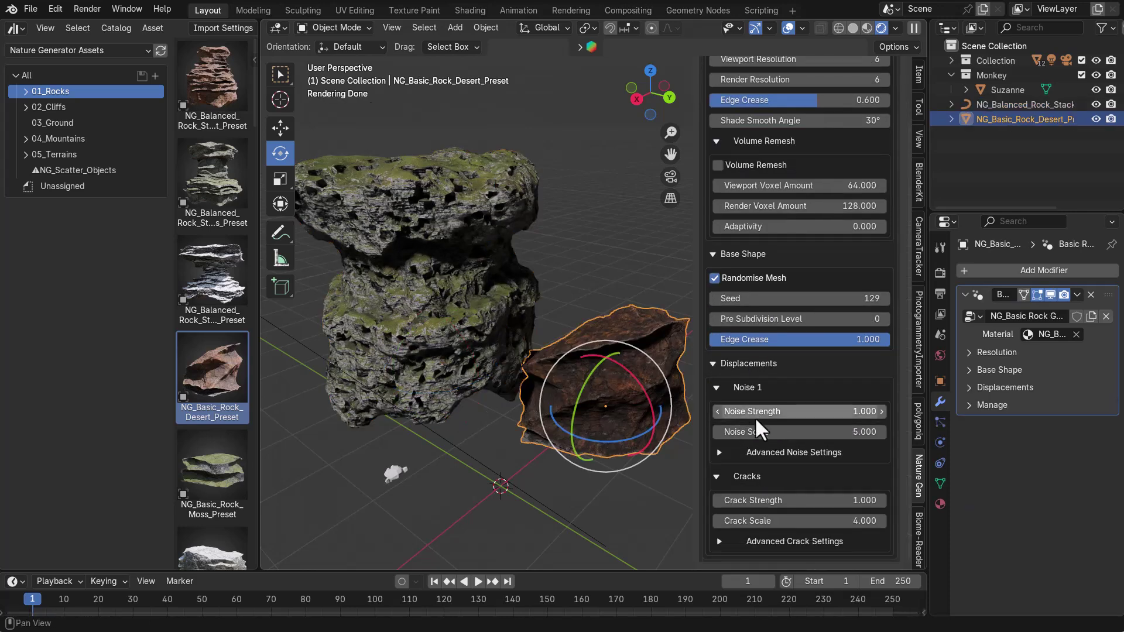
drag(755, 411, 751, 436)
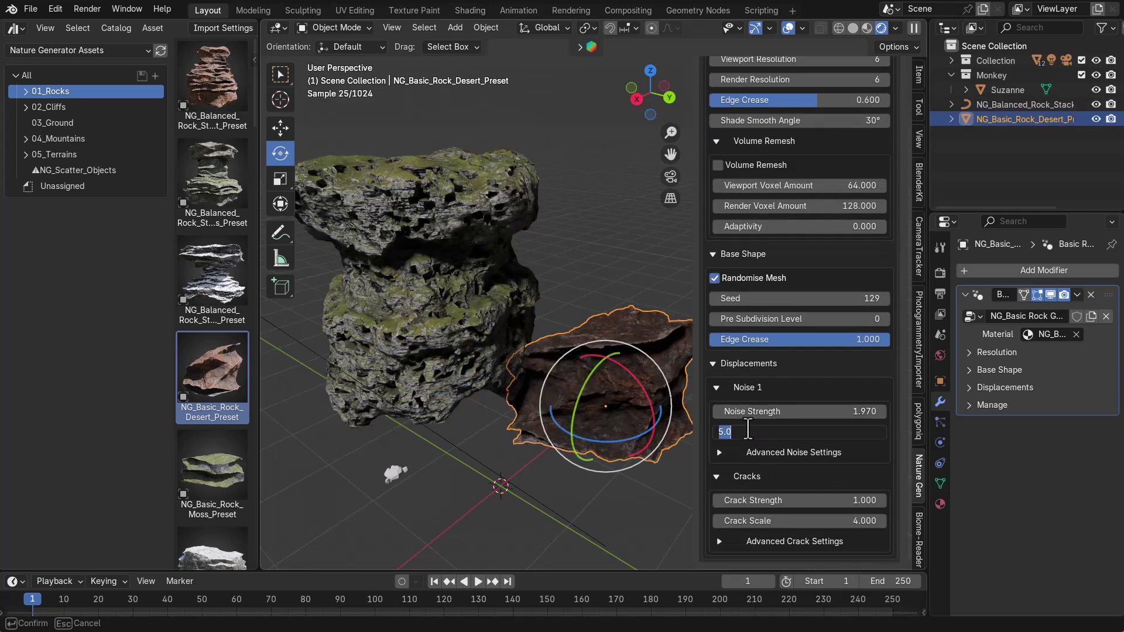
text(7.01)
key(Return)
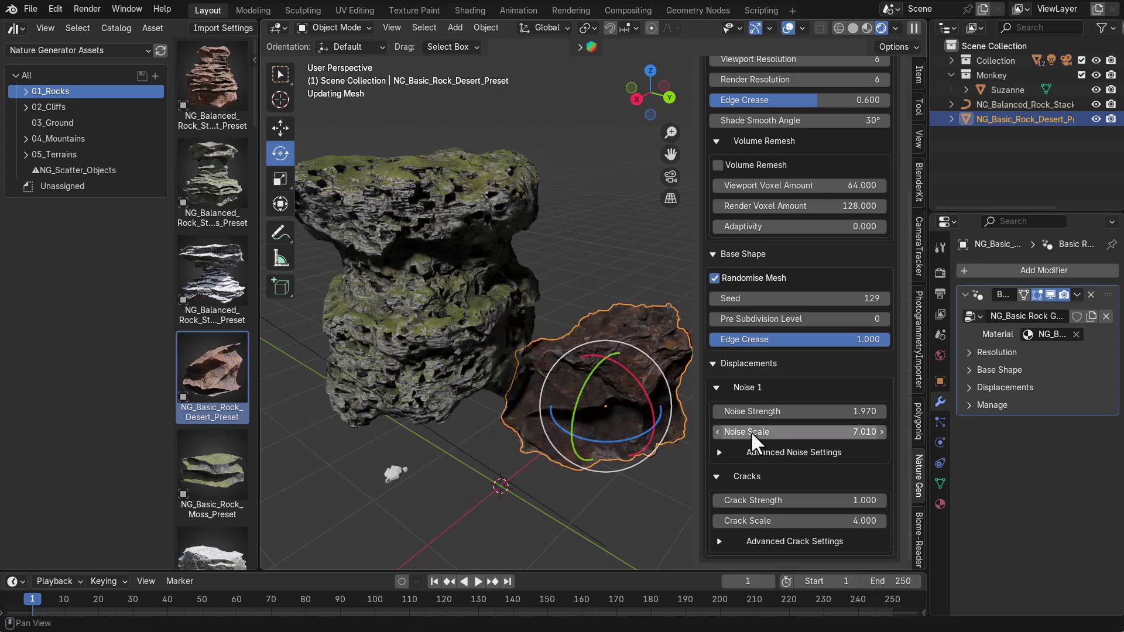
Set the desert rock's resolution Edge Crease to 0.984 and inspect the surface up close.
scroll(721, 444, up, 8)
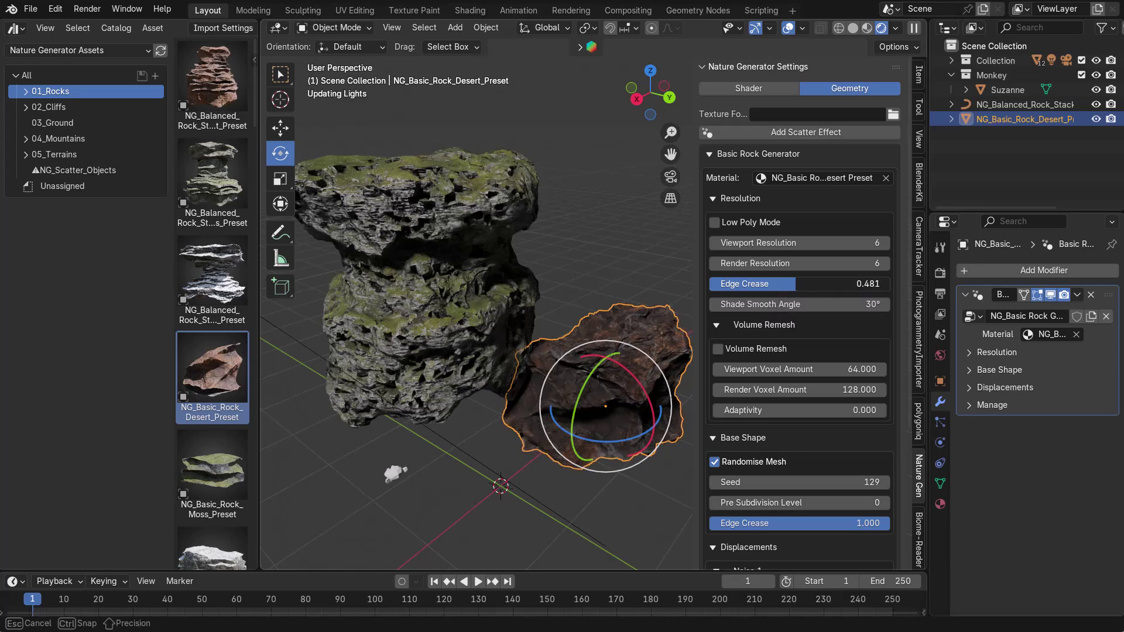
scroll(677, 405, up, 2)
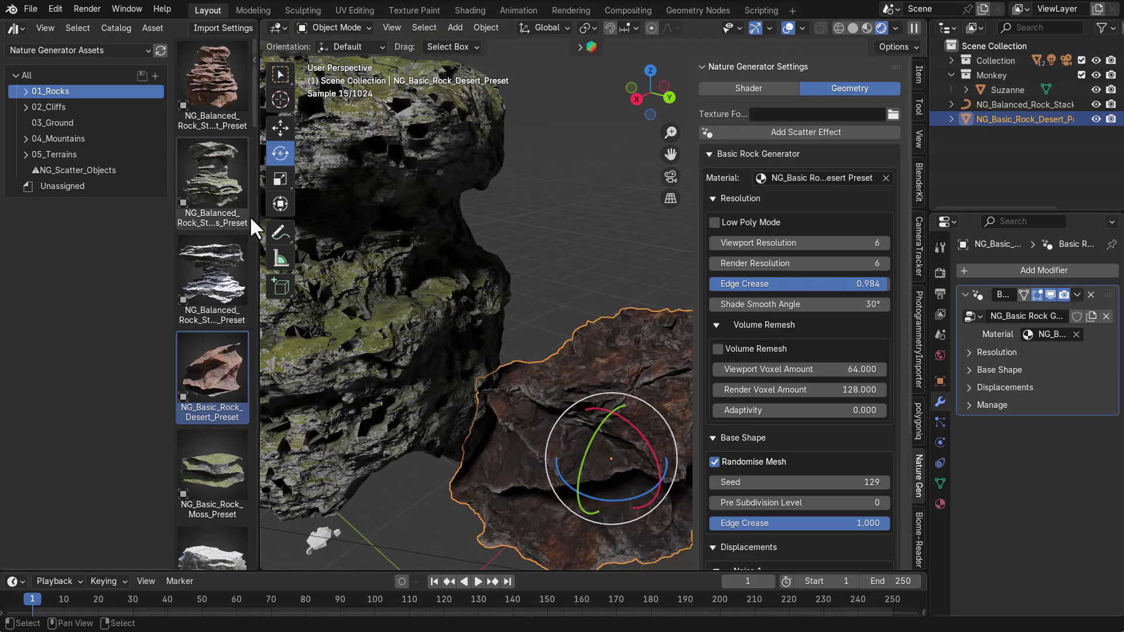
Place the jagged cliff formation moss preset from 02_Cliffs in the scene and expand its Cliff Generator settings.
click(72, 107)
drag(213, 375, 433, 404)
scroll(492, 420, down, 5)
middle_drag(638, 401, 580, 447)
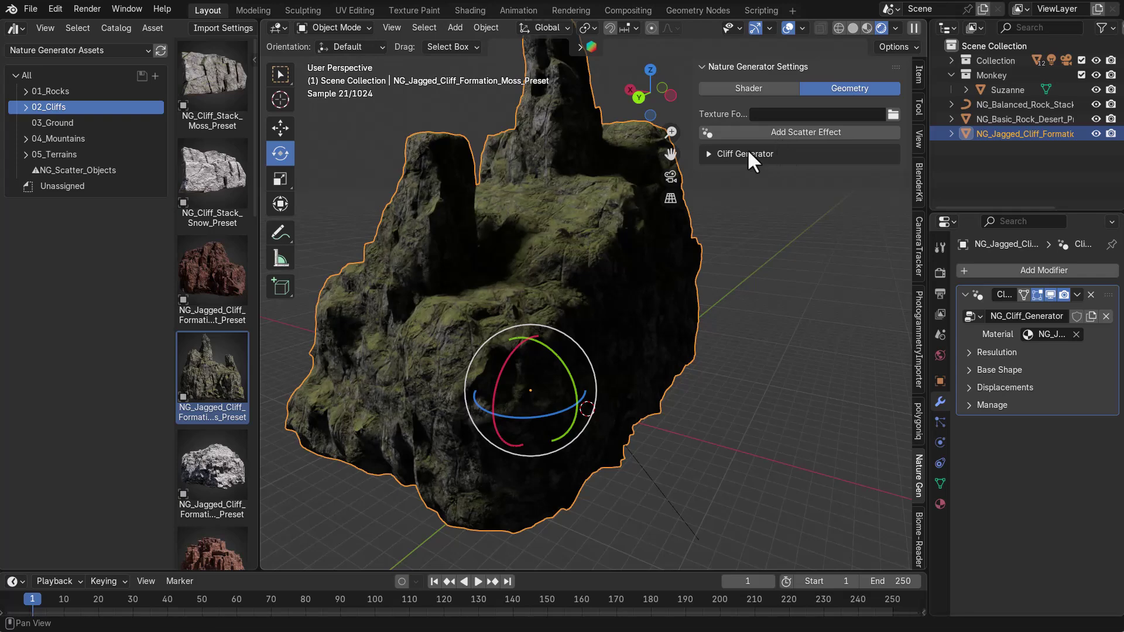
click(708, 149)
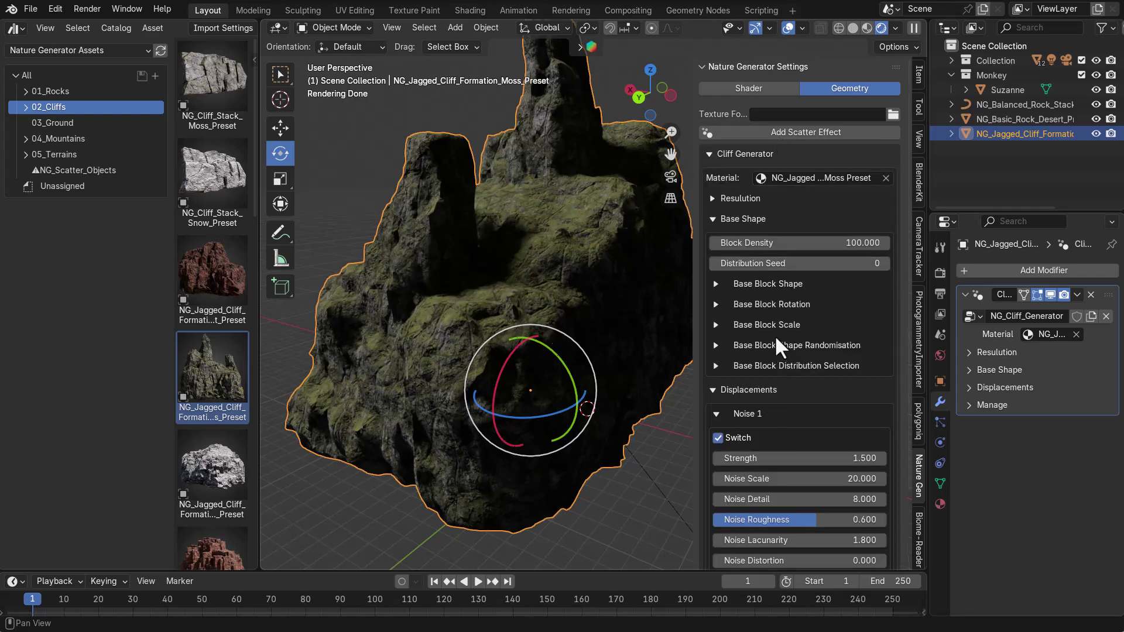
scroll(774, 342, down, 3)
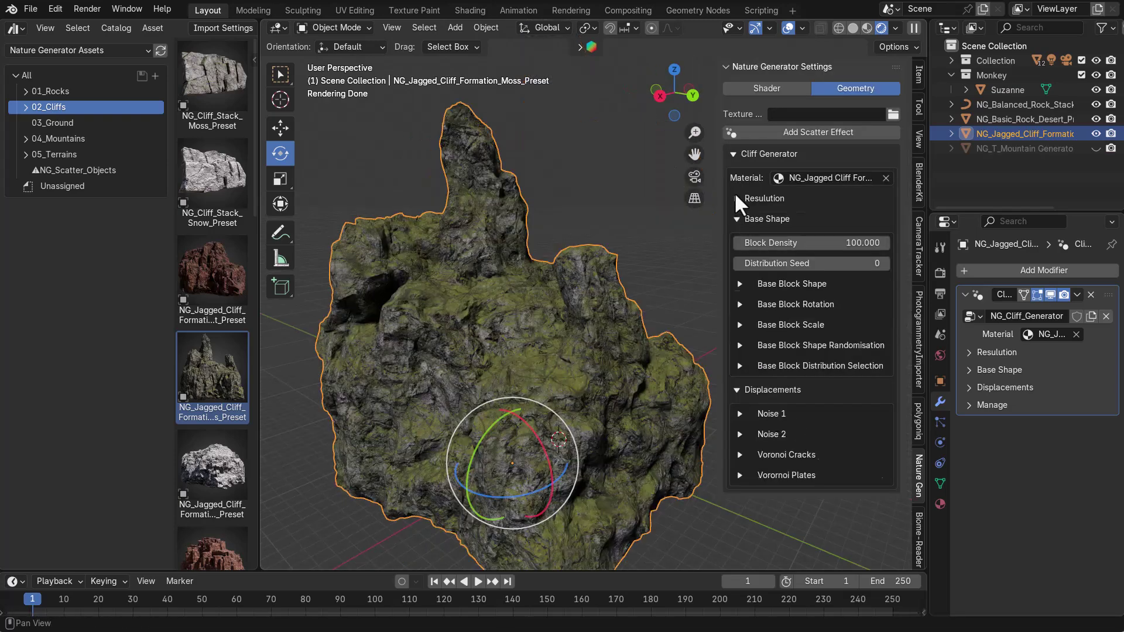
Preview the cliff in Low Poly Mode, turn it off, and set Viewport Voxel Amount to 126.270 and Adaptivity to 0.268.
click(737, 198)
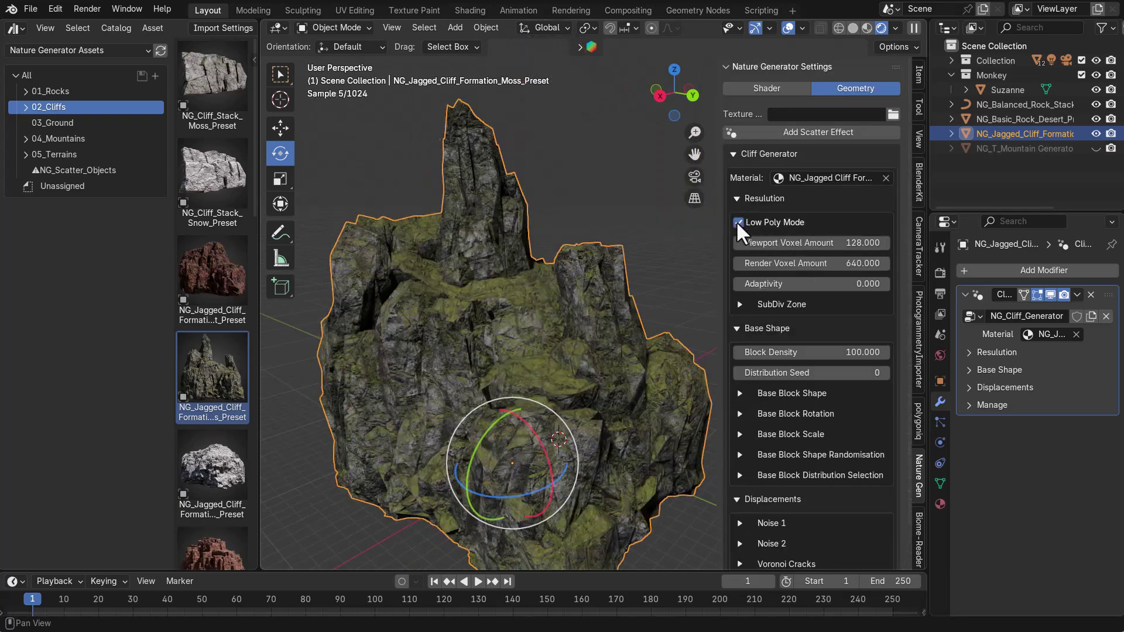
drag(765, 244, 776, 244)
scroll(516, 406, up, 6)
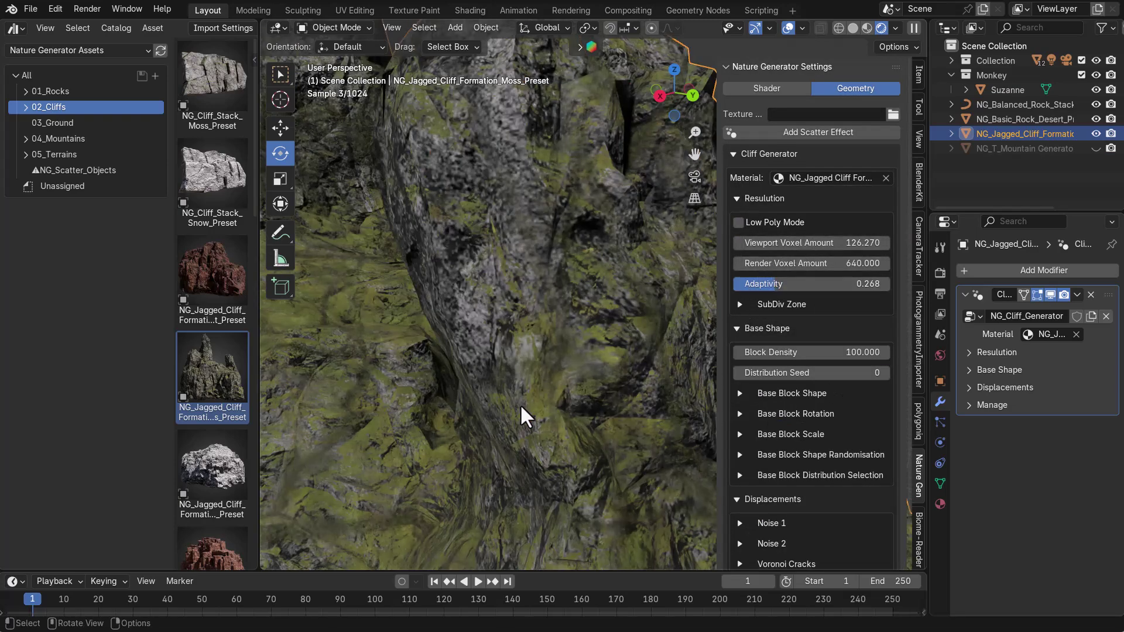
middle_drag(515, 406, 526, 397)
scroll(526, 397, down, 3)
Increase the cliff's Block Density and adjust its Base Block Shape.
drag(779, 353, 795, 354)
click(767, 393)
drag(778, 417, 808, 417)
scroll(808, 410, down, 4)
scroll(591, 419, down, 5)
middle_drag(628, 423, 595, 424)
Place the Mountain Generator Vulcano preset from 04_Mountains in the scene.
scroll(595, 424, down, 3)
scroll(208, 467, down, 7)
scroll(328, 457, down, 4)
scroll(202, 440, down, 8)
drag(206, 434, 321, 472)
middle_drag(364, 491, 595, 440)
click(55, 144)
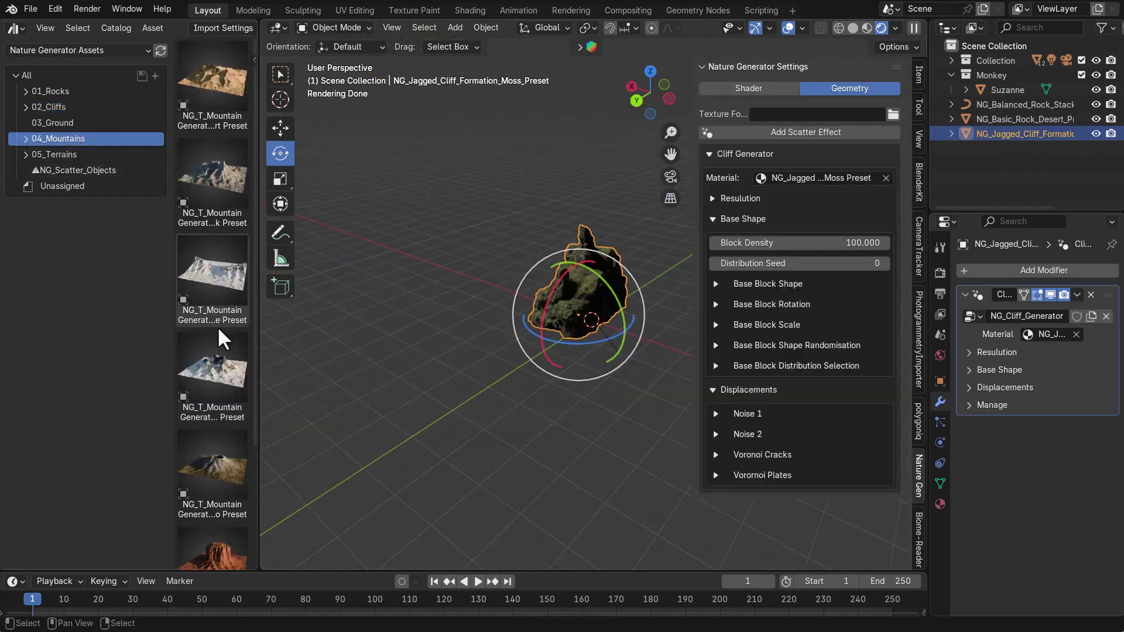
drag(222, 459, 381, 410)
drag(464, 423, 465, 420)
middle_drag(551, 398, 510, 374)
scroll(606, 391, down, 2)
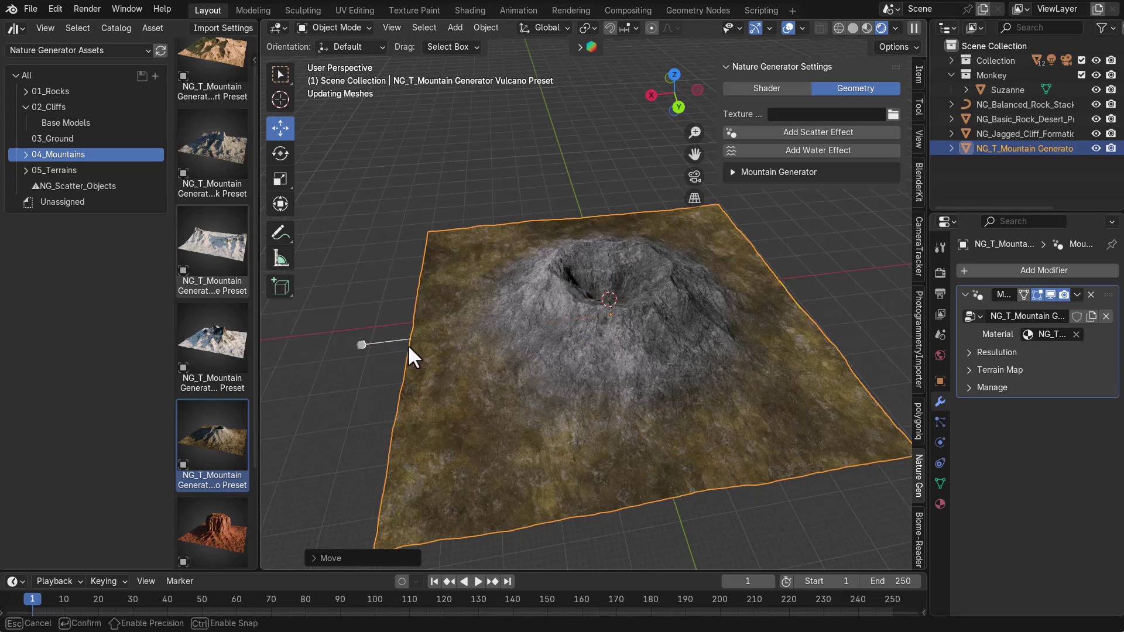
Adjust the volcano terrain with its viewport gizmo handles and show the scene in solid shading.
drag(407, 344, 433, 339)
click(854, 28)
middle_drag(606, 314, 708, 322)
drag(871, 384, 791, 368)
middle_drag(811, 402, 624, 281)
Expand the Mountain Generator's Terrain Map settings and set Terrain Size X to 2000 m and Terrain Size Y to 1500 m.
click(736, 171)
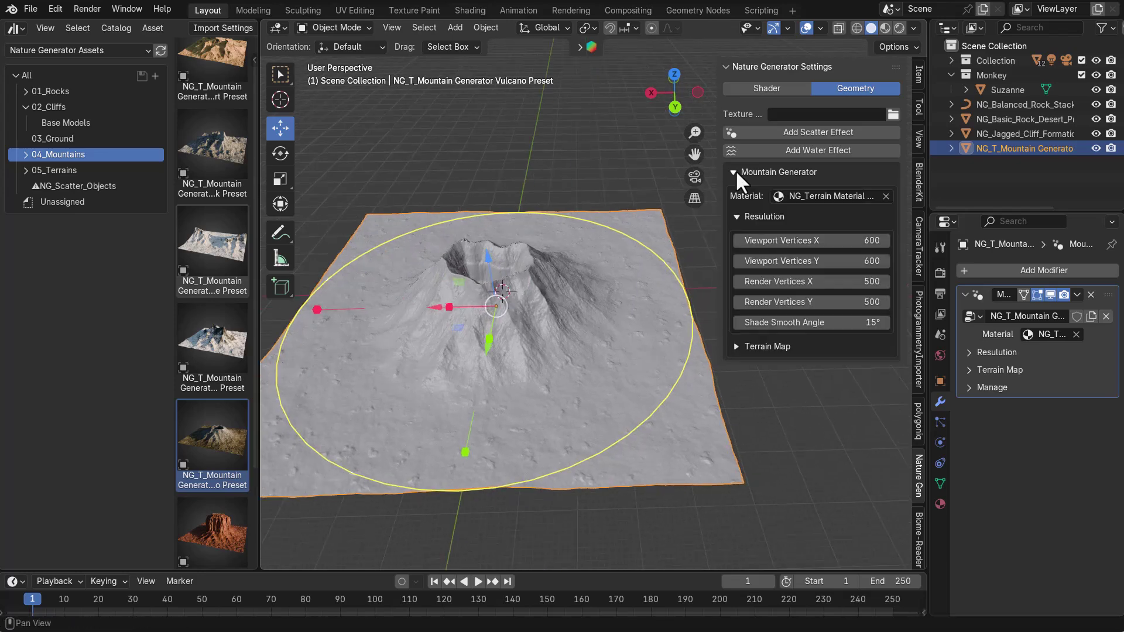
click(799, 346)
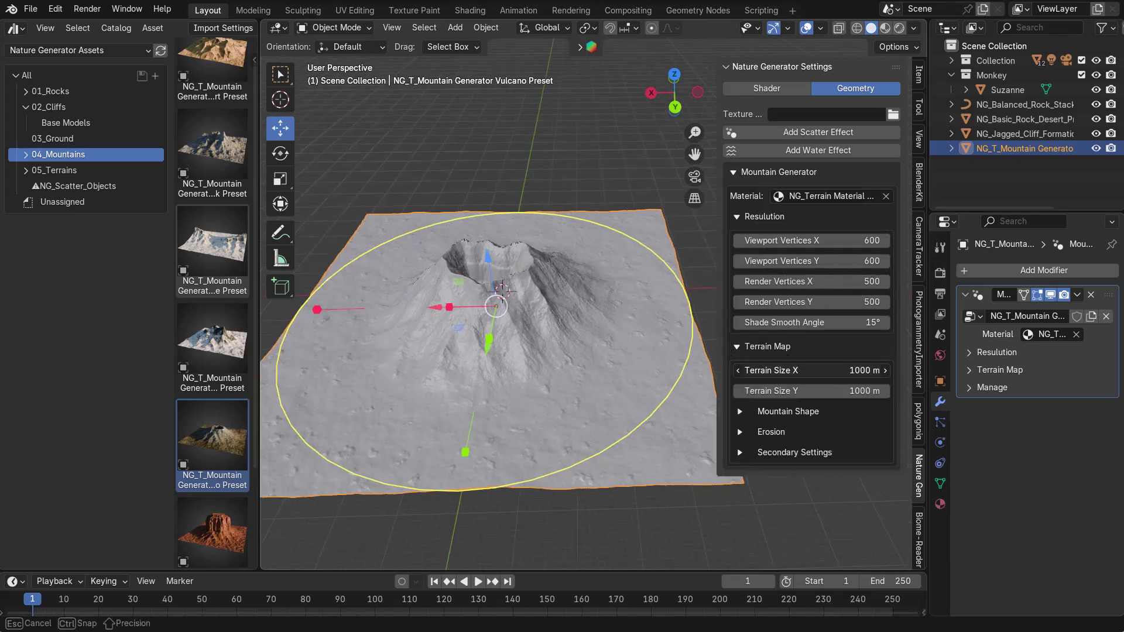
text(2000)
key(Return)
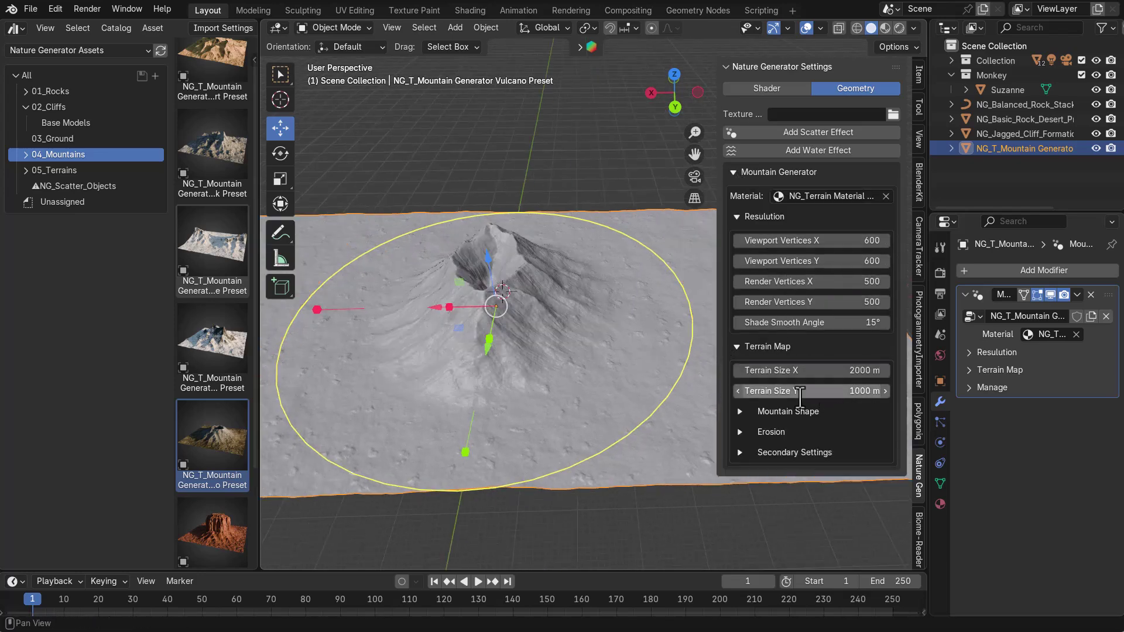
scroll(598, 346, down, 3)
middle_drag(595, 341, 525, 350)
scroll(526, 350, up, 1)
click(843, 392)
key(Return)
middle_drag(587, 437, 533, 430)
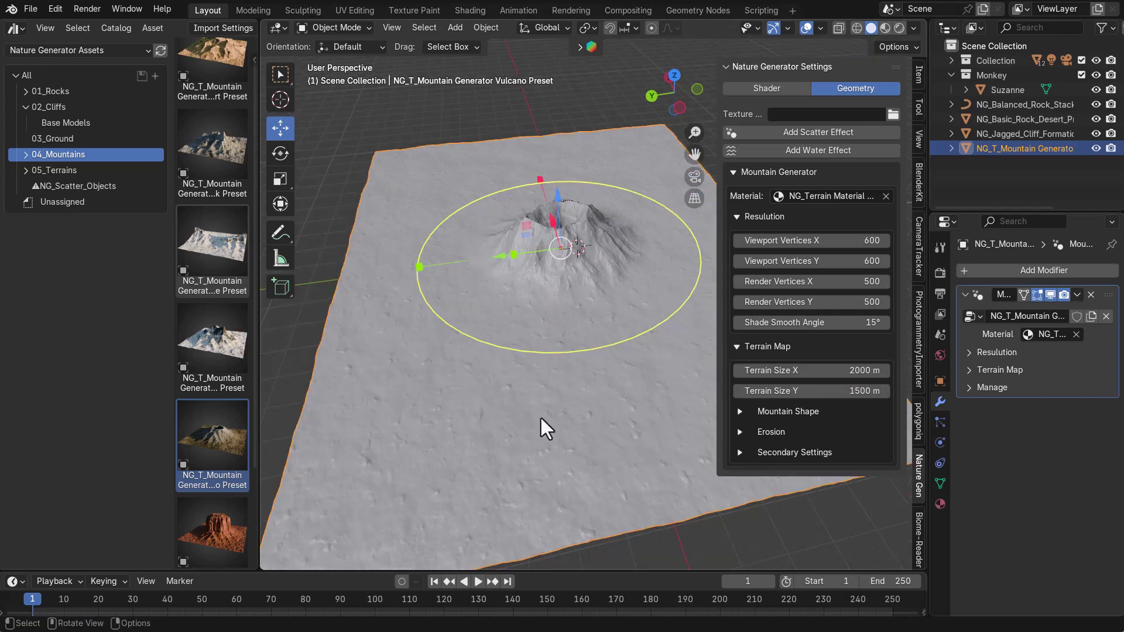
Open the volcano's Mountain Shape settings, try the Curve Object shape type, and switch back to Gradient.
scroll(533, 430, up, 1)
click(740, 413)
click(740, 453)
scroll(778, 404, down, 5)
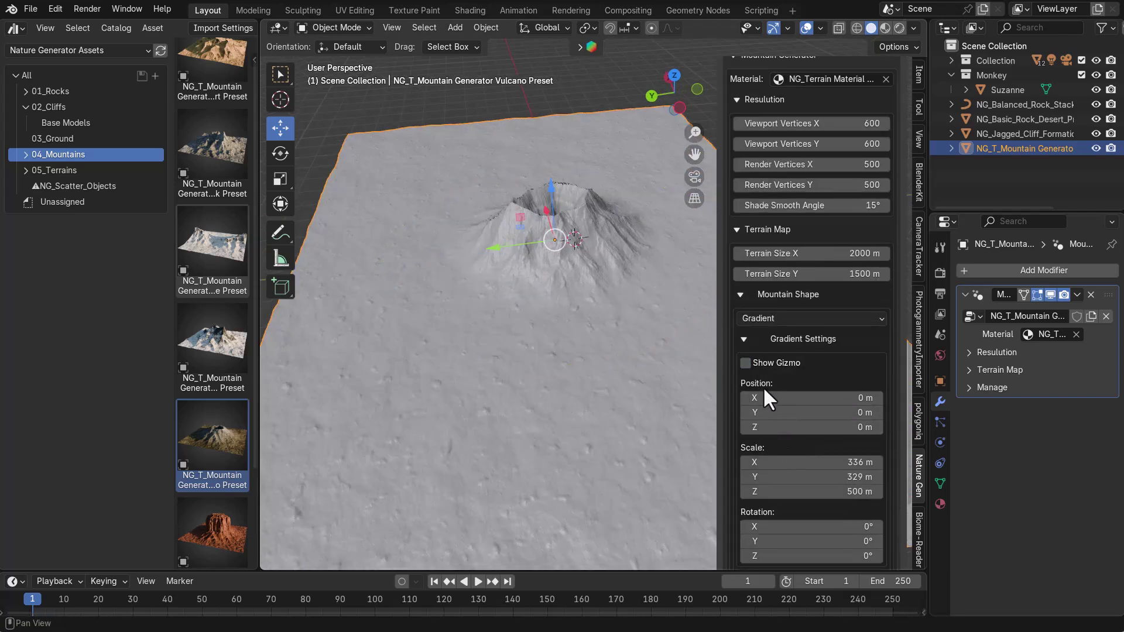
key(KP_Decimal)
click(772, 354)
middle_drag(476, 372, 674, 366)
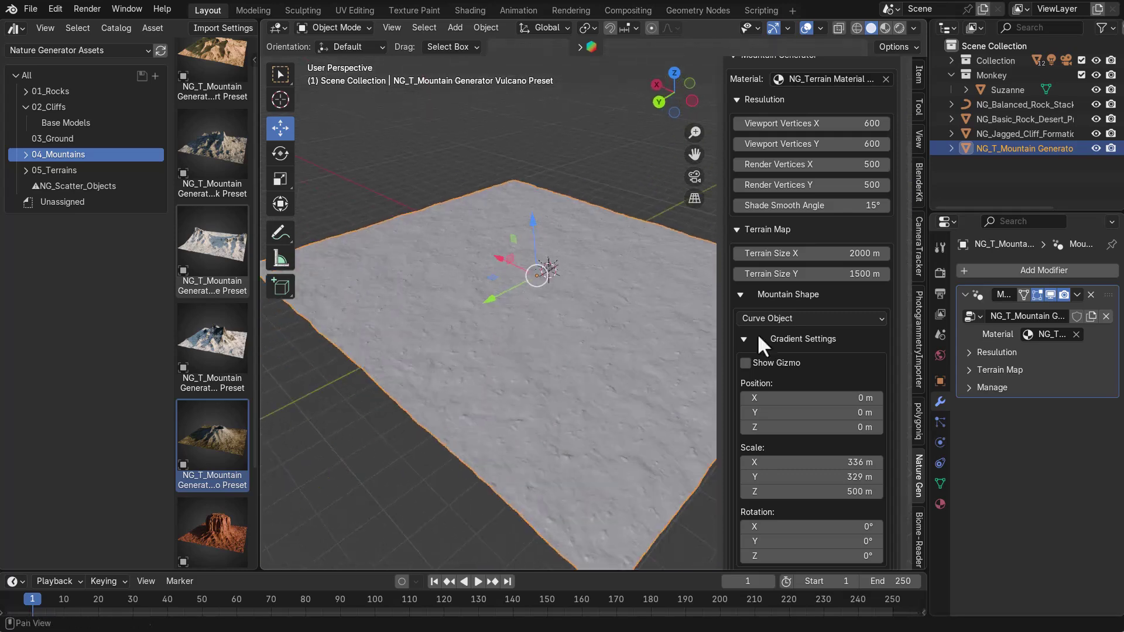
click(760, 370)
scroll(751, 480, up, 5)
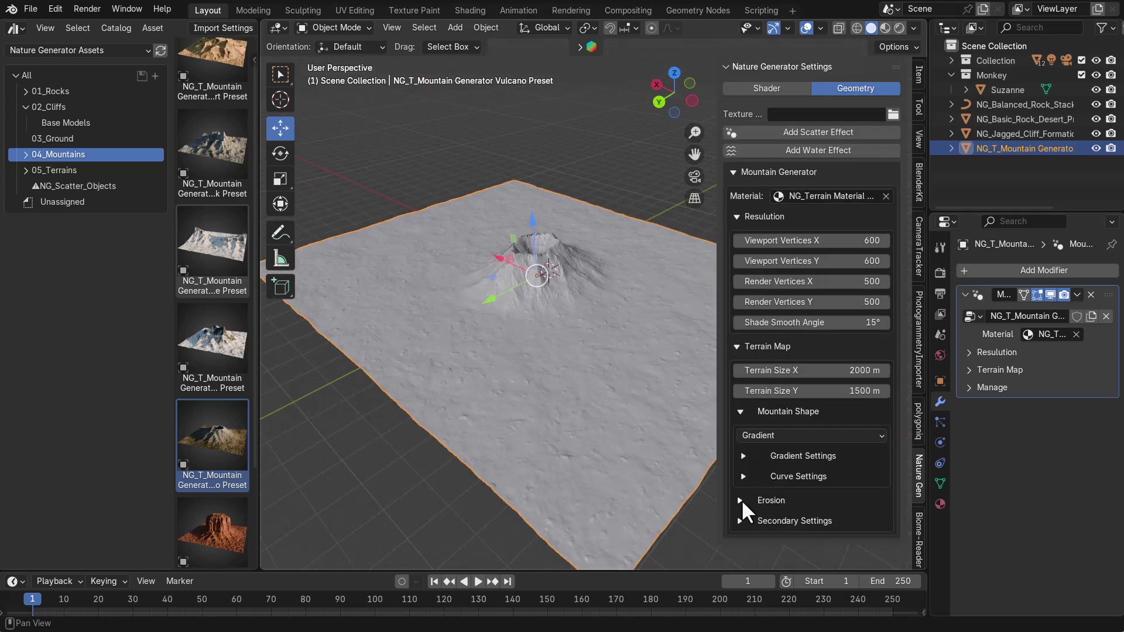
Expand the volcano's Erosion settings and examine the eroded slopes from several angles.
click(740, 501)
scroll(761, 469, down, 6)
click(790, 500)
click(795, 552)
scroll(562, 364, up, 4)
middle_drag(568, 369, 511, 343)
scroll(515, 351, up, 3)
middle_drag(516, 404, 531, 376)
scroll(530, 376, down, 2)
scroll(785, 304, up, 6)
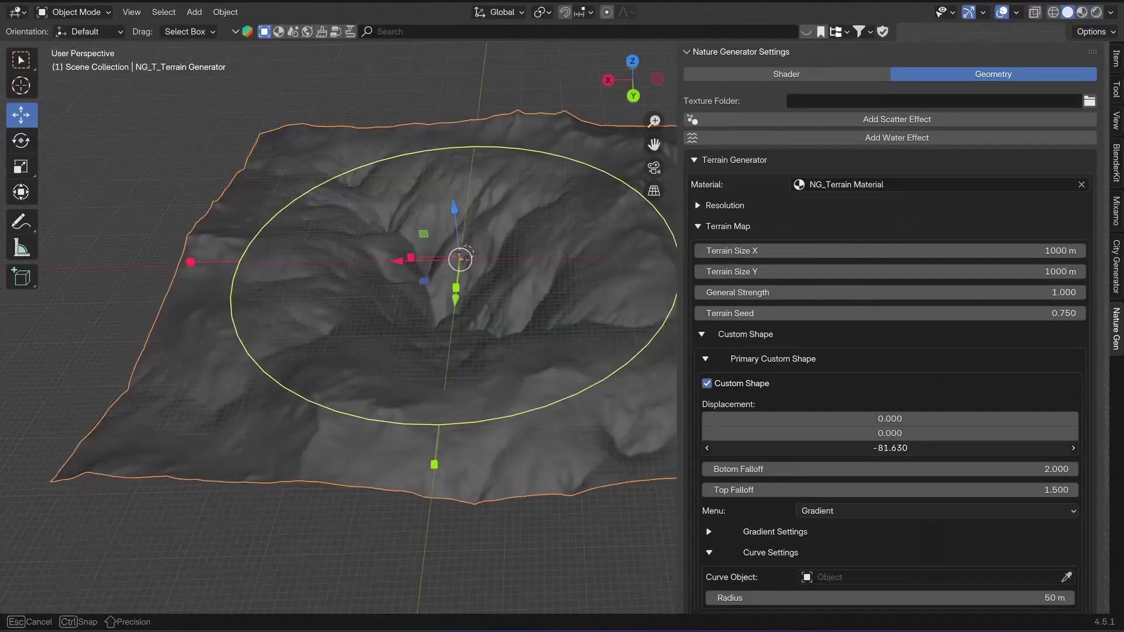
Set the terrain's primary Custom Shape to a Z displacement of 100 and the Curve Object type.
drag(890, 448, 925, 490)
drag(890, 448, 867, 448)
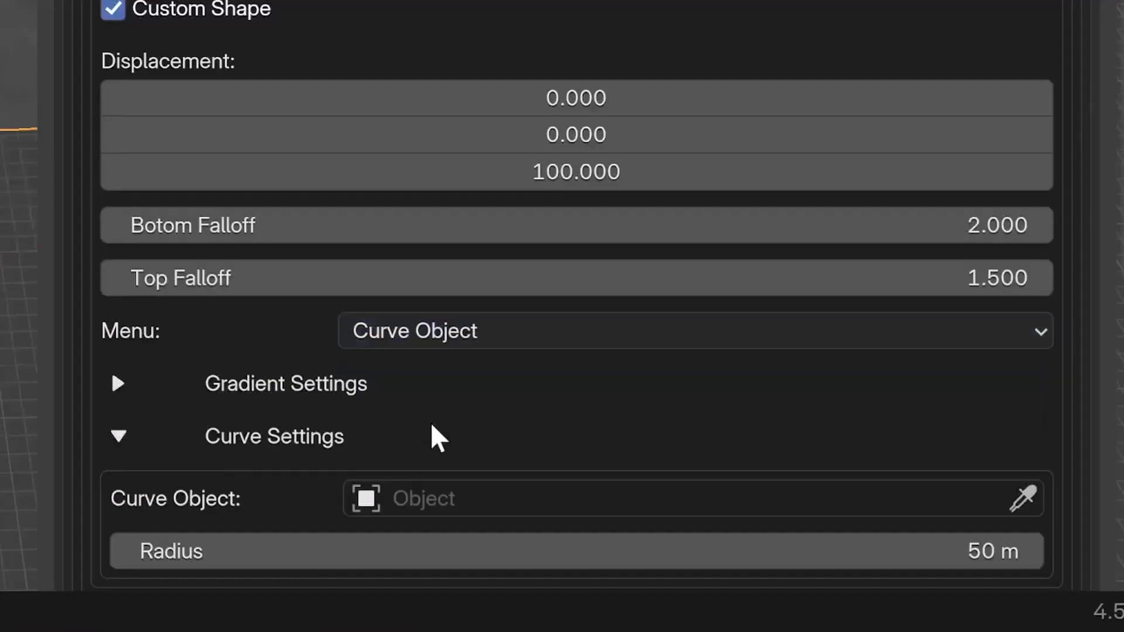
Add a Bézier curve, subdivide it in Edit Mode, and try moving its middle control point vertically.
key(shift+a)
mouse_move(445, 285)
click(515, 286)
key(Tab)
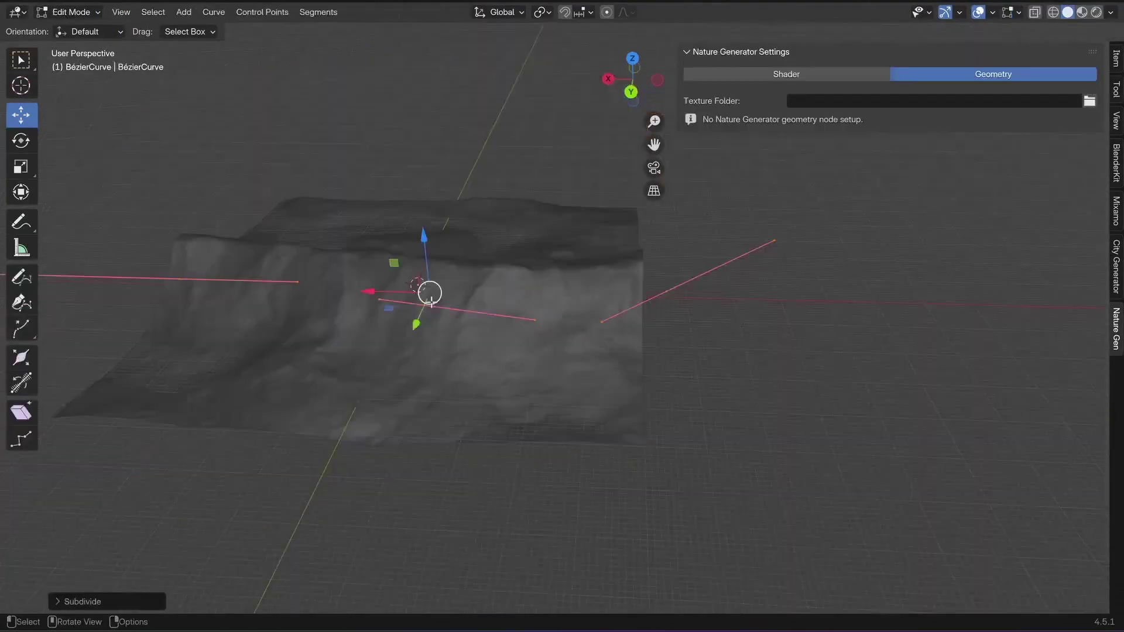
key(g)
key(z)
key(Escape)
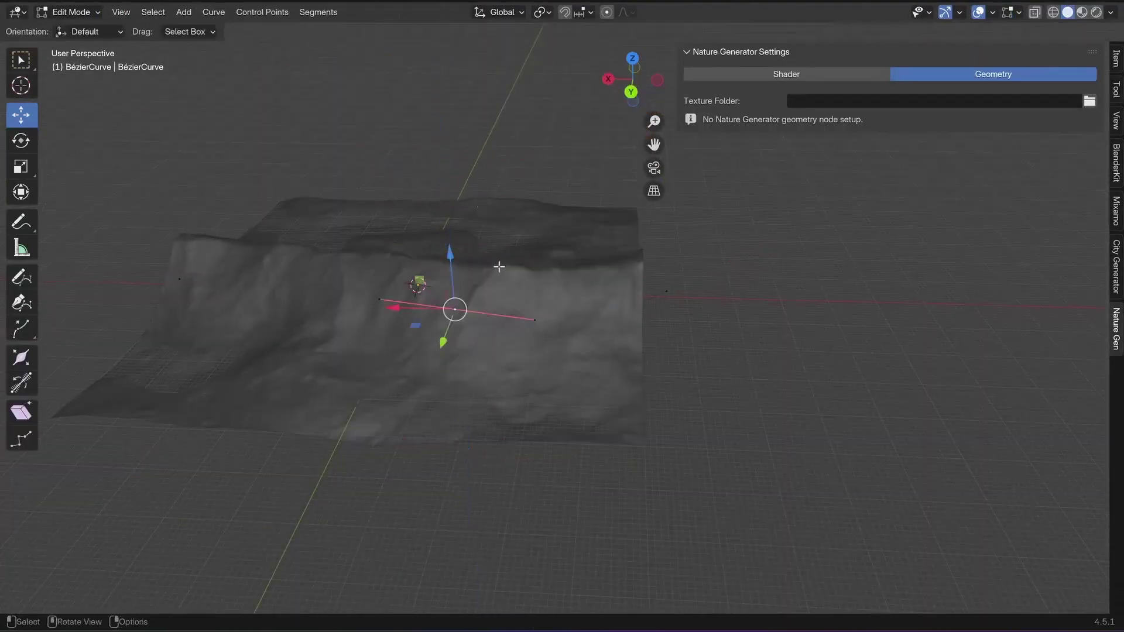
Set the Z displacement of the terrain's curve-driven custom shape to -100.
double_click(938, 447)
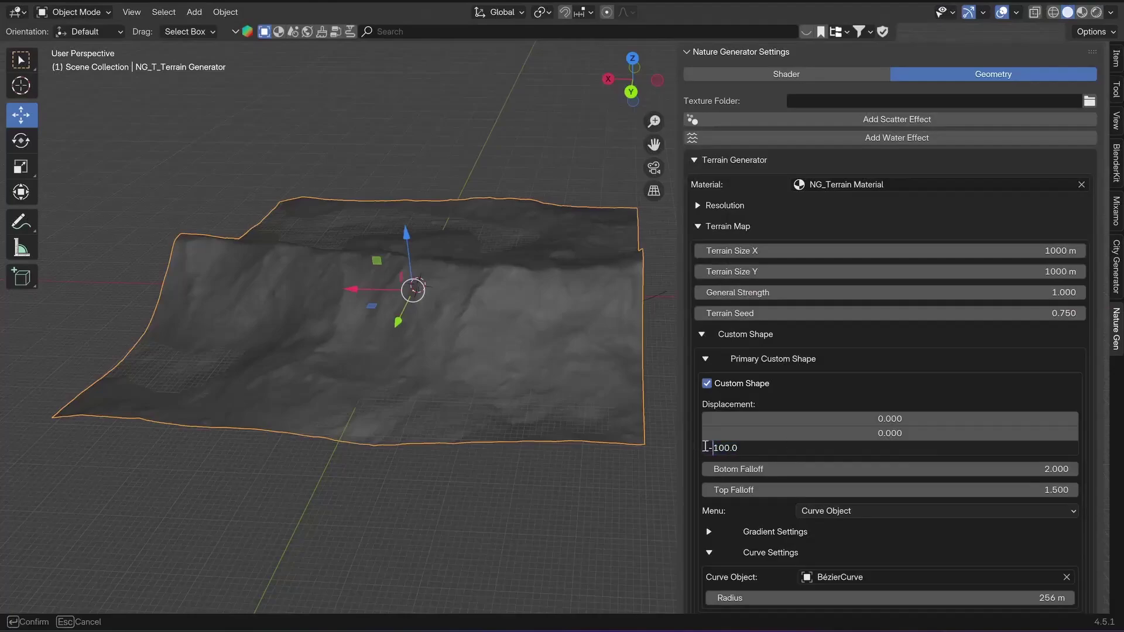
key(Return)
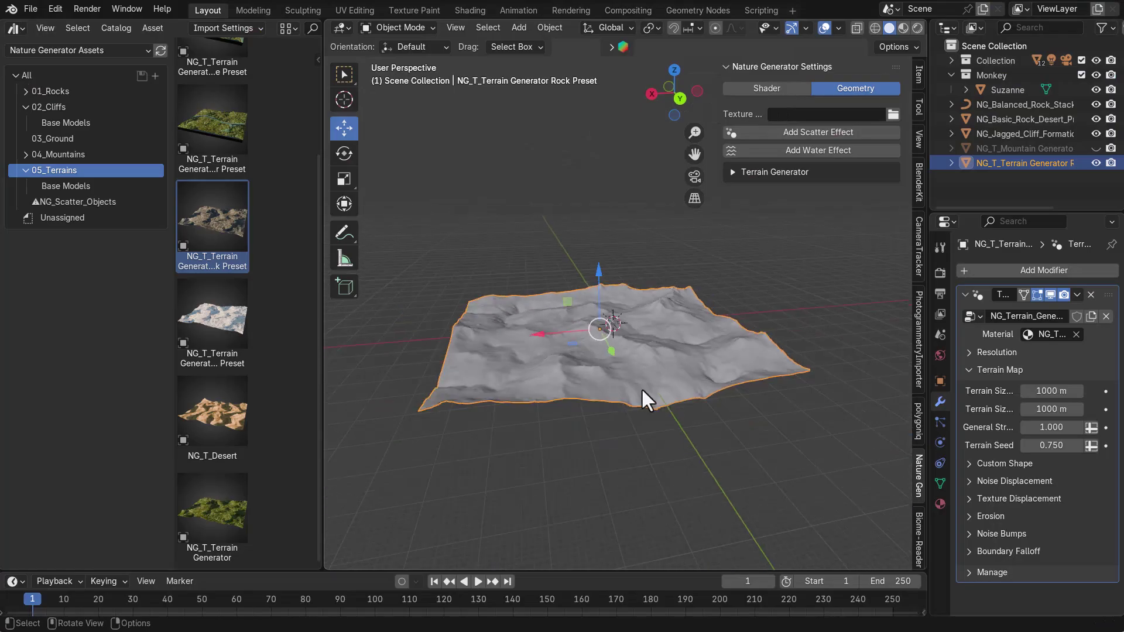
Show the Terrain Generator Rock preset in rendered shading and inspect its surface.
middle_drag(641, 387, 924, 13)
click(918, 28)
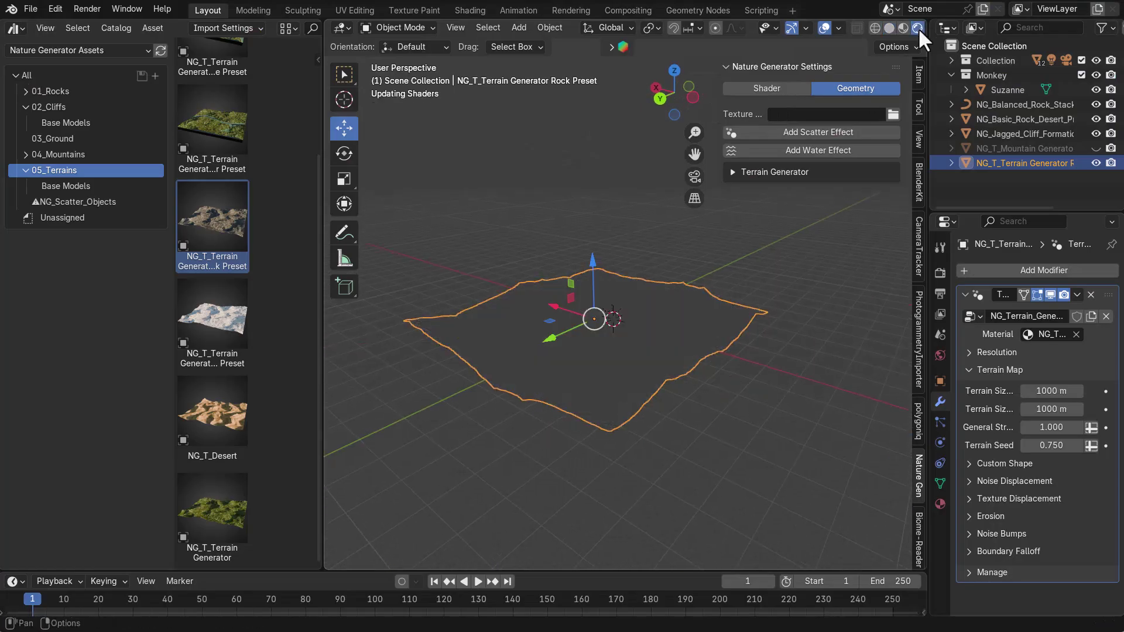
scroll(602, 351, up, 8)
mouse_move(578, 371)
middle_down()
mouse_move(638, 347)
mouse_move(583, 390)
middle_up()
scroll(584, 390, down, 4)
Look at the rock terrain's Shader settings, return to Geometry, and expand the Terrain Generator settings.
click(767, 88)
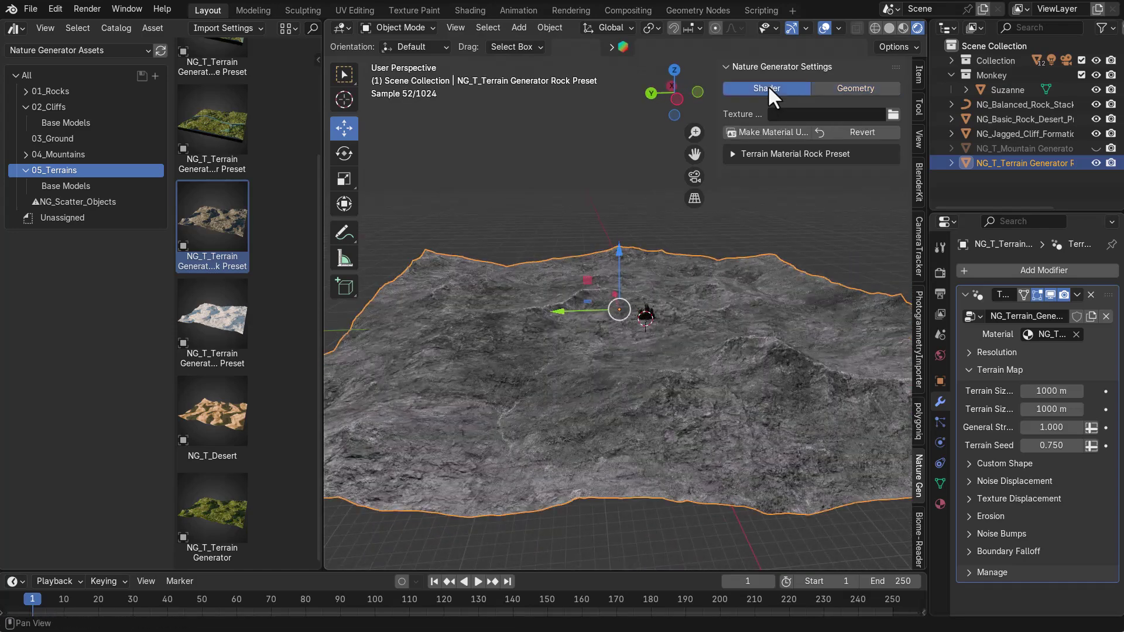
click(855, 88)
click(736, 173)
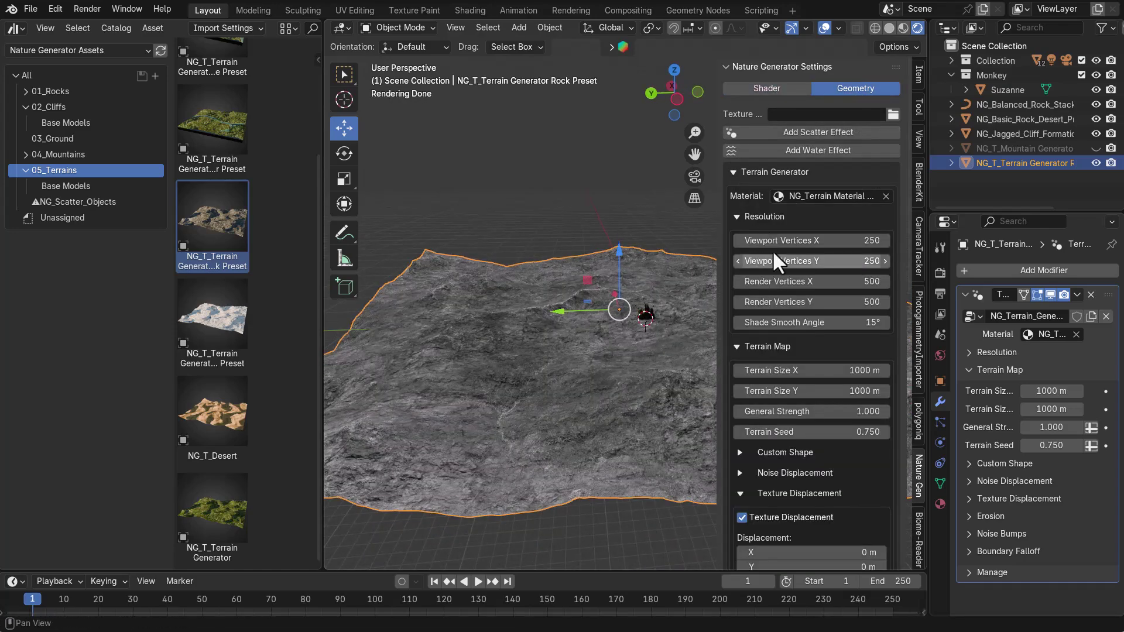
Set the rock terrain's Terrain Seed to 2.280 and its Texture Displacement X to 1.08 m.
scroll(774, 368, down, 2)
scroll(775, 373, down, 5)
drag(773, 291, 788, 291)
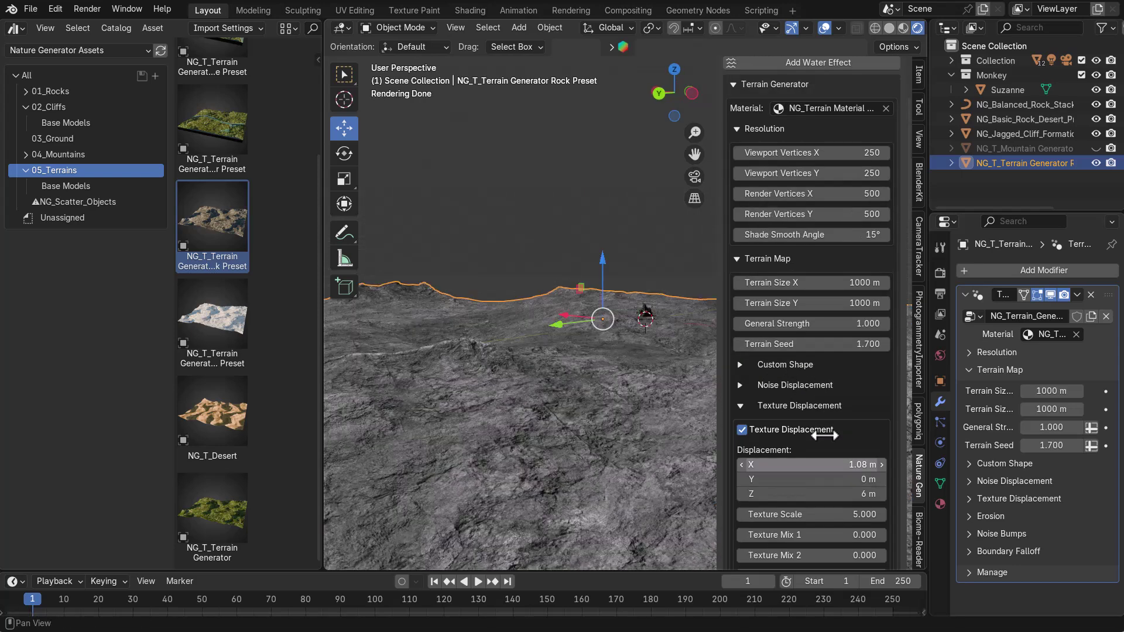
drag(796, 344, 826, 344)
Raise the rock terrain's General Strength to 3.130 and inspect the peaks from several angles.
scroll(785, 409, up, 4)
mouse_move(811, 411)
mouse_down()
mouse_move(840, 411)
mouse_move(794, 431)
mouse_move(832, 412)
mouse_up()
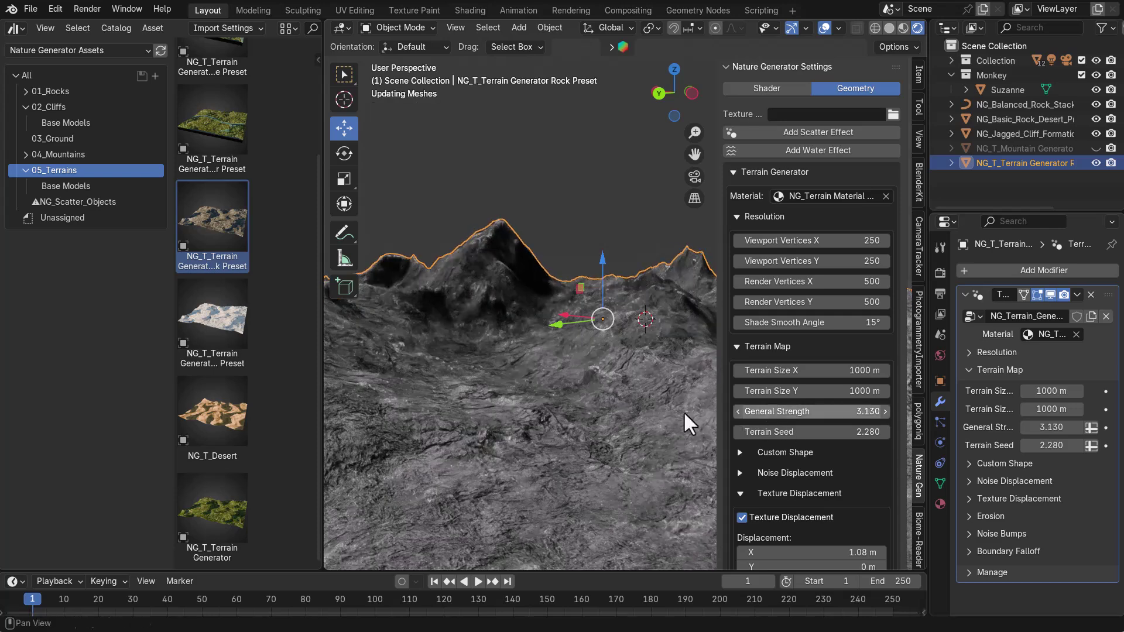
scroll(567, 401, down, 5)
middle_drag(567, 400, 521, 410)
scroll(572, 329, up, 2)
middle_drag(572, 329, 574, 378)
scroll(577, 375, up, 2)
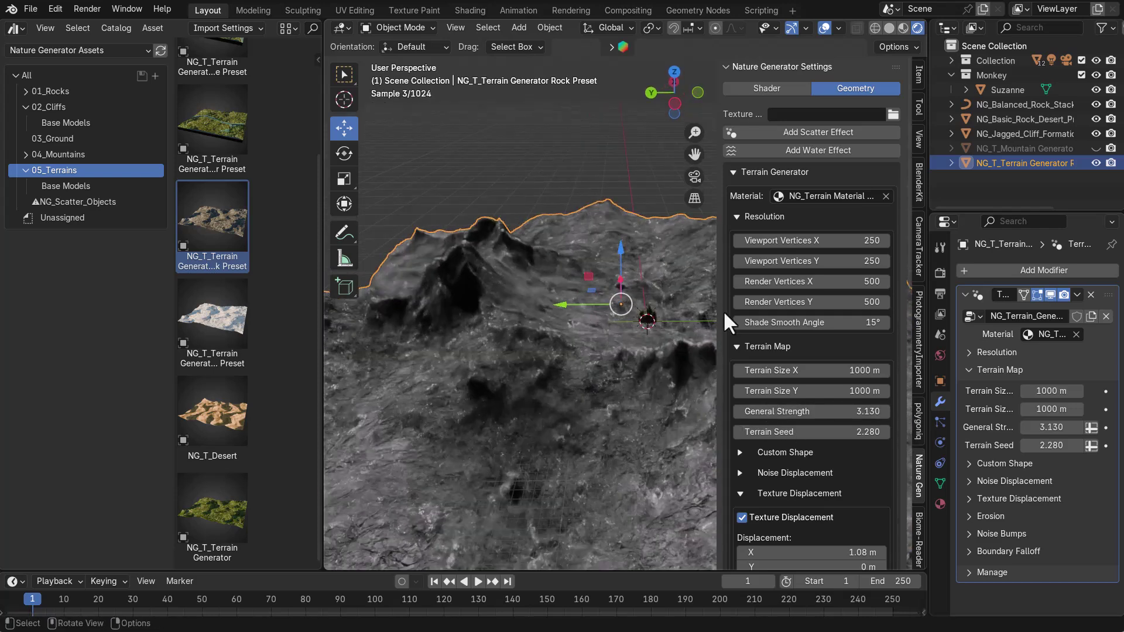
Set the rock terrain's Viewport Vertices X and Y to 500.
click(791, 241)
text(500)
key(Return)
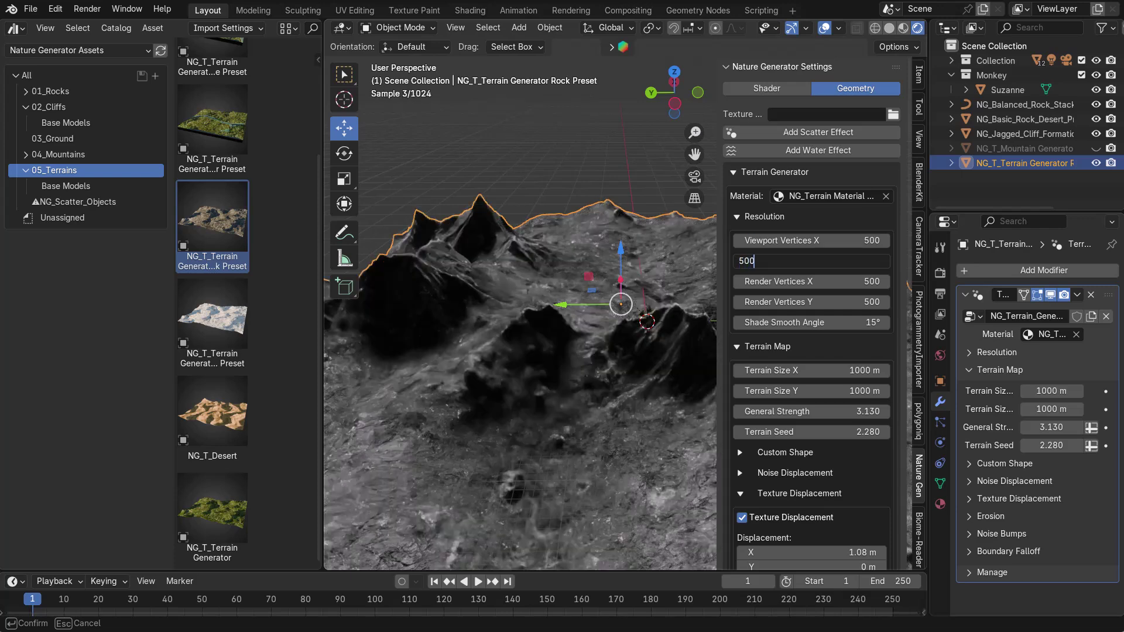
Add a Water Effect to the rock terrain and reduce its Water Height.
scroll(630, 226, down, 4)
click(842, 150)
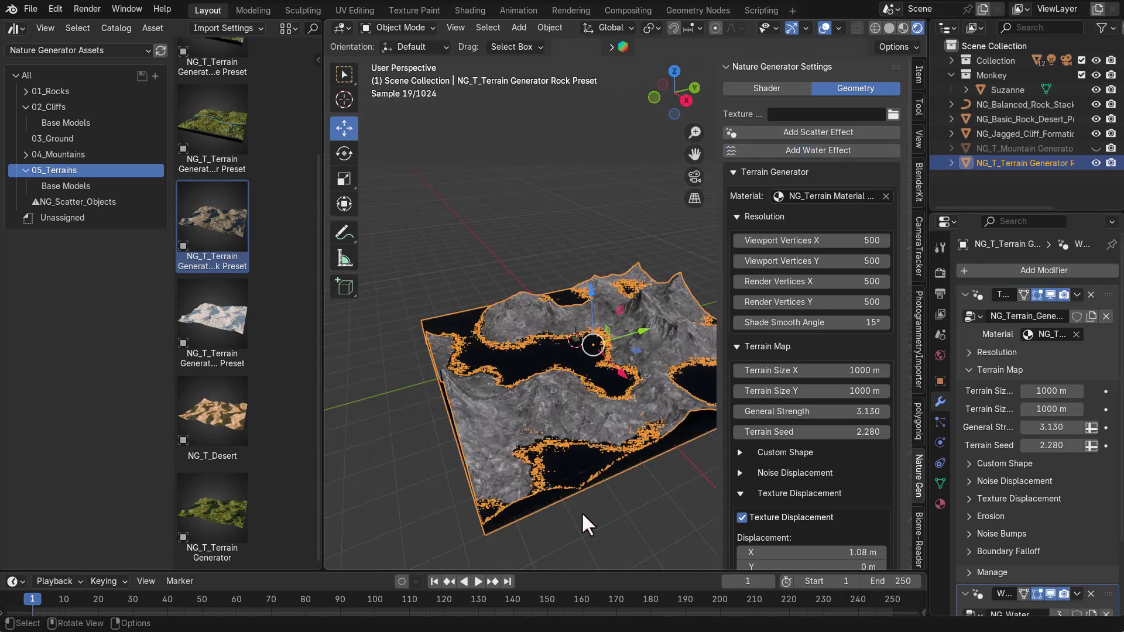
middle_drag(579, 511, 641, 433)
middle_drag(691, 410, 705, 377)
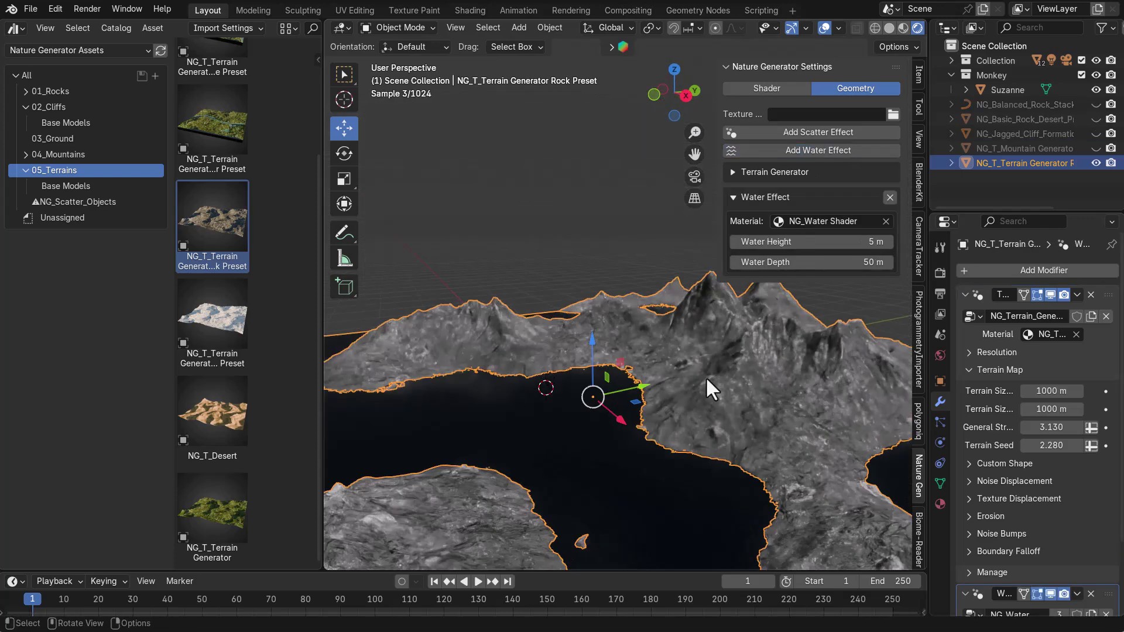
drag(809, 242, 784, 242)
Enable the Grass Layer in the rock terrain's shader settings and view the slopes around the water.
click(732, 155)
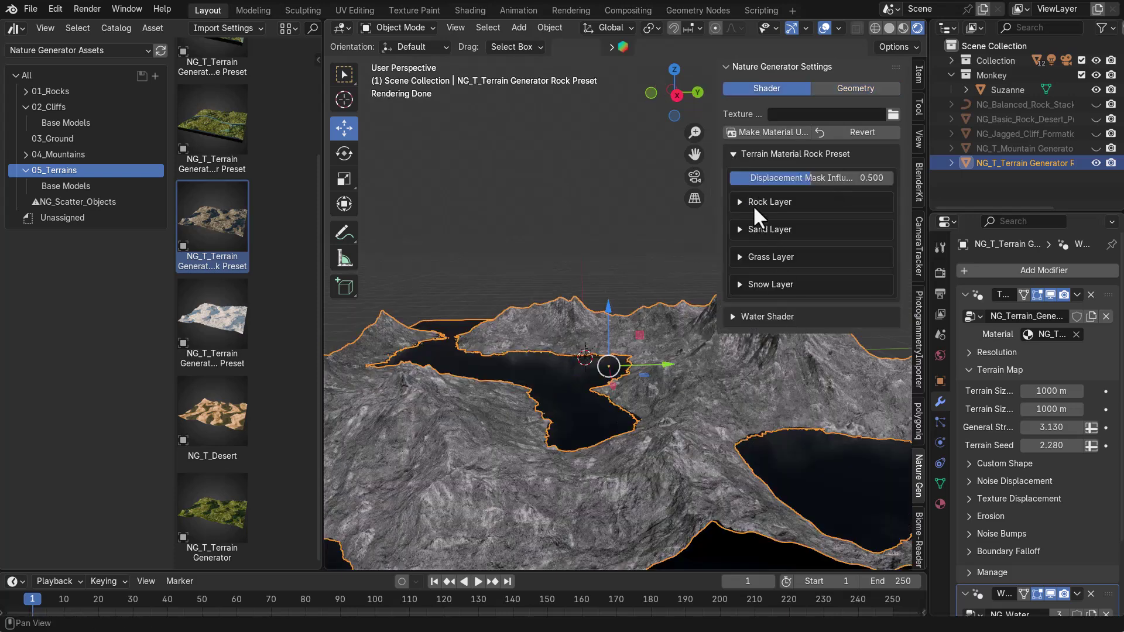
click(751, 257)
click(742, 281)
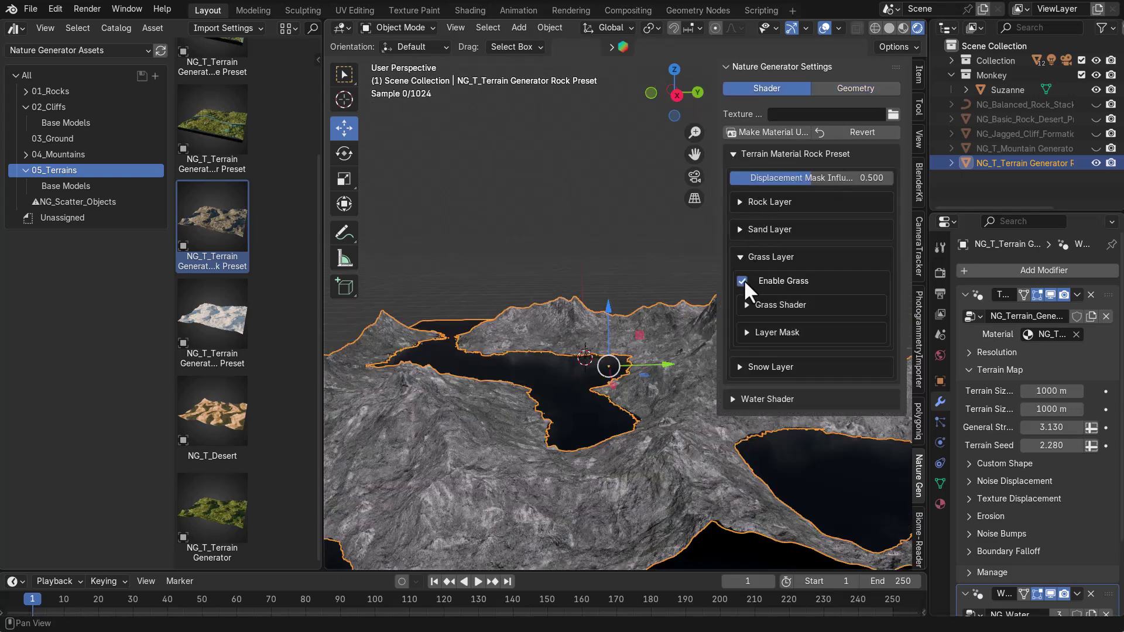
middle_drag(744, 280, 755, 372)
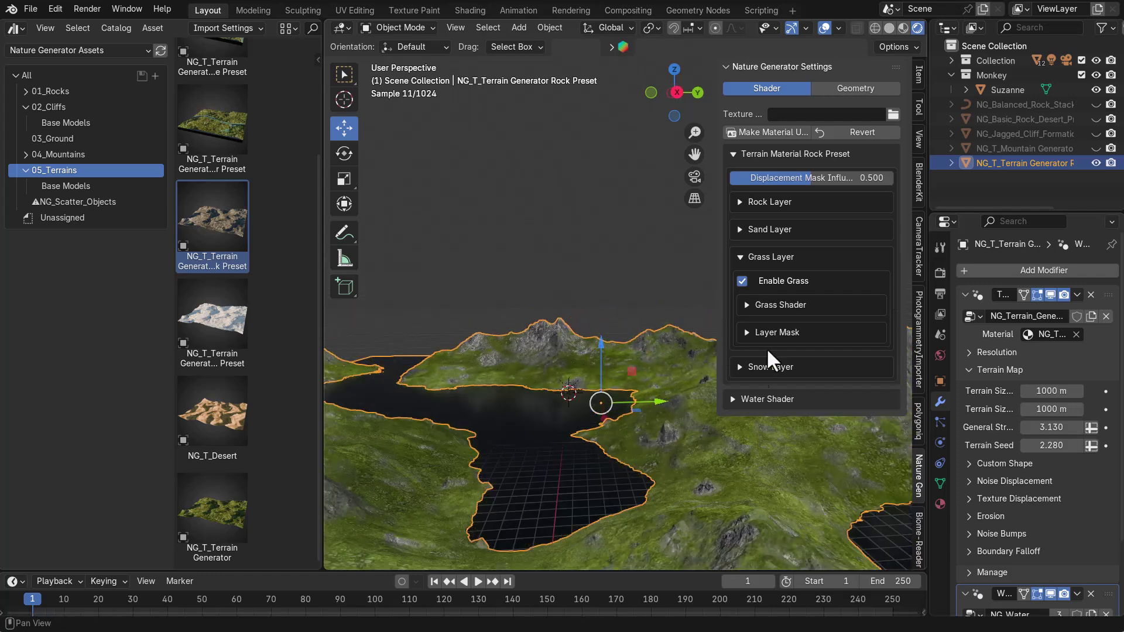
Look at the Rock Layer's Base Material Settings and collapse the layer again.
click(741, 201)
click(745, 228)
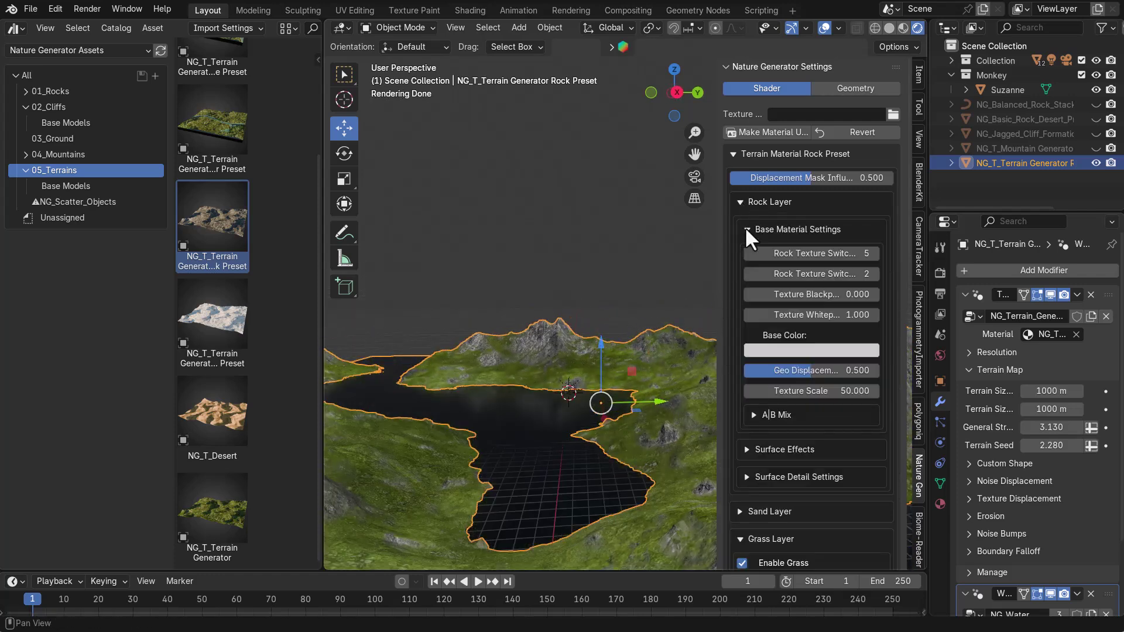
click(746, 227)
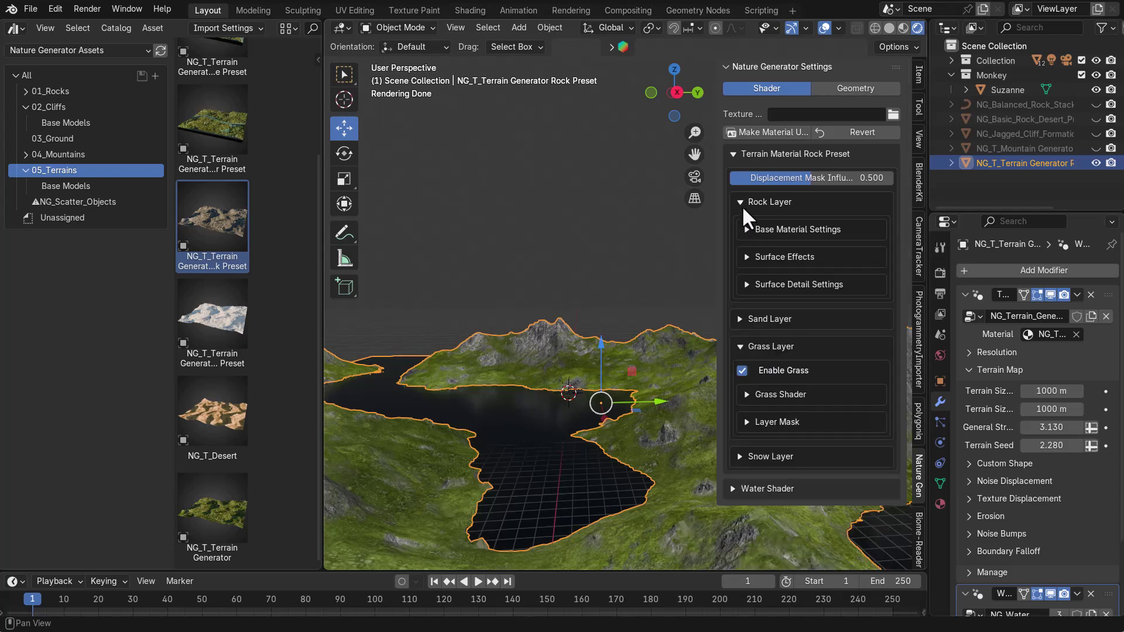
click(740, 202)
Enable the Sand Layer in the rock terrain's material and collapse its settings.
click(739, 229)
click(742, 252)
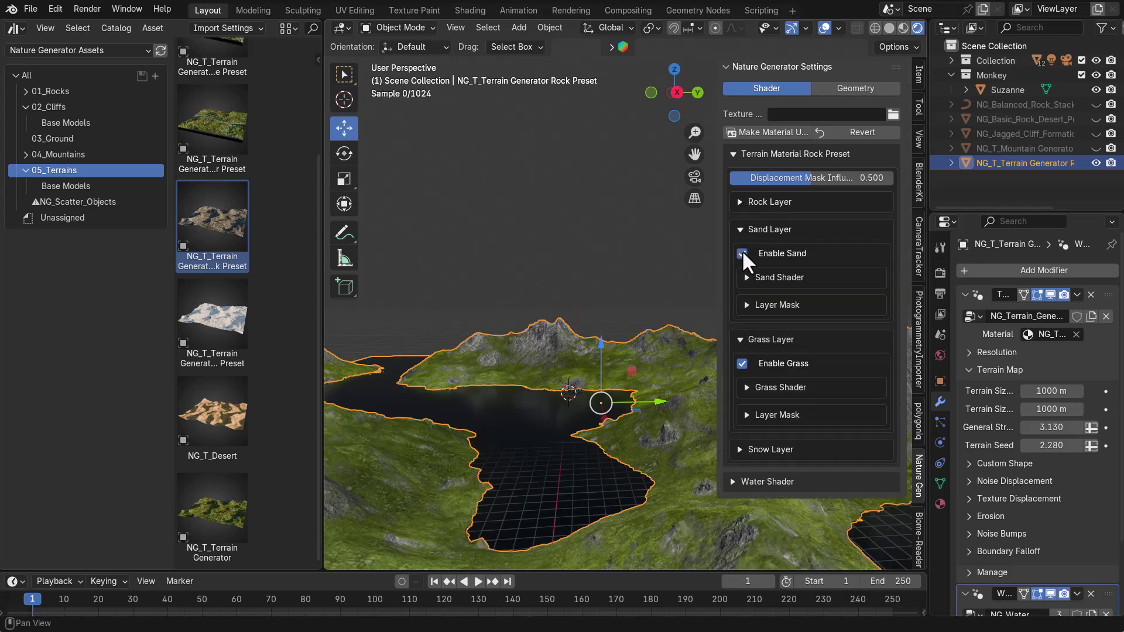
click(739, 229)
middle_drag(703, 275, 708, 338)
Widen the 3D view, expand the Water Shader, and set Water Roughness to 0.086.
drag(324, 422, 146, 422)
click(735, 398)
drag(757, 460, 769, 459)
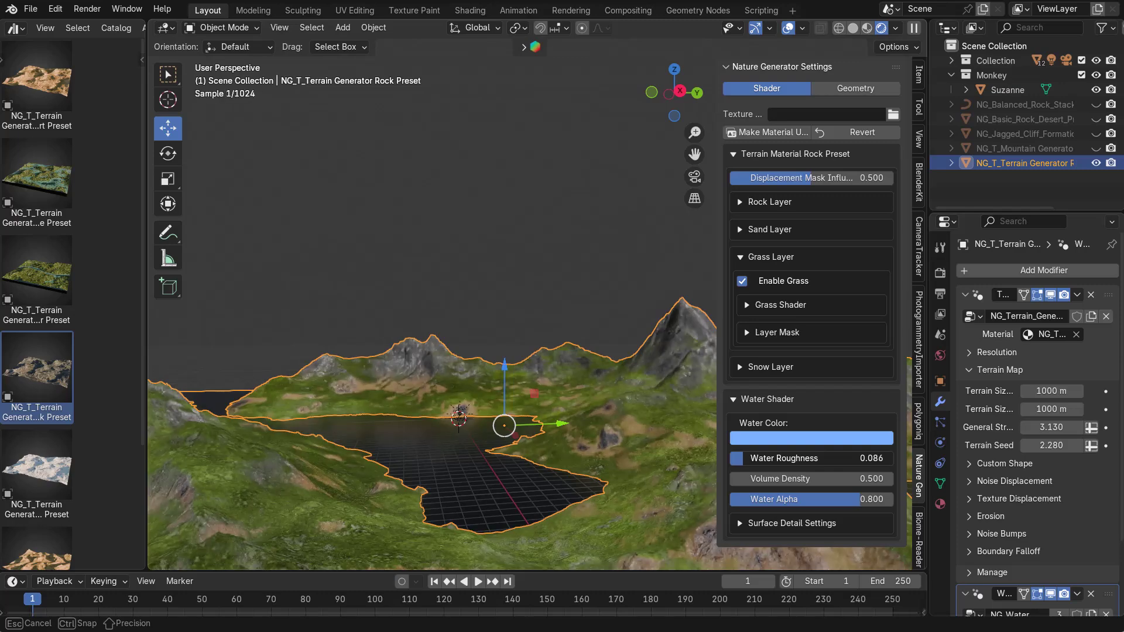
middle_drag(565, 496, 646, 360)
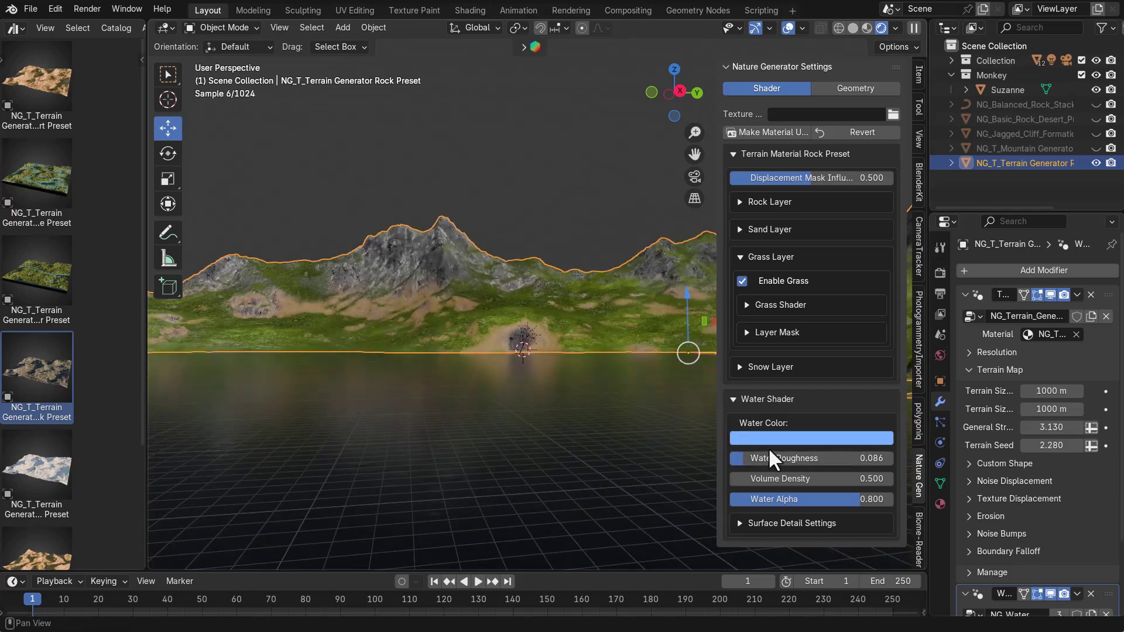
Set Water Roughness to 0.072 and Volume Density to 4.900, and expand the water's Surface Detail Settings.
drag(748, 459, 837, 474)
click(745, 521)
scroll(744, 522, down, 5)
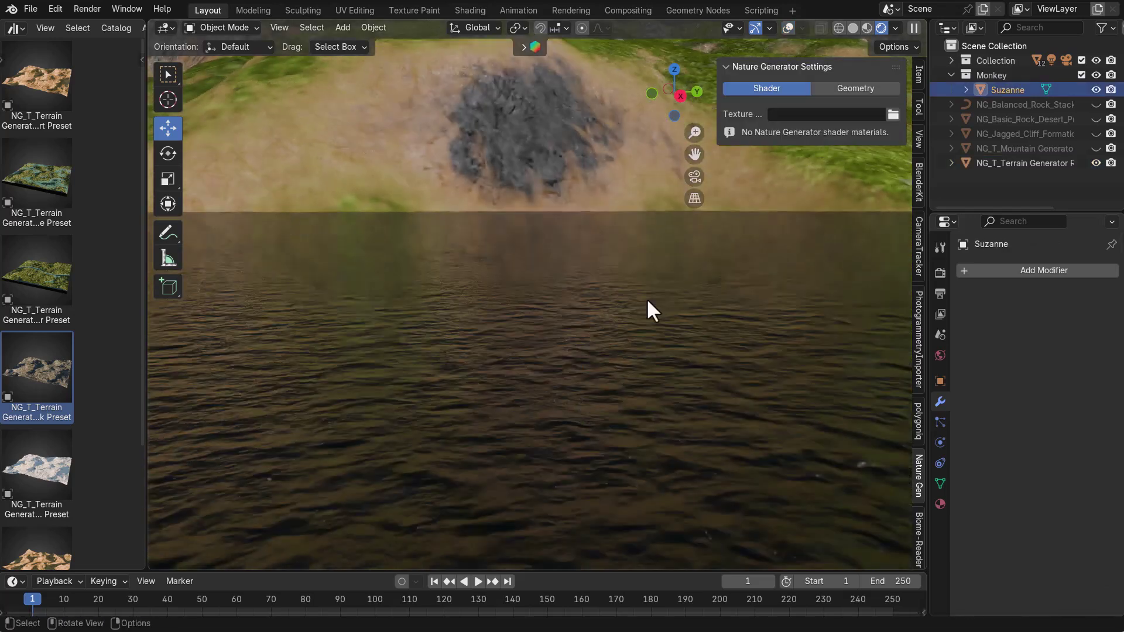
Reselect the terrain and raise the water surface's Noise Scale to 29.500.
click(663, 420)
scroll(793, 449, down, 1)
scroll(794, 449, down, 4)
drag(798, 472, 875, 493)
Set Water X Speed to 10.100 in the water's Animation Settings and play the animation.
click(754, 537)
scroll(767, 494, down, 3)
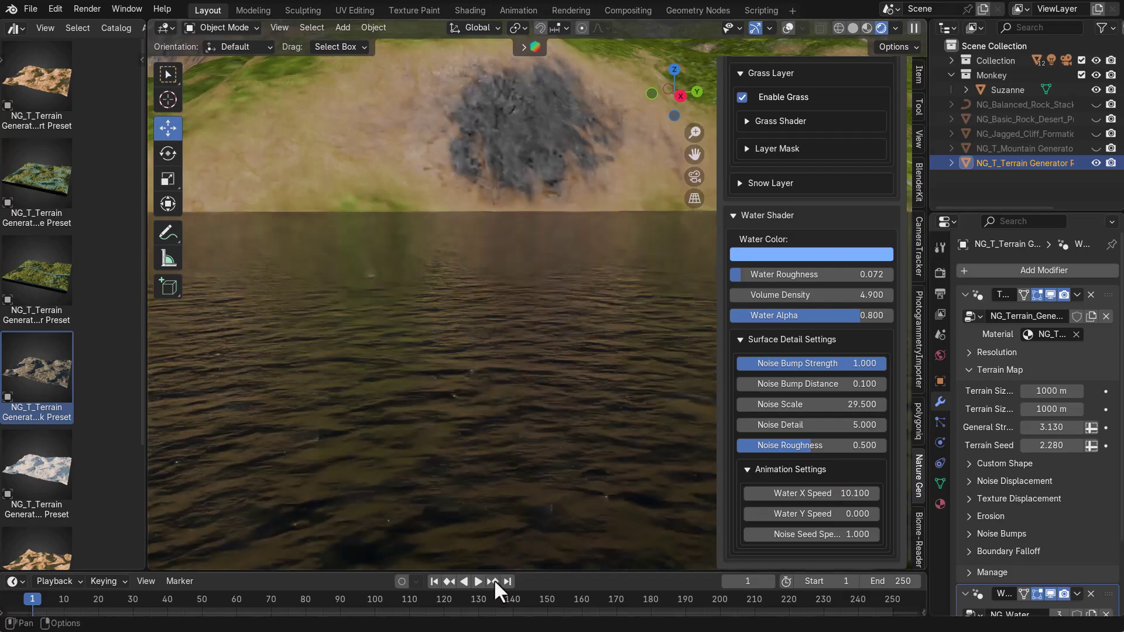
click(475, 581)
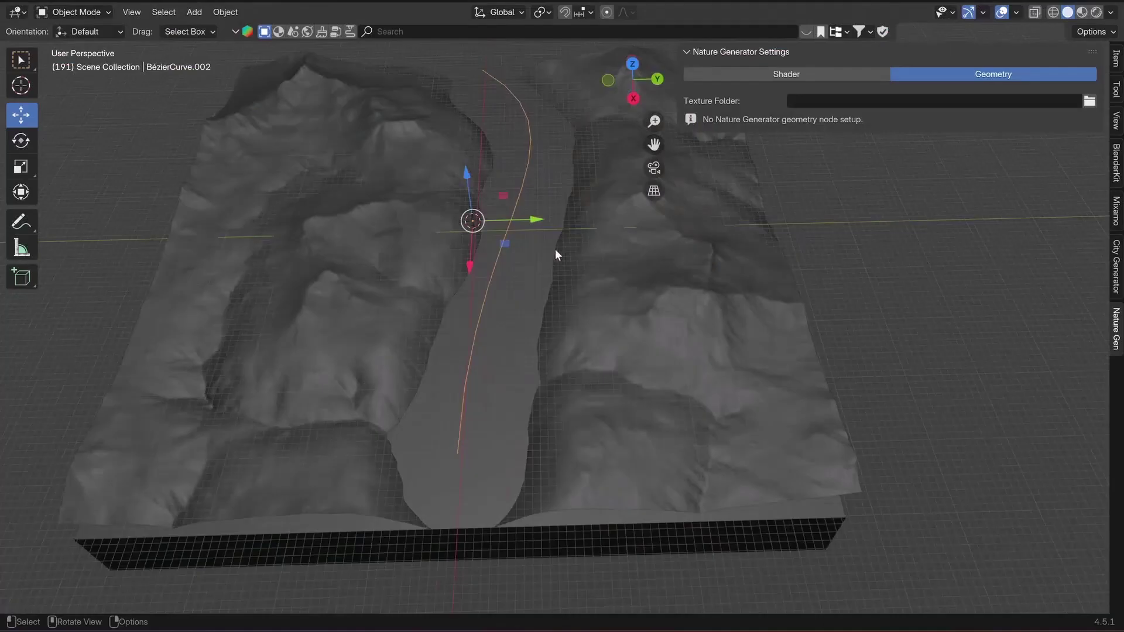
Expand the river terrain's Primary Custom Shape settings and move the curve's end point to reshape the river channel.
click(555, 248)
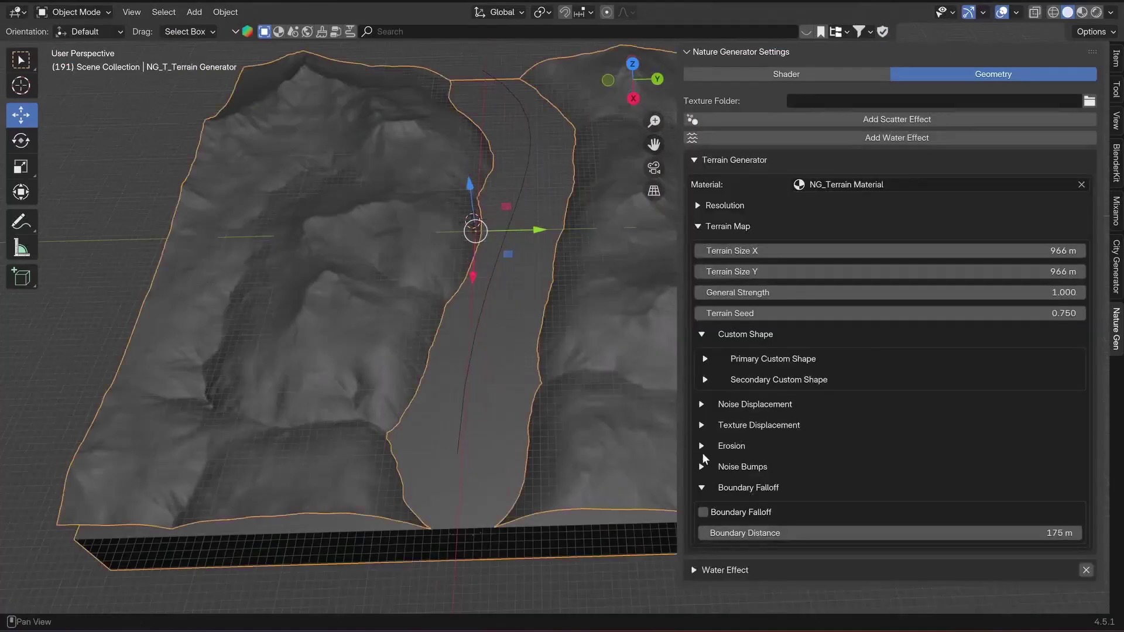
click(705, 359)
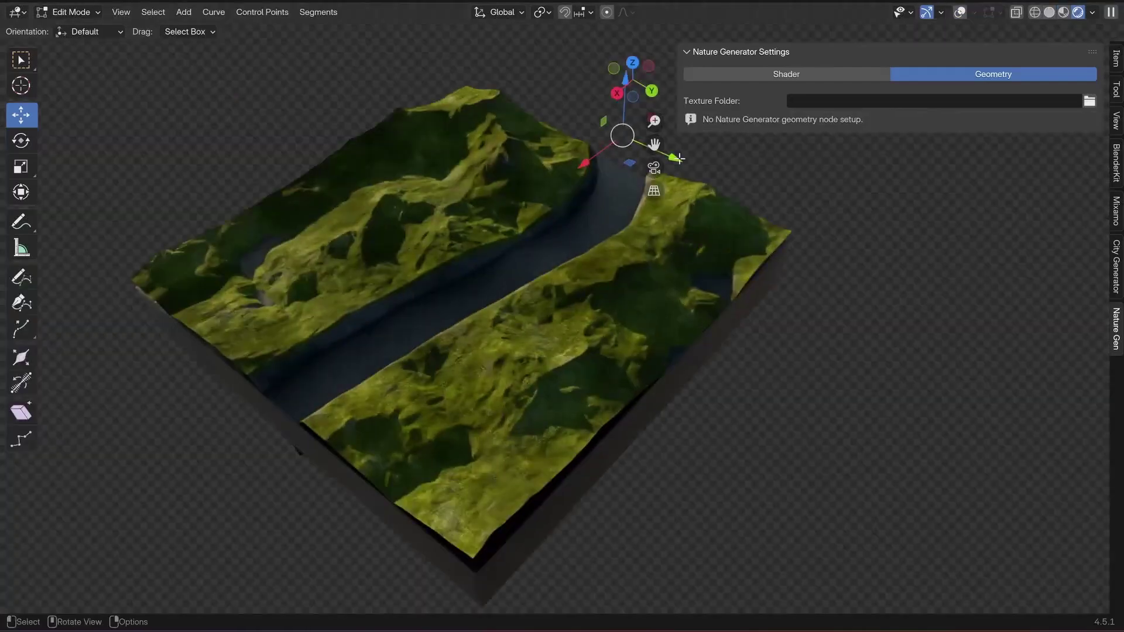
drag(679, 159, 694, 197)
click(720, 231)
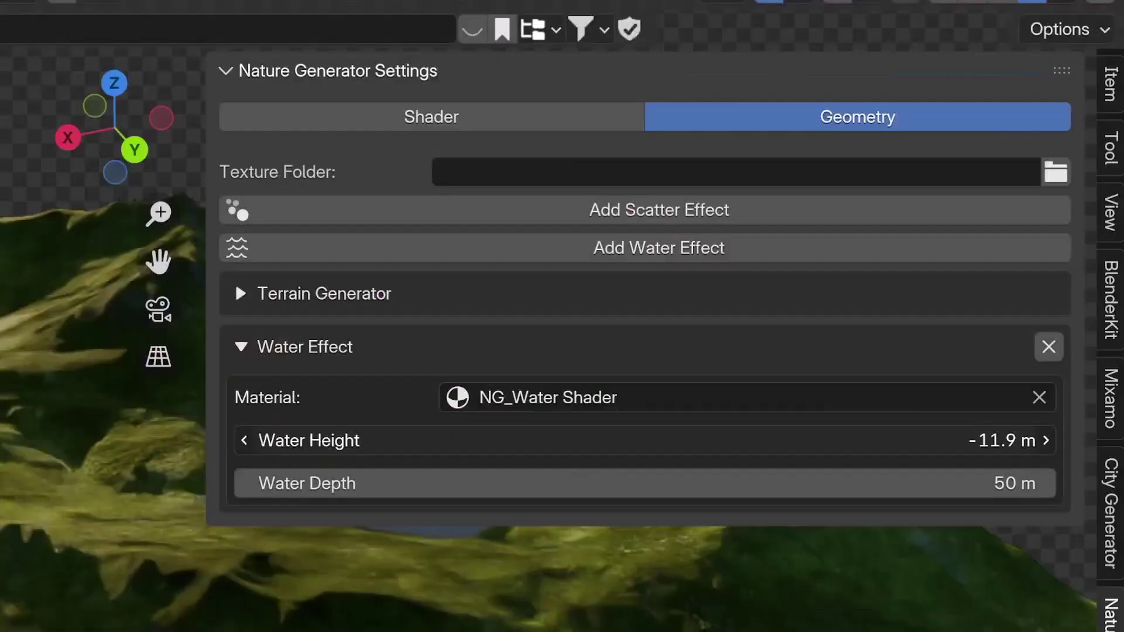
Set the river terrain's Water Height to 5 m and expand the Water Shader settings.
double_click(828, 447)
text(5)
key(Return)
click(563, 125)
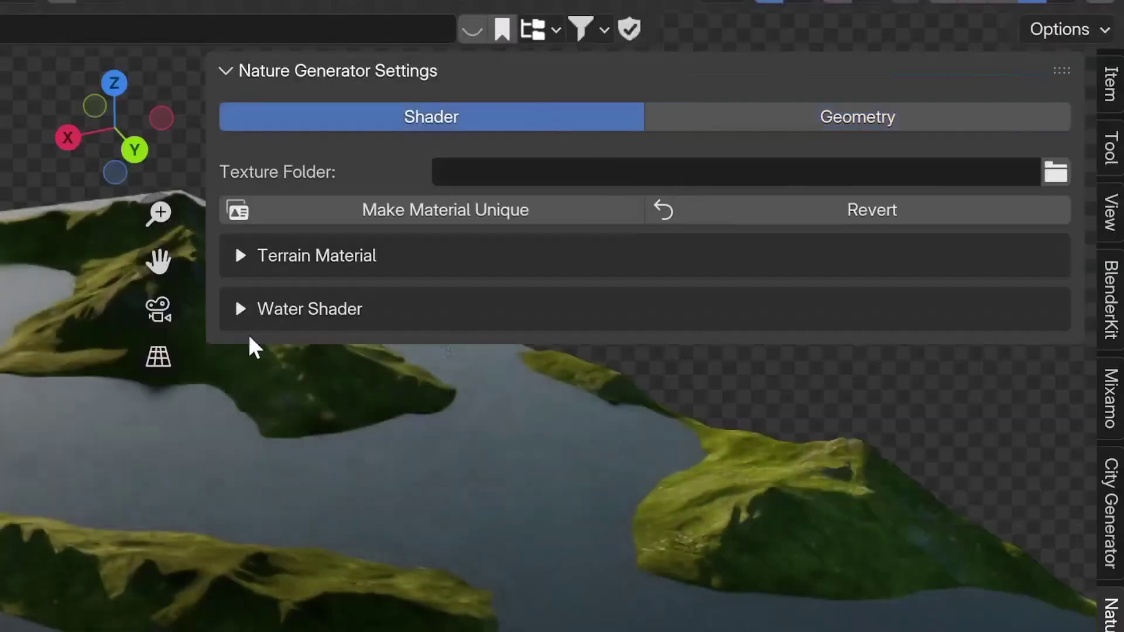
click(238, 309)
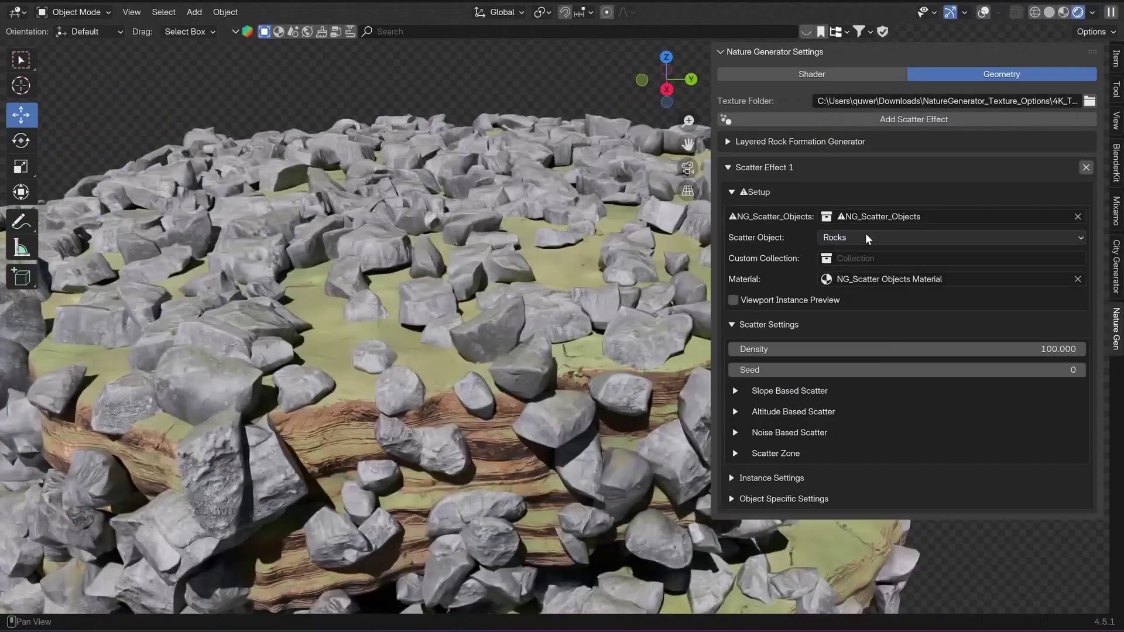
Switch the layered rock formation's Scatter Object from Rocks to Custom Collection after trying another object type.
click(866, 237)
click(854, 328)
click(855, 238)
click(855, 352)
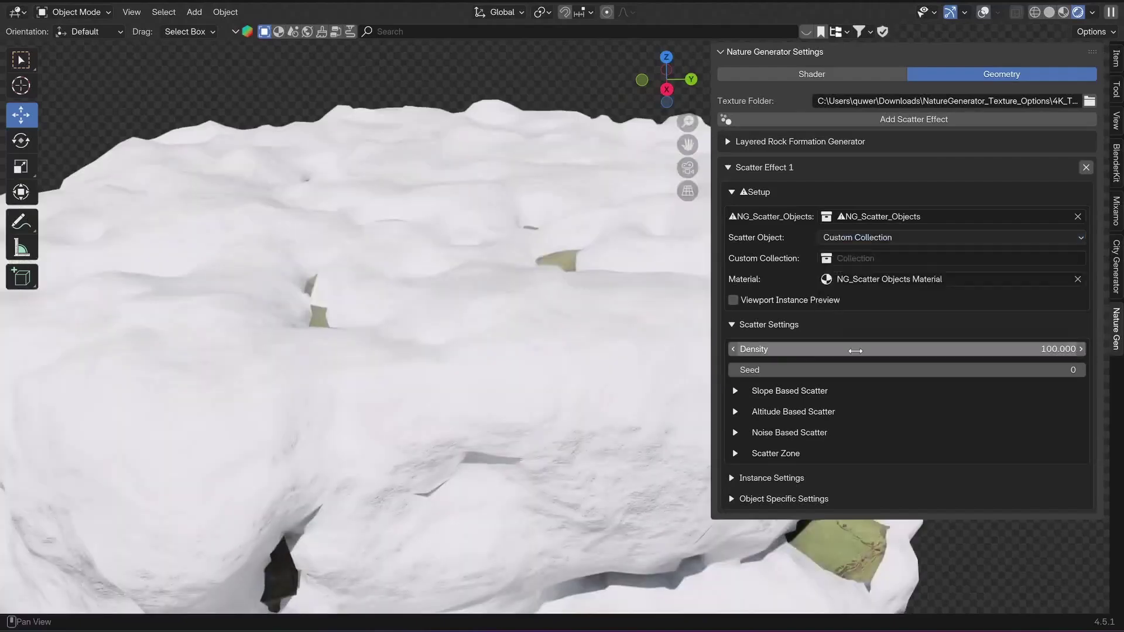
Switch to the web browser and scroll through the Botaniq tree and grass library's product page.
middle_click(1094, 148)
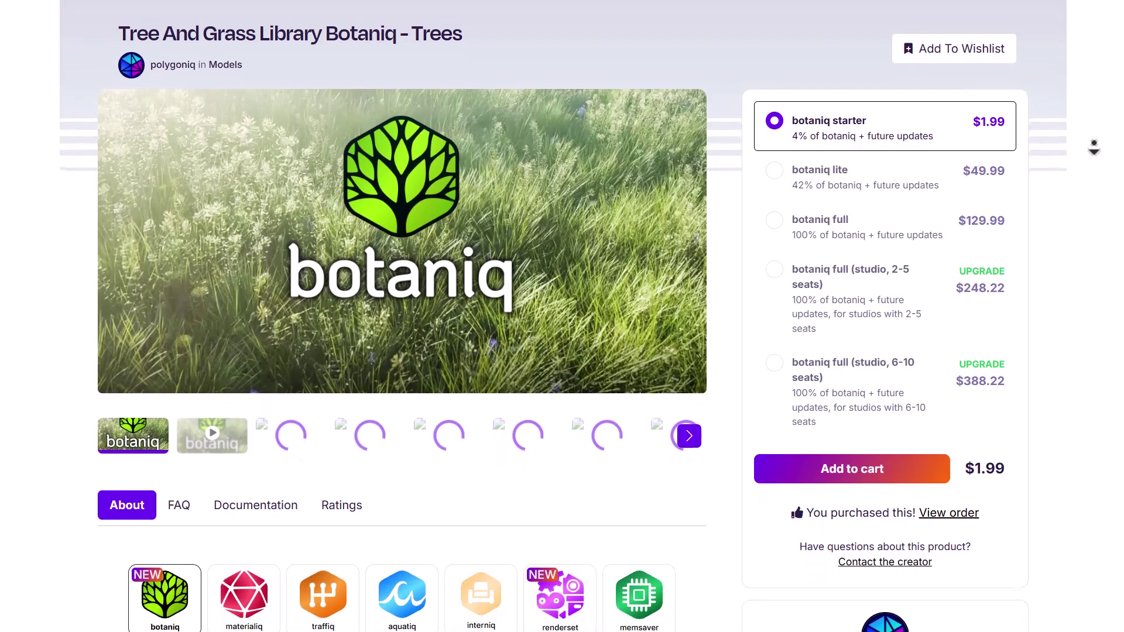